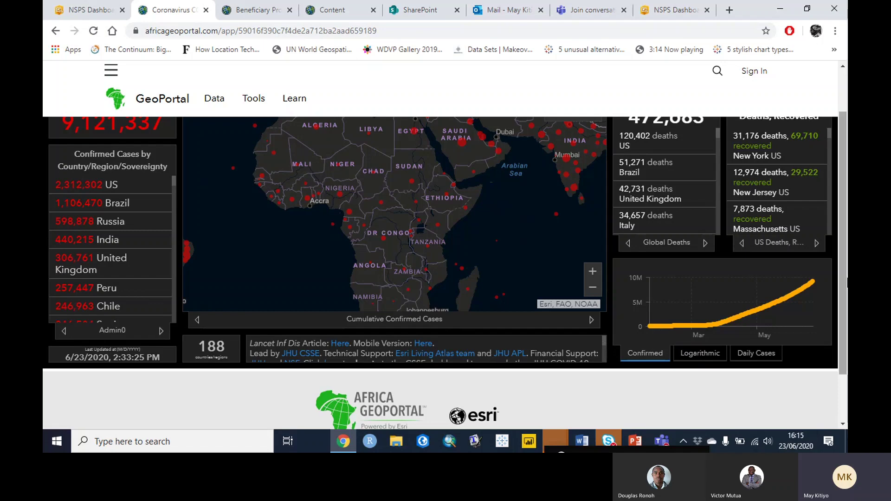
- Switch to the open Beneficiary Program web map and view its survey points around Nairobi
scroll(445, 270, "up", 1)
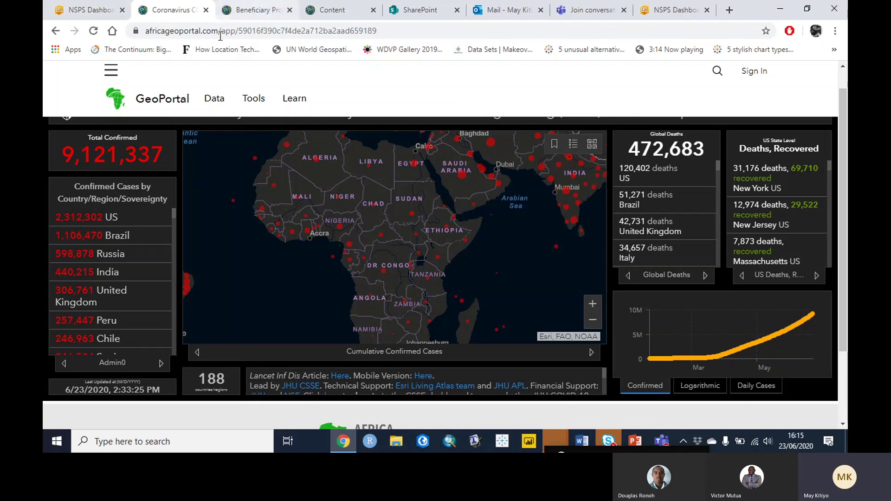
left_click(259, 16)
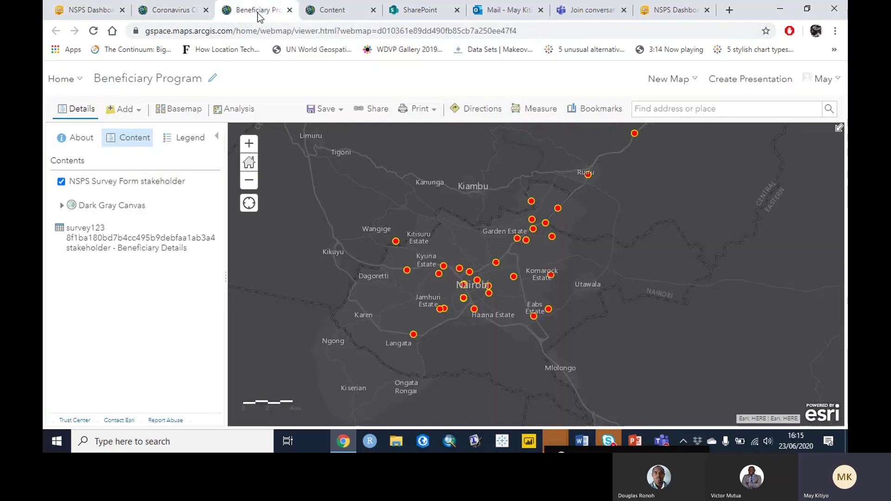
left_click_drag(519, 181, 550, 196)
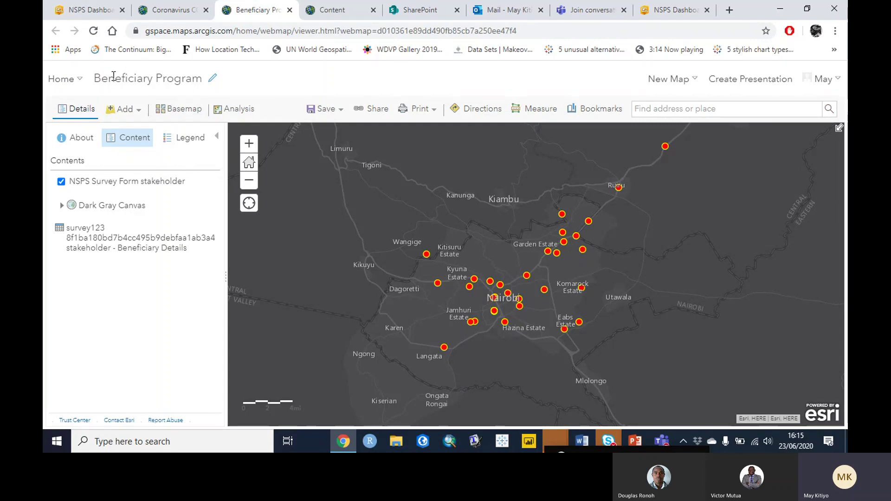
- Open the organization's Content page in a new browser tab and look through the My Content item list
left_click(68, 82)
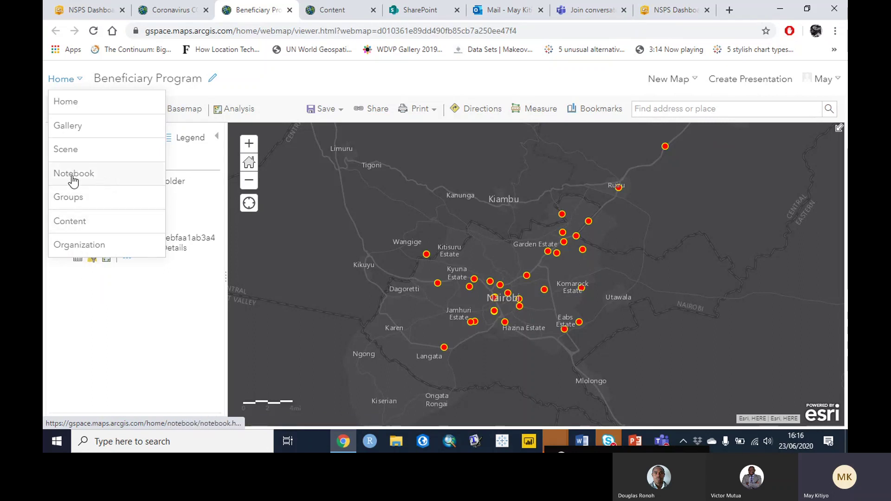
right_click(70, 223)
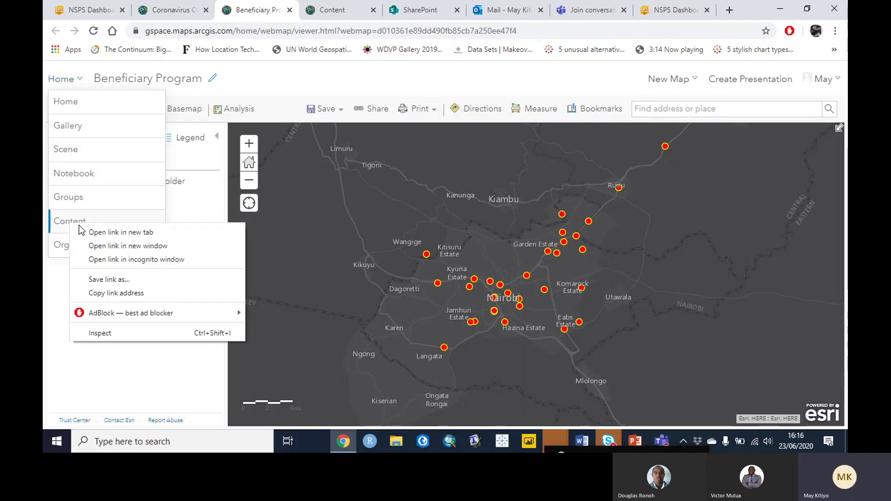
left_click(90, 232)
left_click(299, 11)
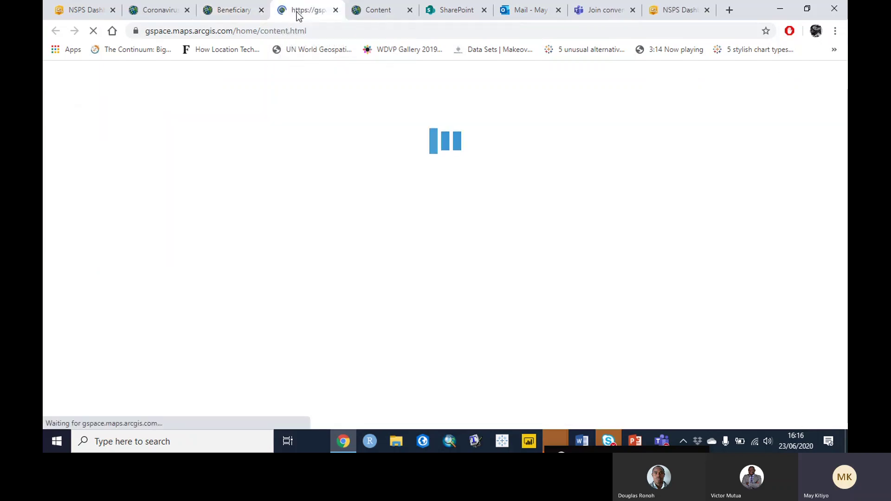
left_click(383, 14)
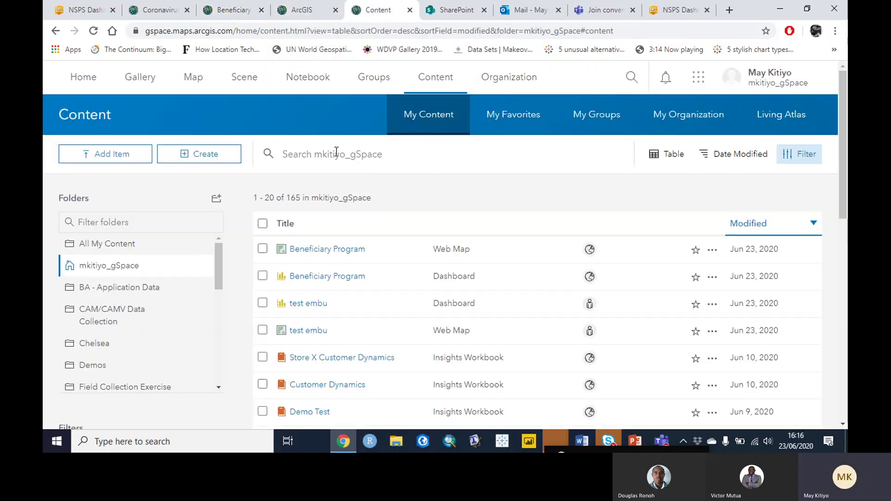
scroll(836, 165, "down", 2)
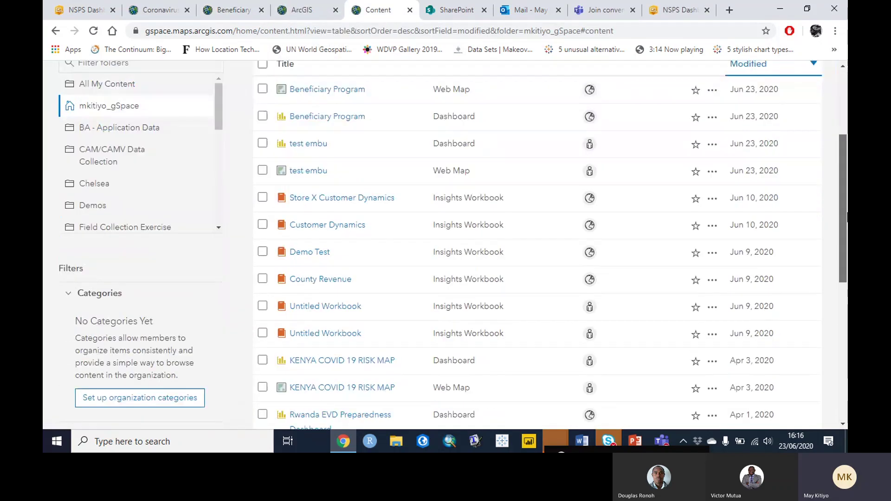
scroll(842, 171, "up", 2)
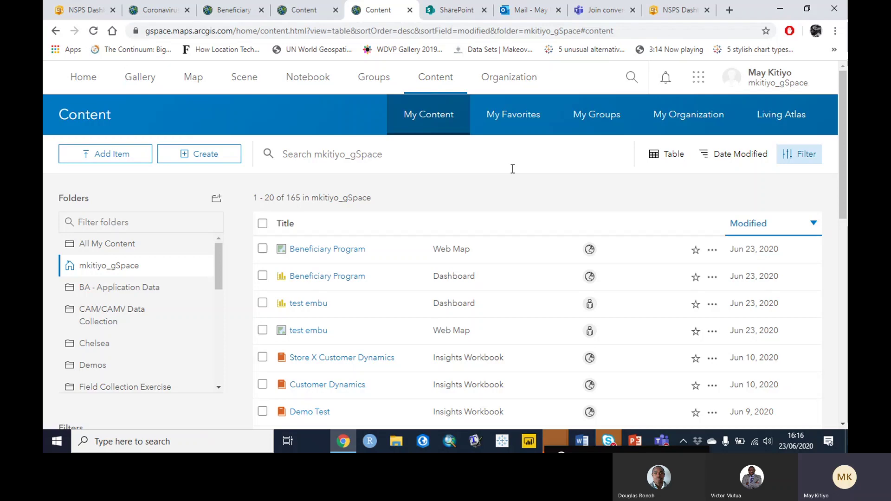
- Open the Beneficiary Program web map from the content list in Map Viewer in a new browser tab and bring it up
left_click(712, 250)
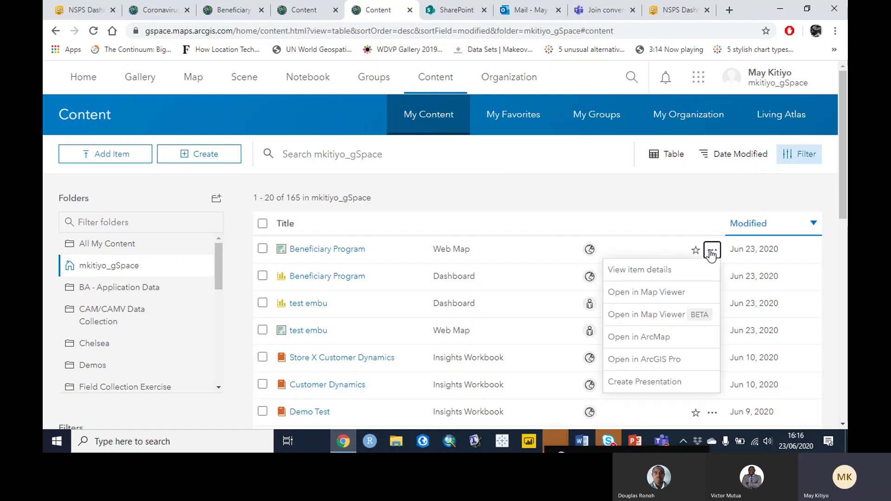
right_click(619, 303)
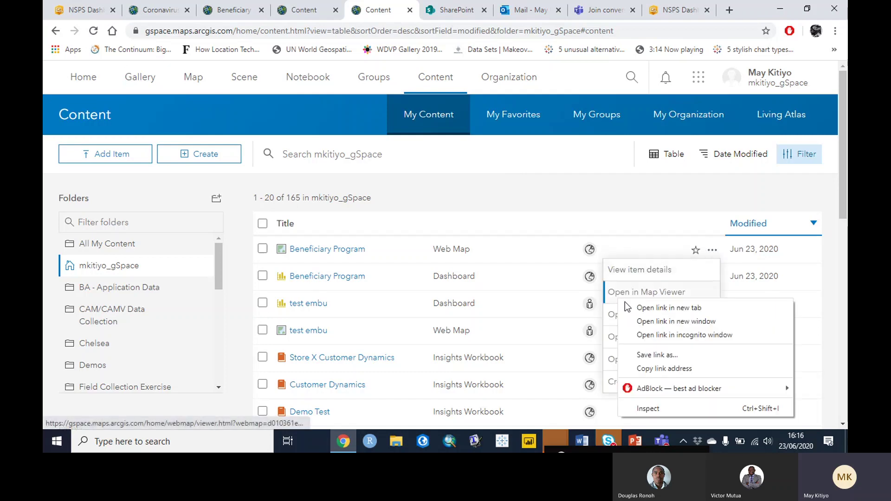
left_click(641, 309)
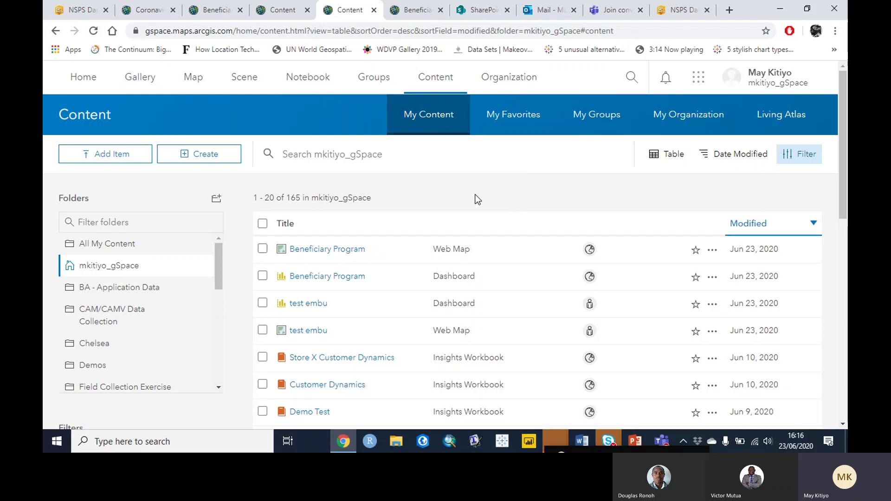
left_click(411, 10)
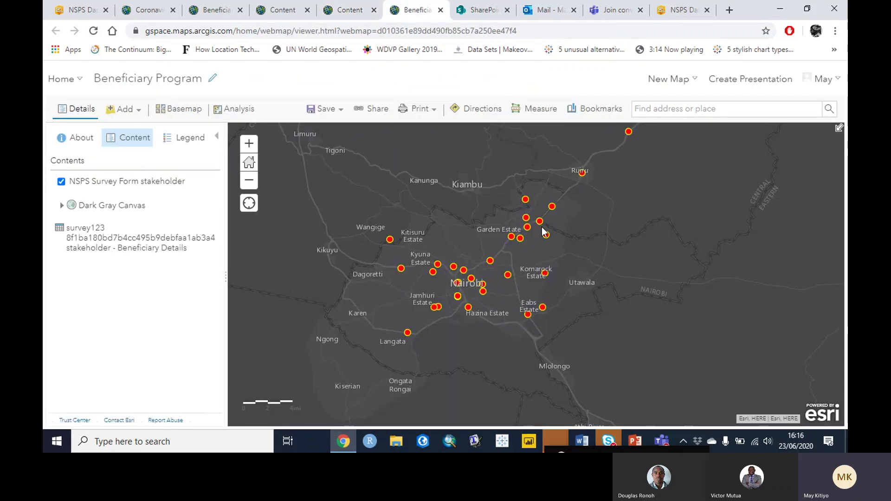
- View the basemaps available for the Beneficiary Program map, keeping the current one
left_click_drag(542, 231, 573, 244)
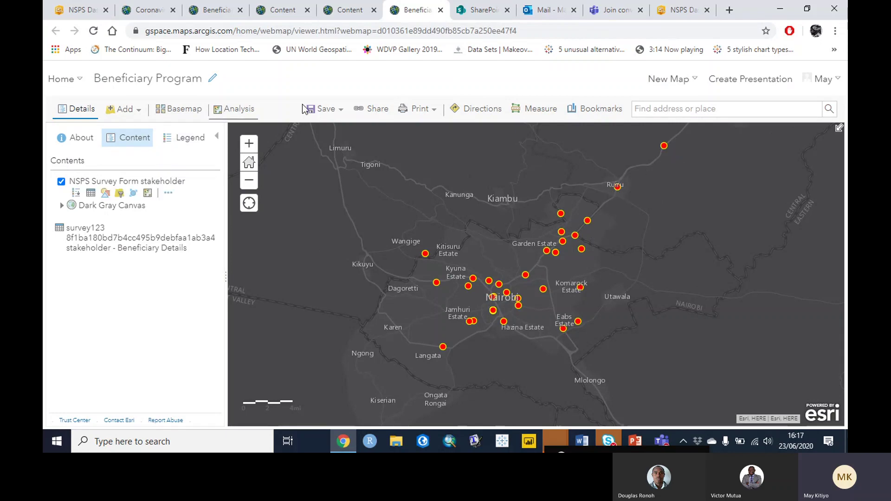
left_click(184, 111)
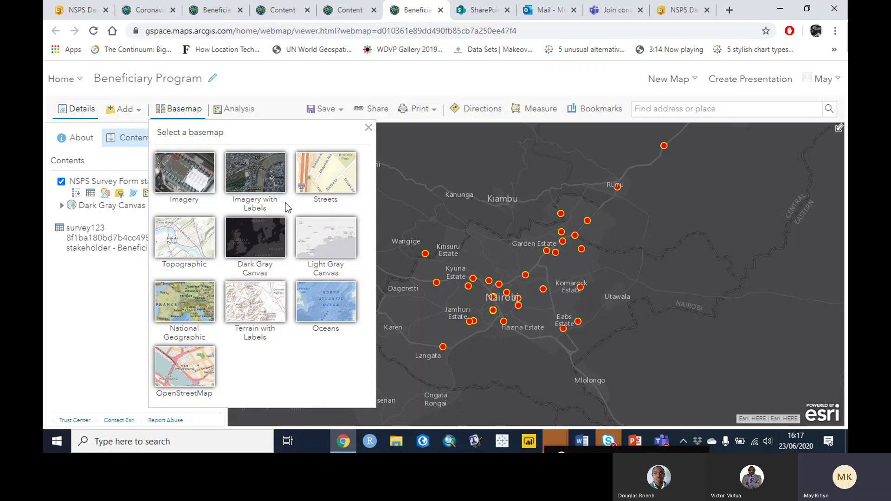
left_click(63, 323)
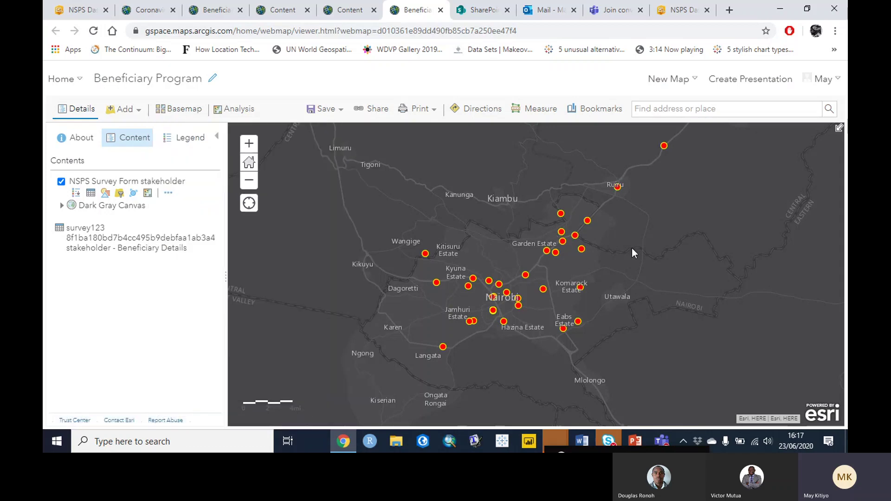
- Inspect the pop-up of the survey point between Kiambu and Ruiru, including its distribution center name
left_click_drag(632, 248, 610, 254)
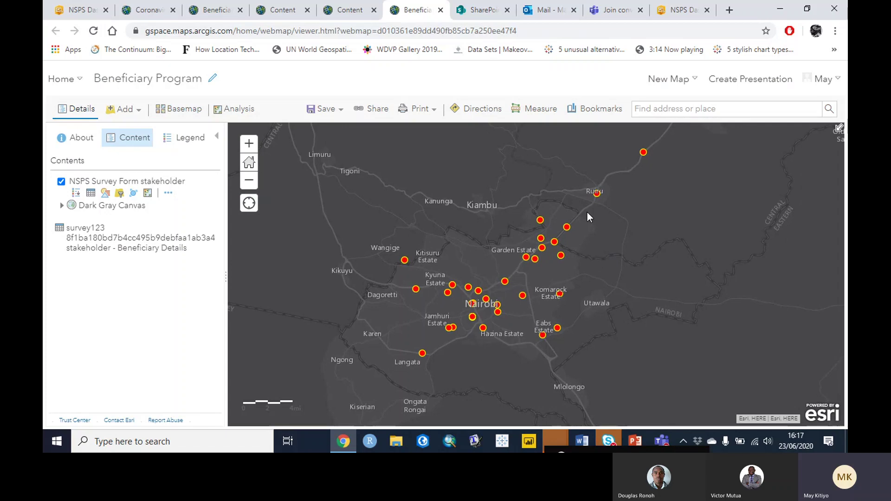
left_click(541, 221)
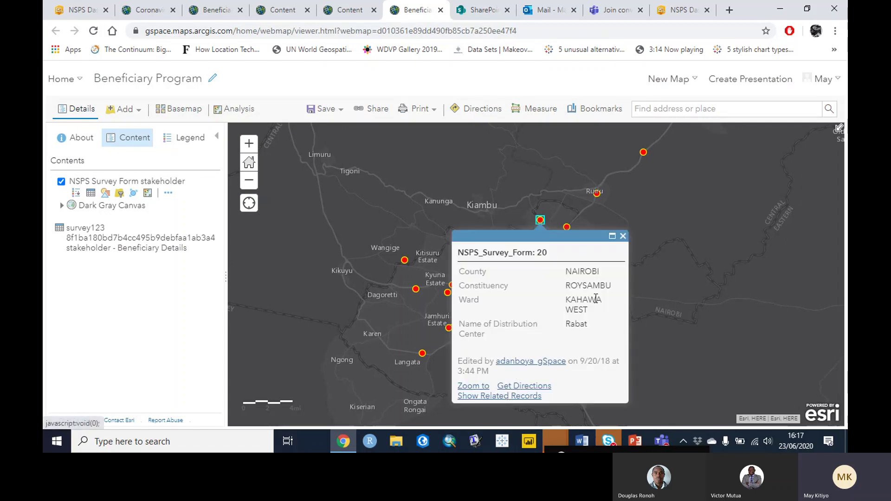
left_click_drag(566, 271, 584, 328)
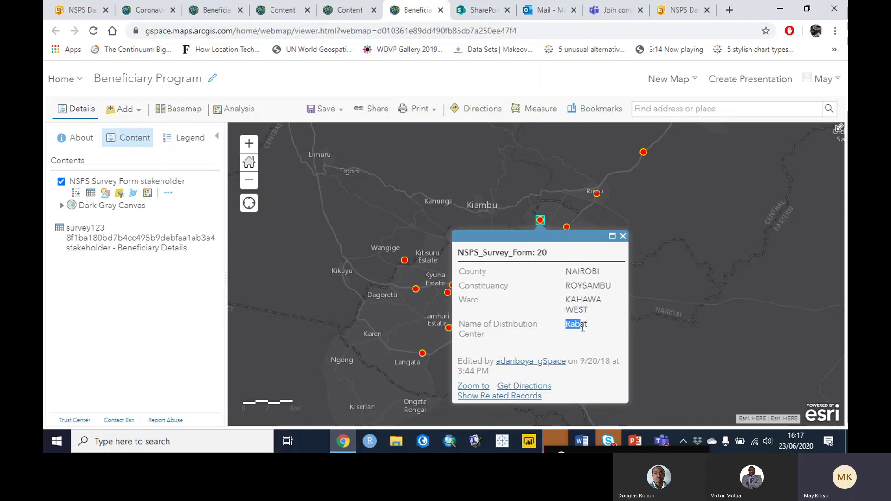
double_click(584, 327)
left_click(583, 328)
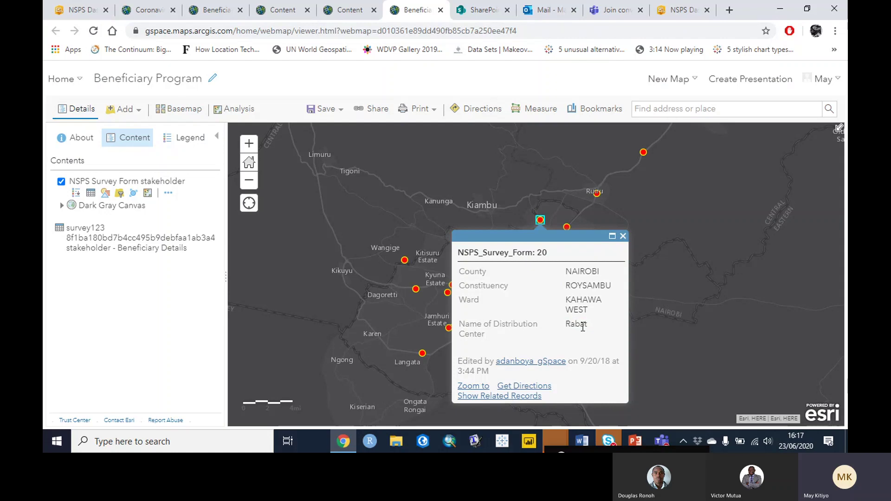
- Show the survey point's related records, examine all columns of the enlarged Beneficiary Details table, and close the table
left_click(482, 397)
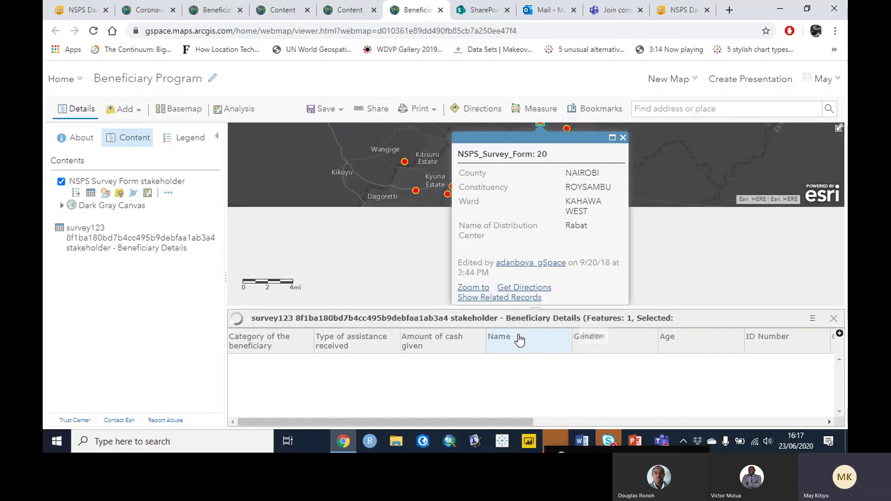
left_click(623, 138)
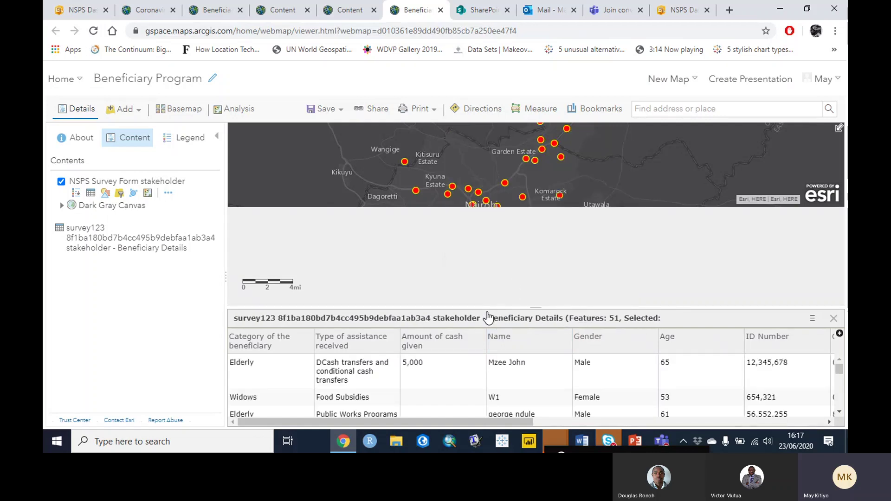
left_click_drag(536, 308, 519, 200)
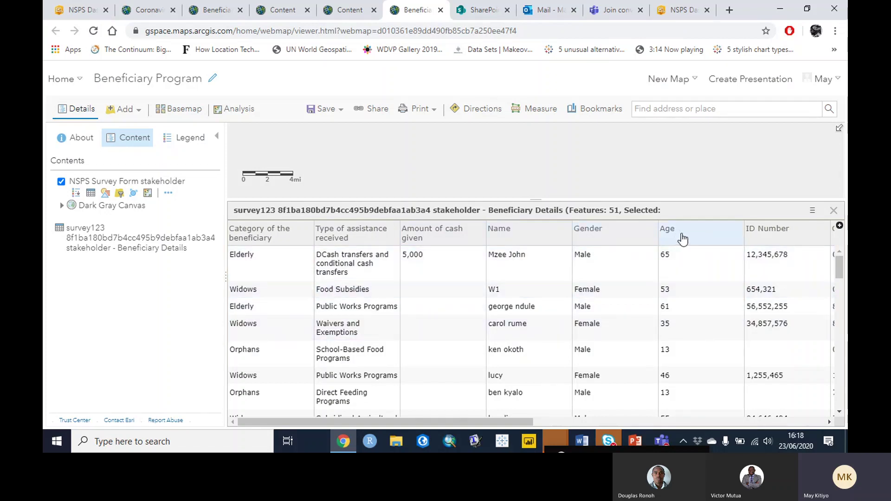
left_click_drag(404, 421, 753, 414)
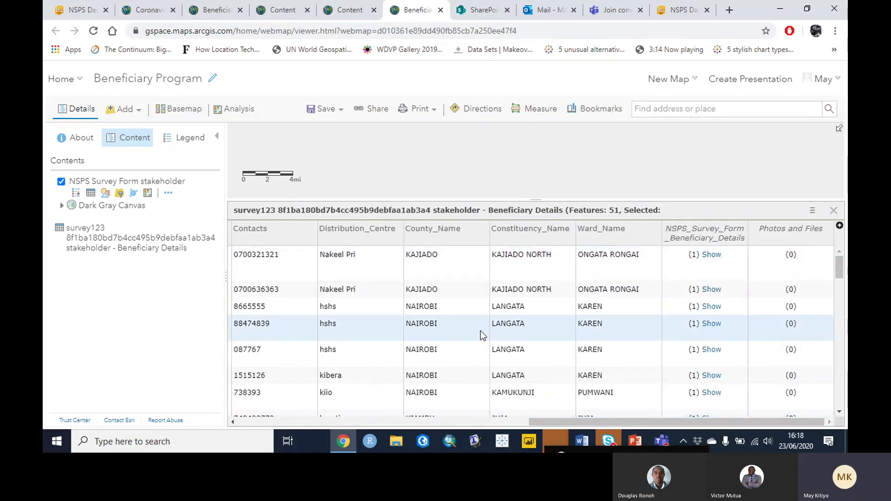
left_click_drag(544, 417, 253, 421)
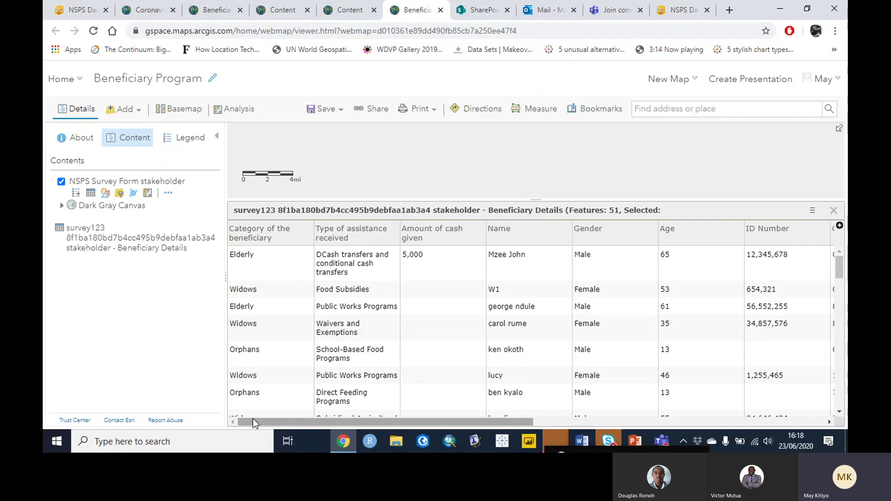
left_click(834, 211)
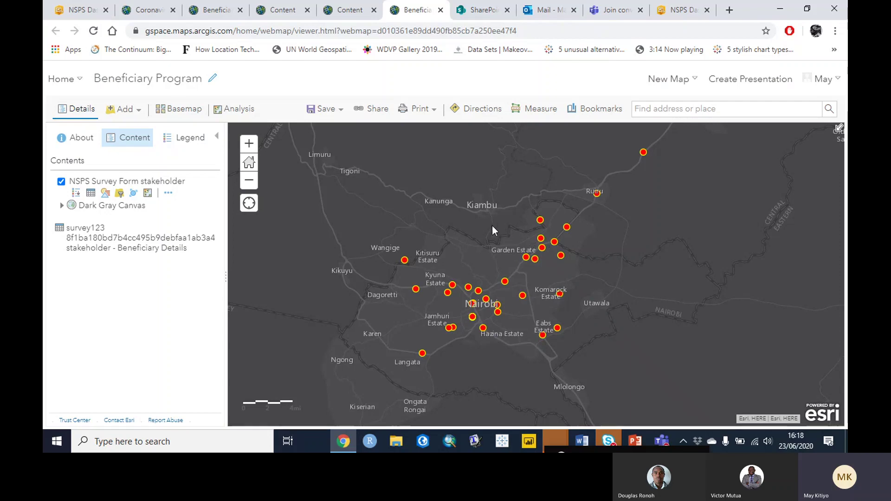
- Start creating a new web app from the map's sharing options, choosing ArcGIS Dashboards as the app type
left_click_drag(492, 225, 528, 223)
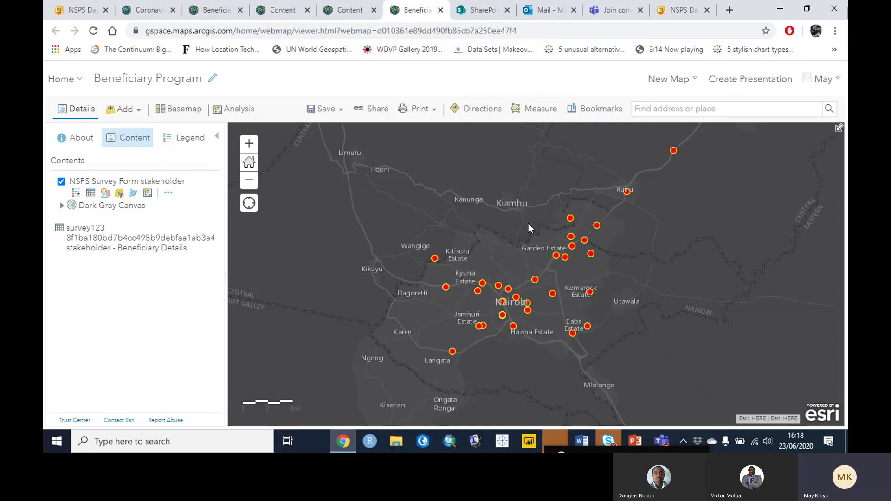
left_click(378, 112)
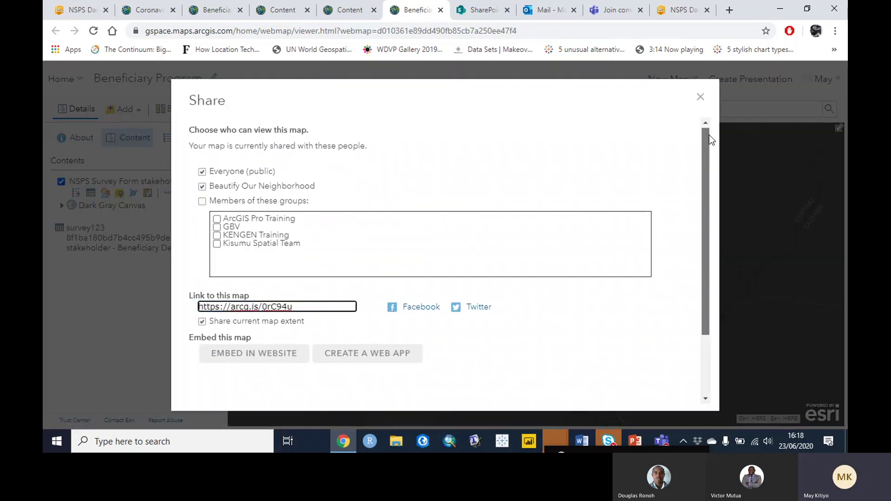
left_click_drag(709, 131, 714, 240)
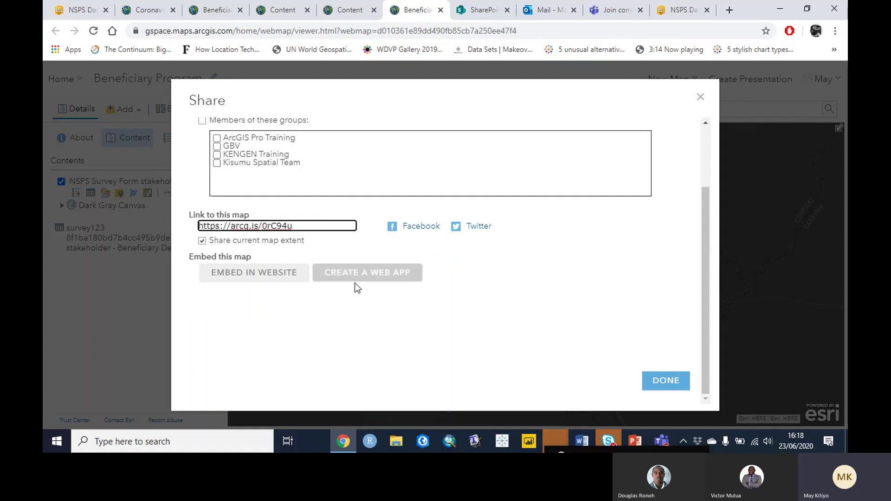
left_click(370, 280)
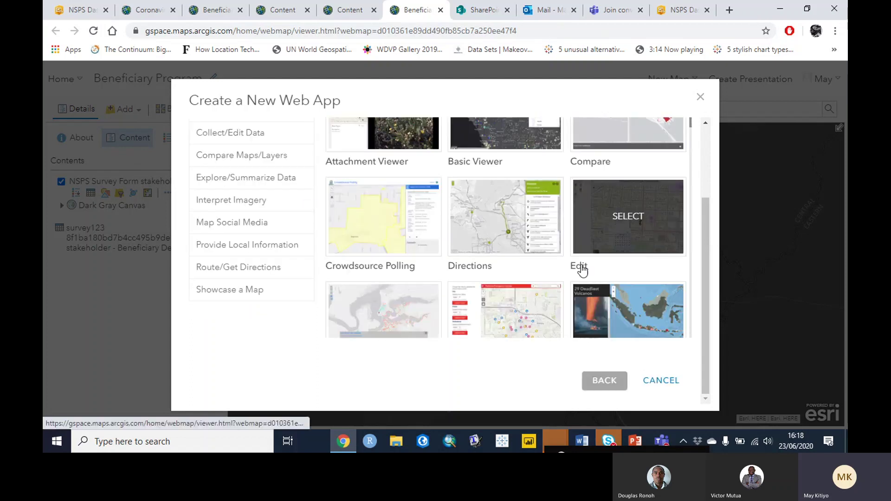
left_click_drag(705, 228, 694, 126)
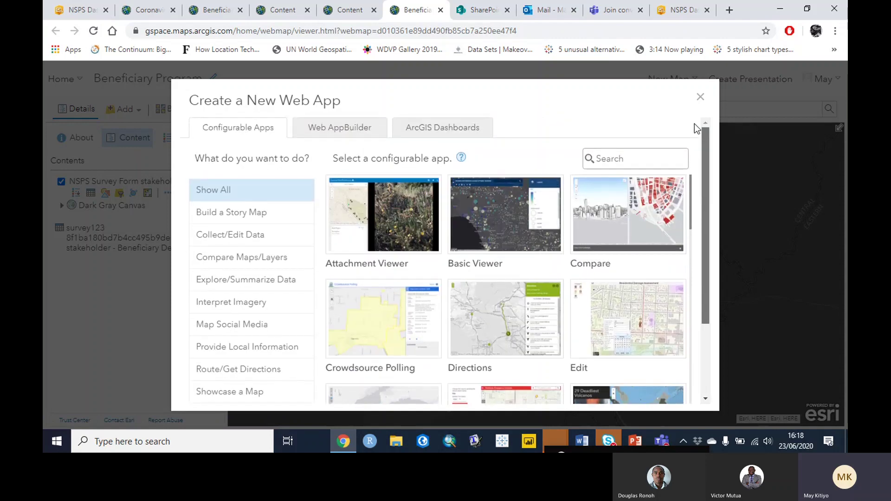
left_click(434, 135)
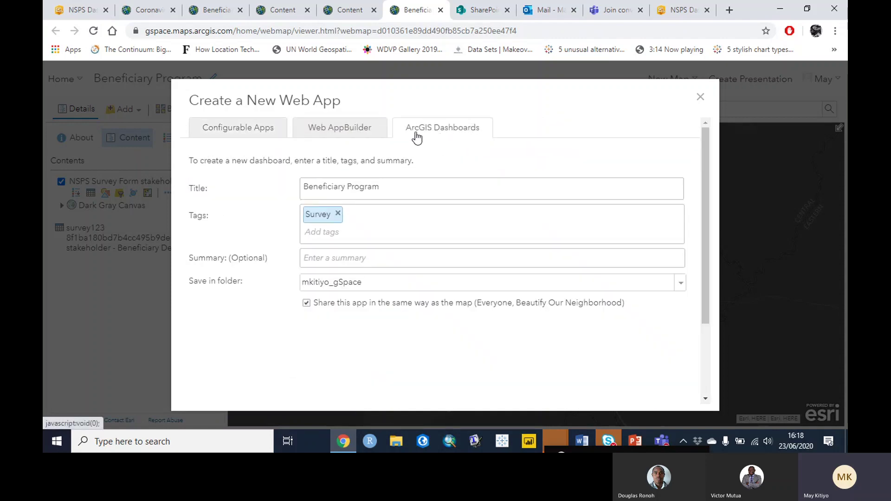
- Title the dashboard "Beneficiary Program Dashboard" and enter the summary "The dashboard is for managing the ongoing beneficiary program"
left_click(400, 186)
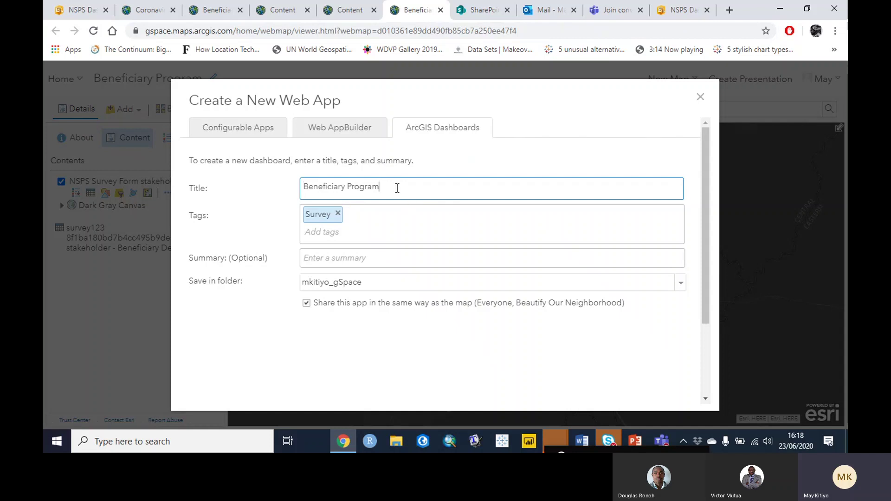
left_click(315, 261)
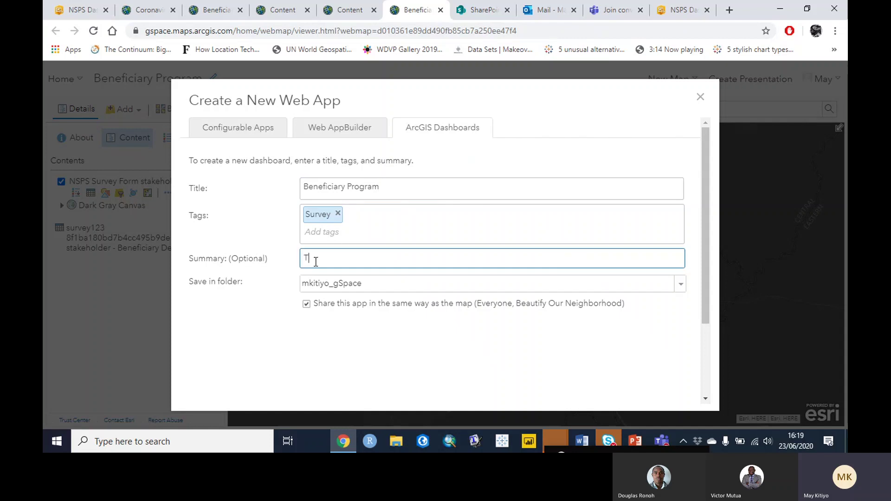
type("The dashboard is for managing the ongoi")
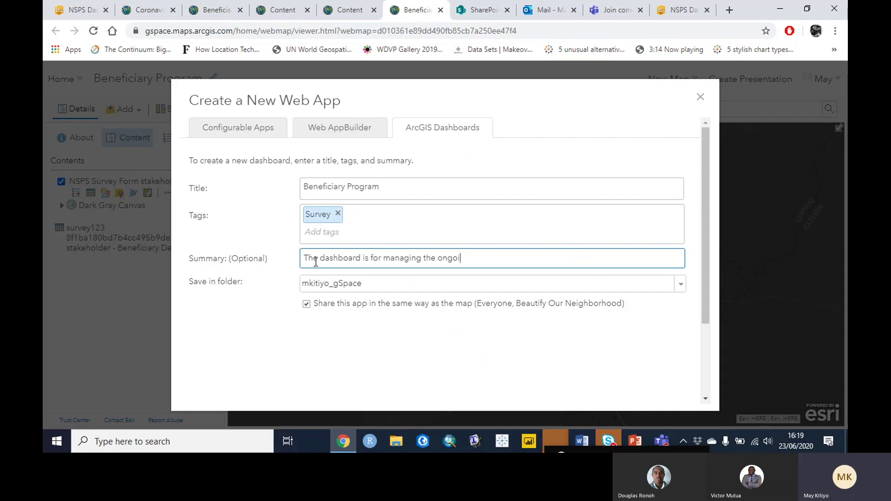
type("ng")
type("beneficiary program")
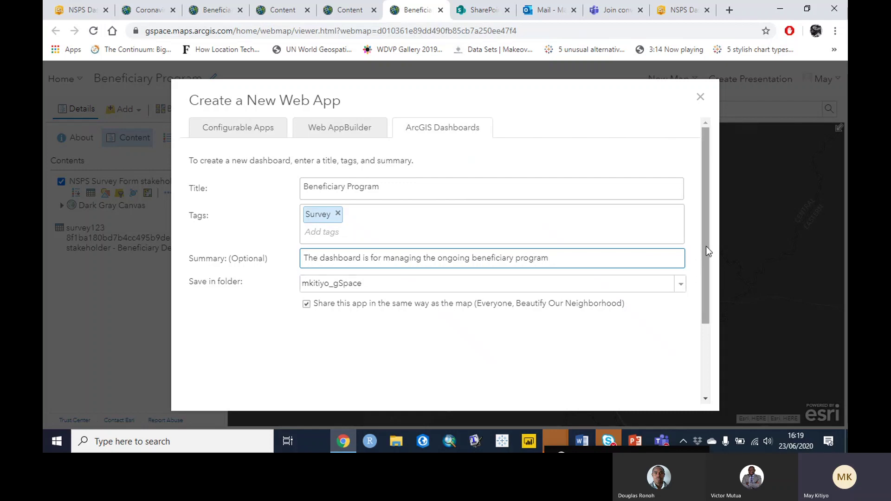
mouse_move(708, 251)
left_mouse_down()
mouse_move(704, 295)
mouse_move(706, 251)
left_mouse_up()
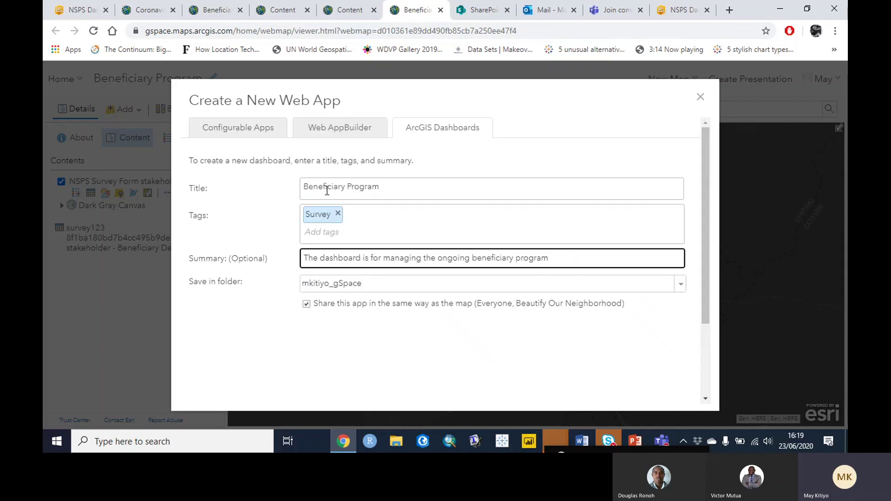
left_click(405, 188)
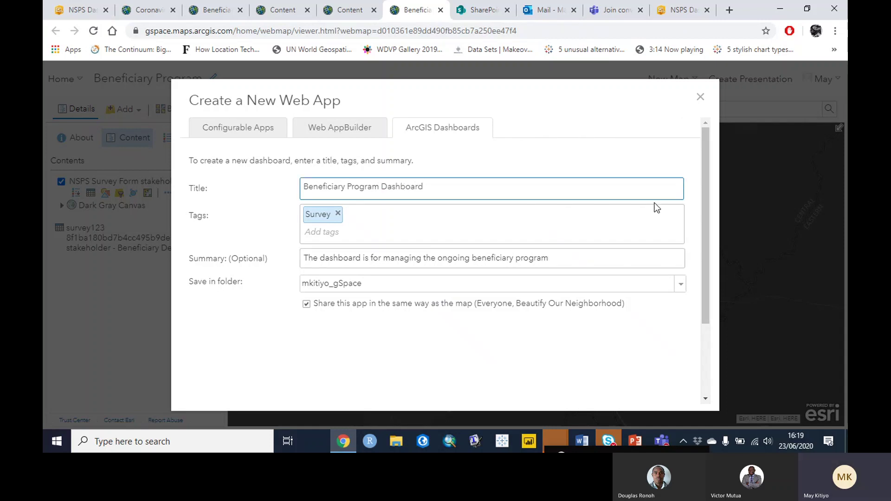
- Replace the existing tag with "Beneficiary program" and "Survey", keep the current folder and sharing, and create the dashboard
left_click(338, 213)
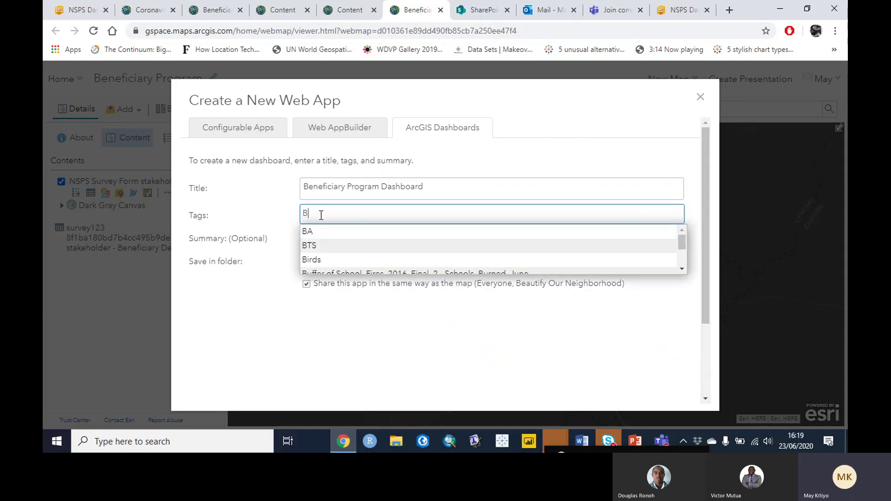
type("bEN")
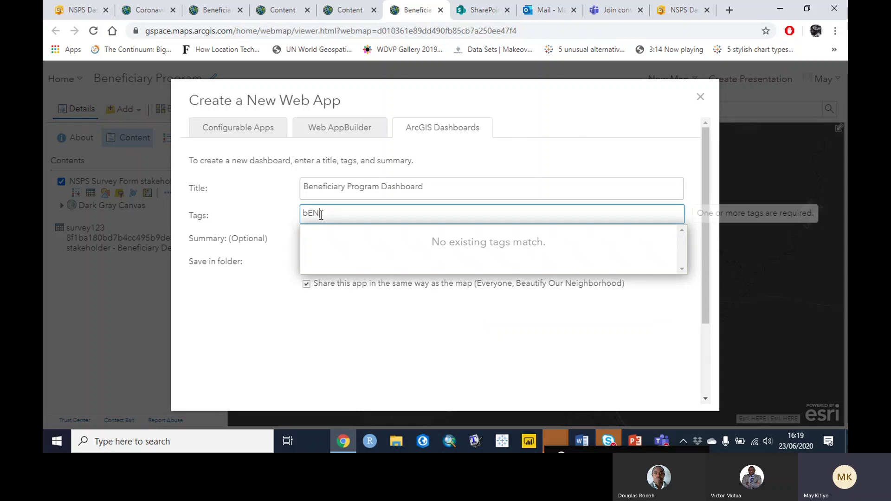
key("BackSpace")
key("BackSpace")
key("BackSpace")
type("Been")
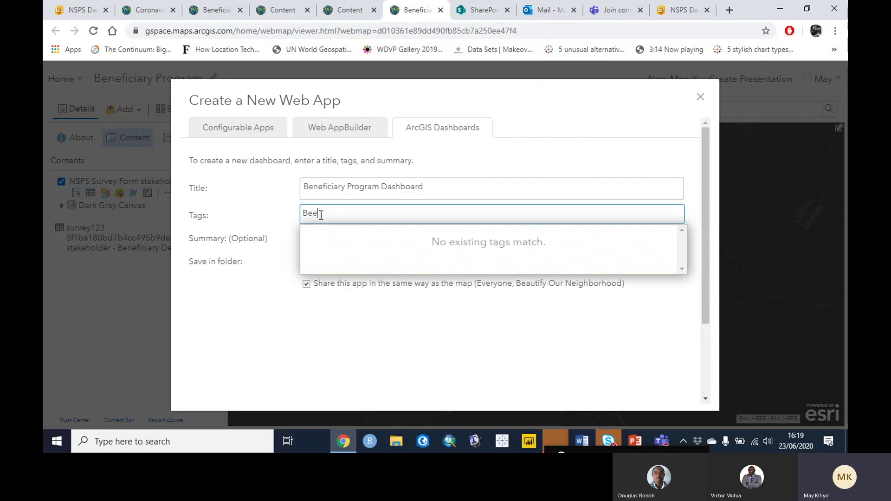
key("BackSpace")
type("neficiary program")
key("Return")
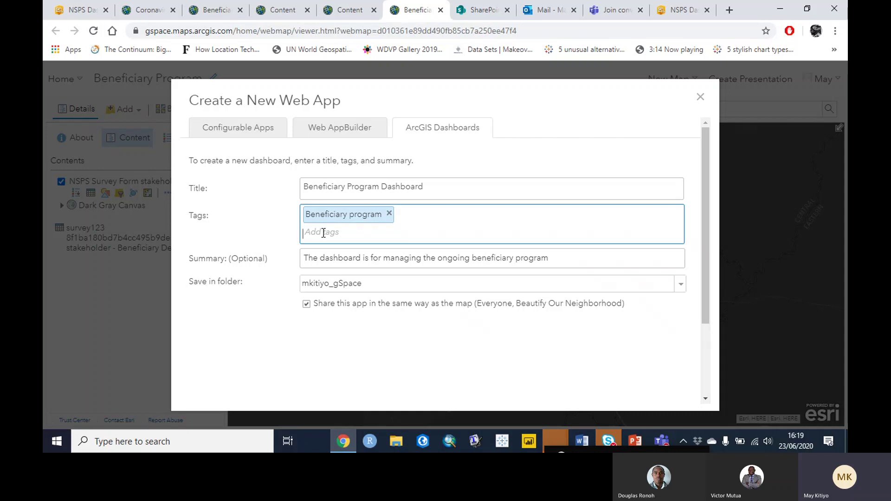
left_click(324, 232)
type("Survey")
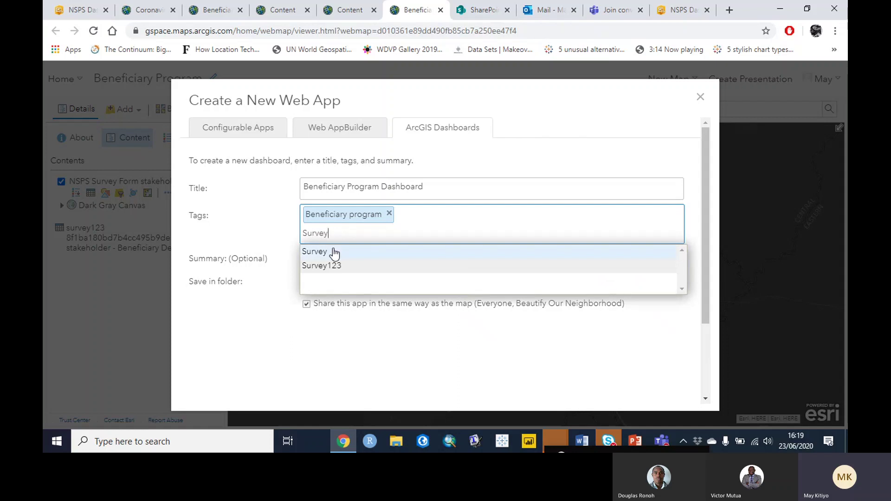
left_click(335, 252)
scroll(707, 177, "down", 3)
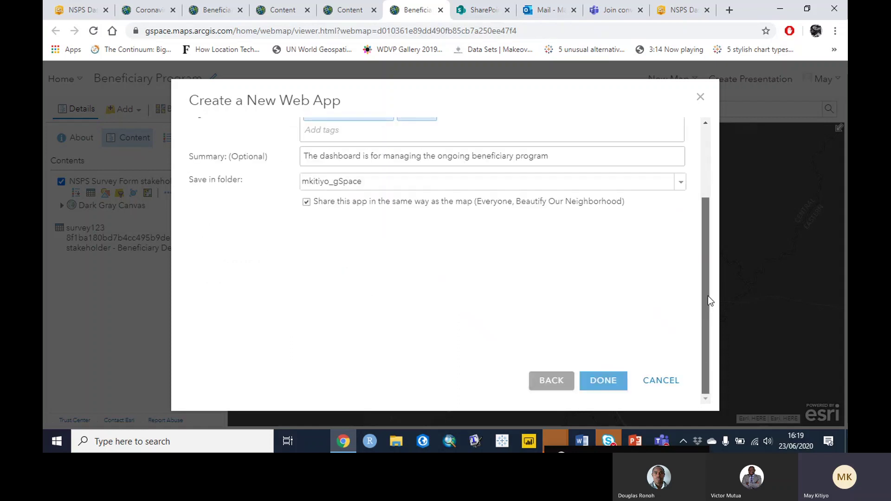
left_click(605, 388)
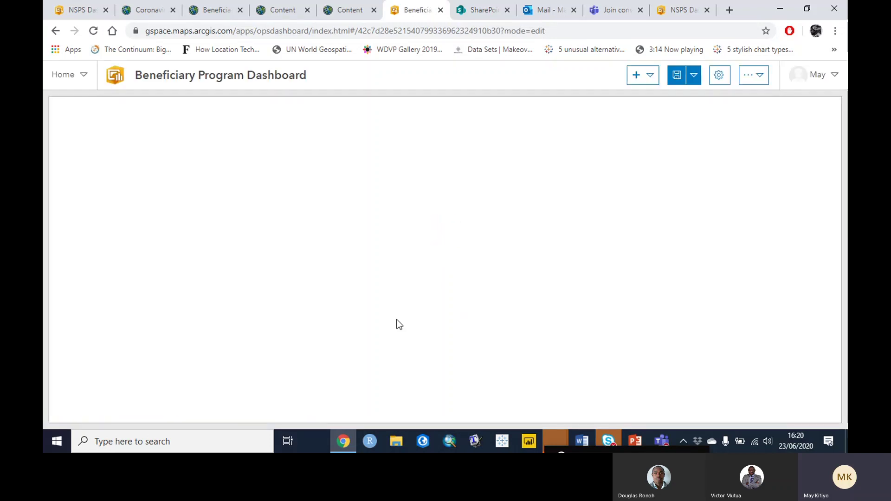
- Look over the new dashboard's title and map, and view the elements that can be added to it
left_click_drag(186, 76, 350, 67)
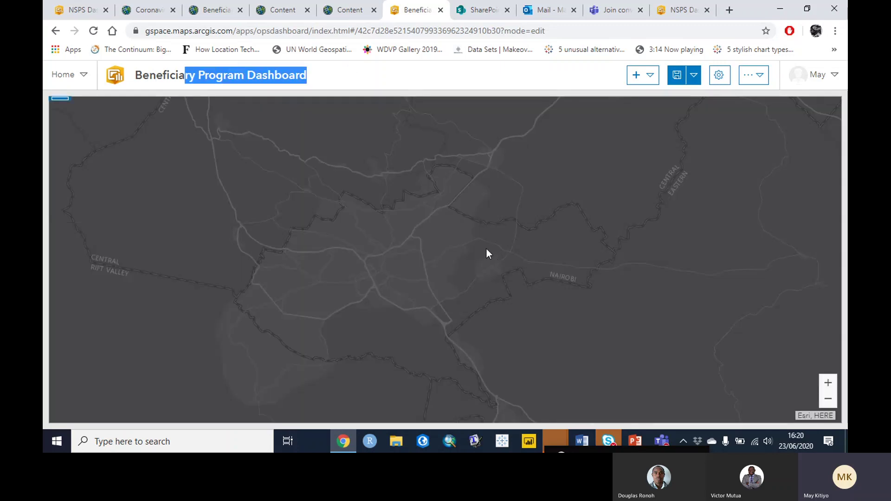
left_click_drag(486, 249, 549, 244)
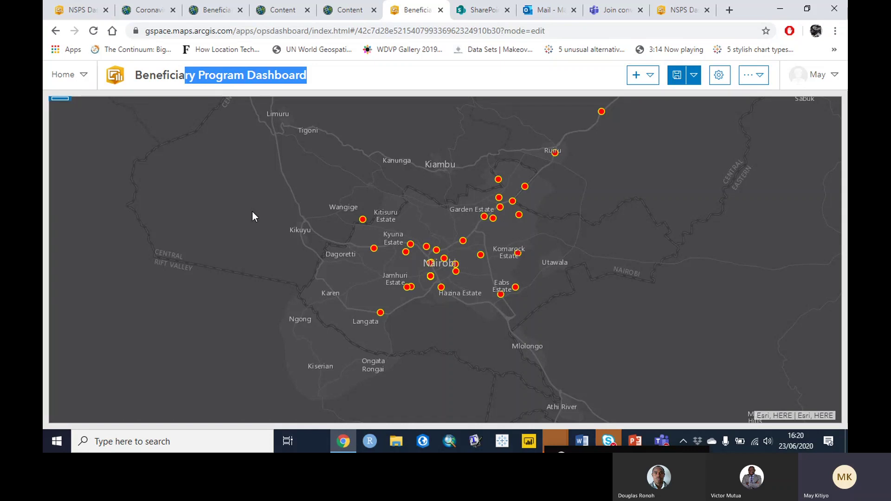
left_click(651, 76)
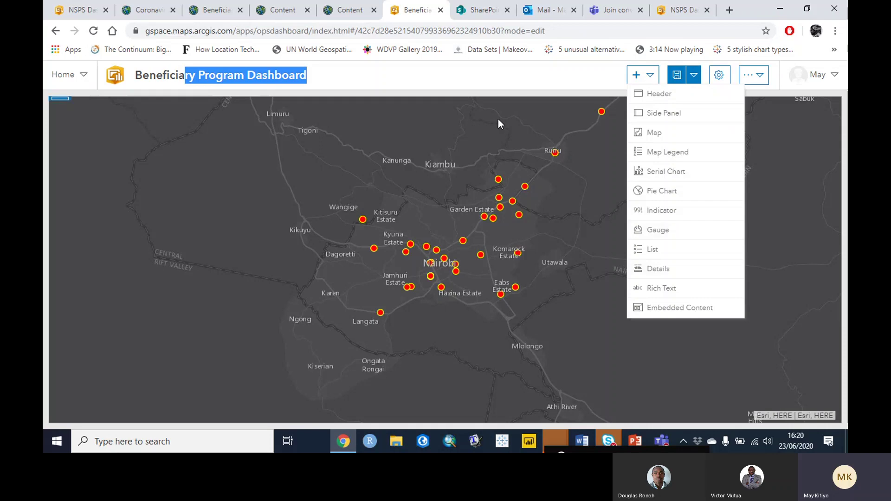
left_click(520, 118)
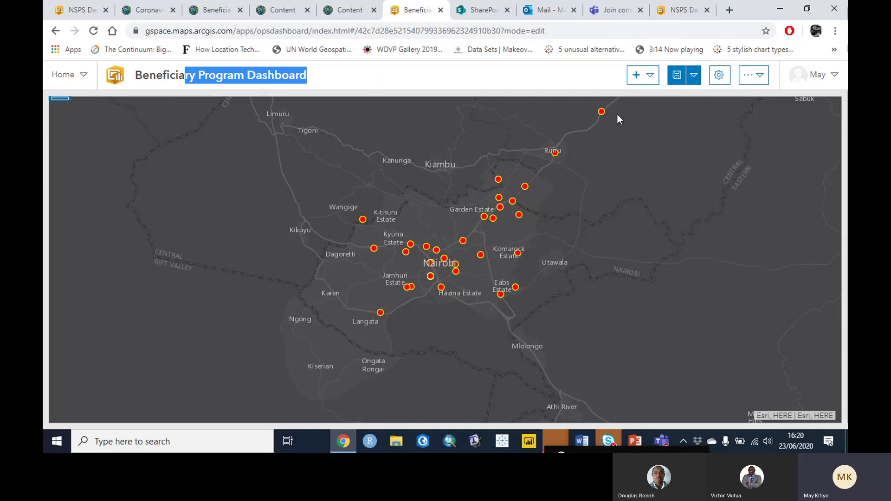
- Add the "test embu" map to the dashboard as a second map element with its default settings
left_click(652, 75)
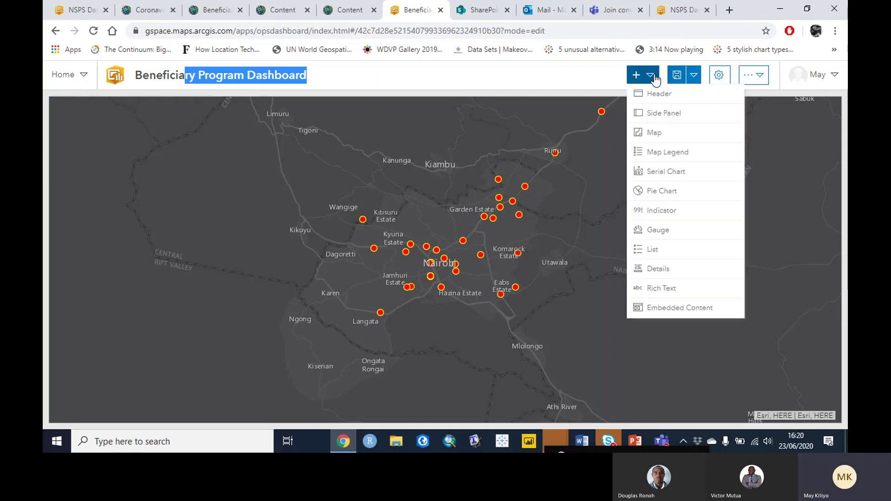
left_click(678, 136)
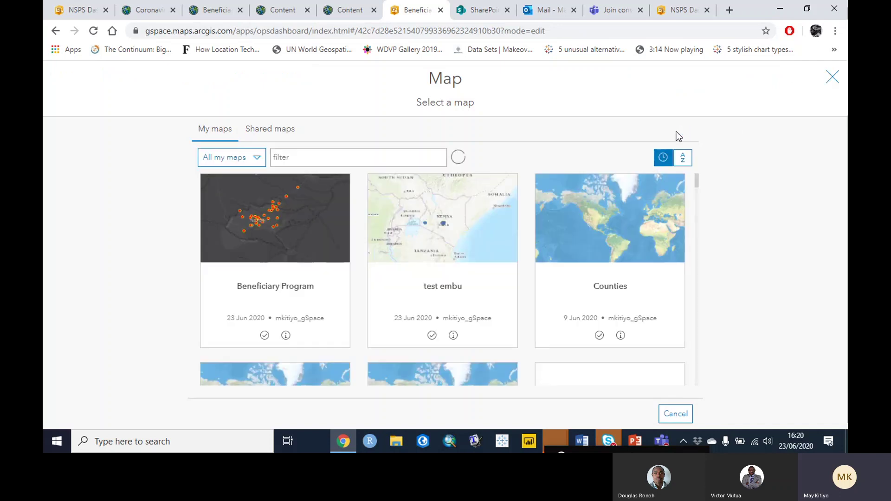
left_click(440, 219)
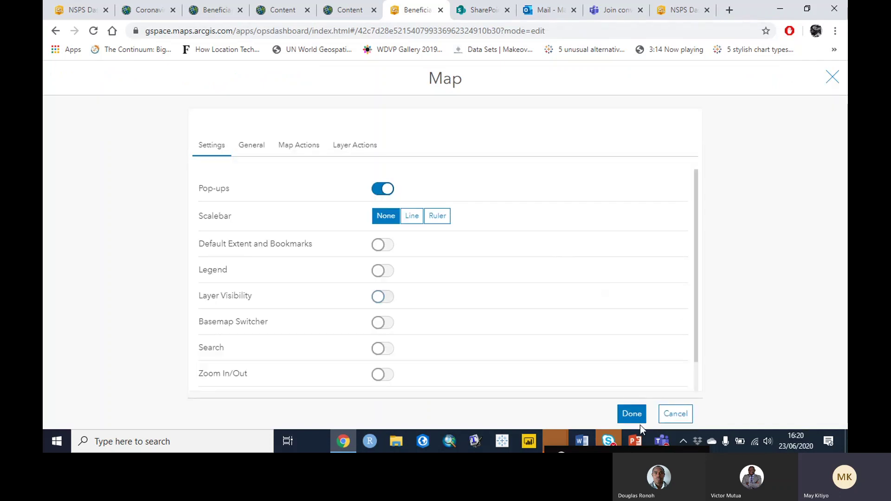
left_click(632, 417)
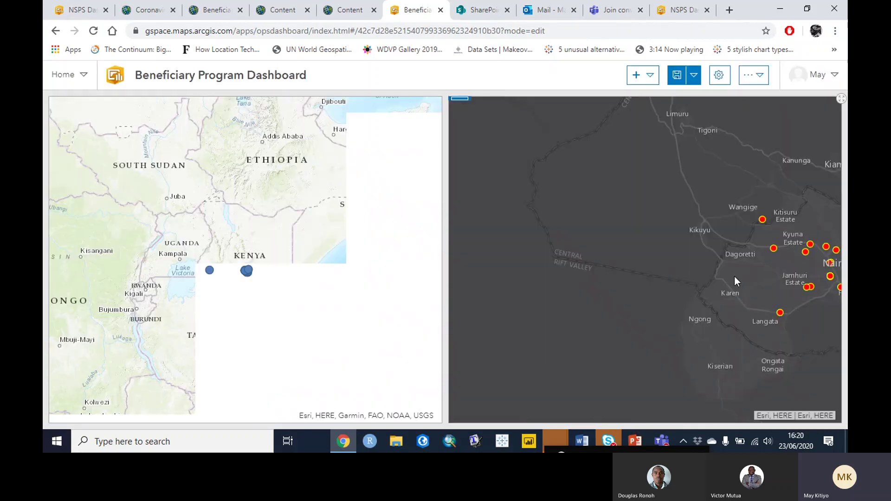
left_click_drag(735, 276, 610, 266)
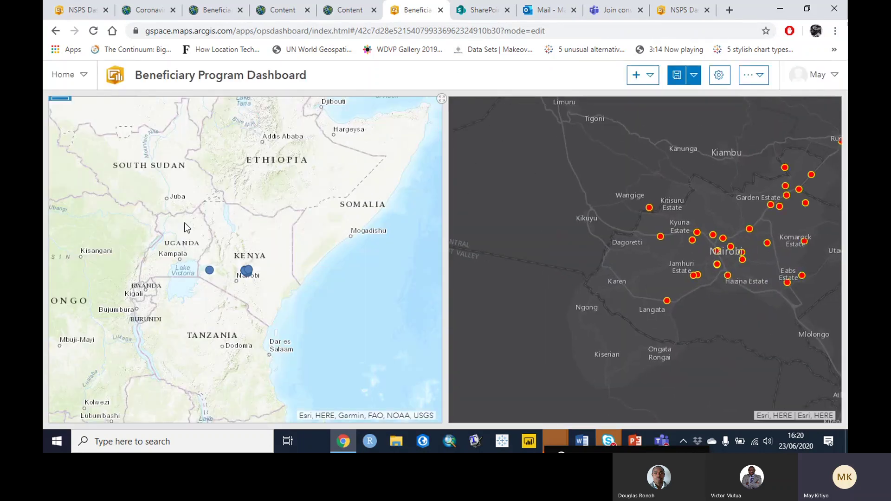
- Delete the "test embu" map element from the dashboard and recentre the Beneficiary Program map on its survey points
mouse_move(55, 101)
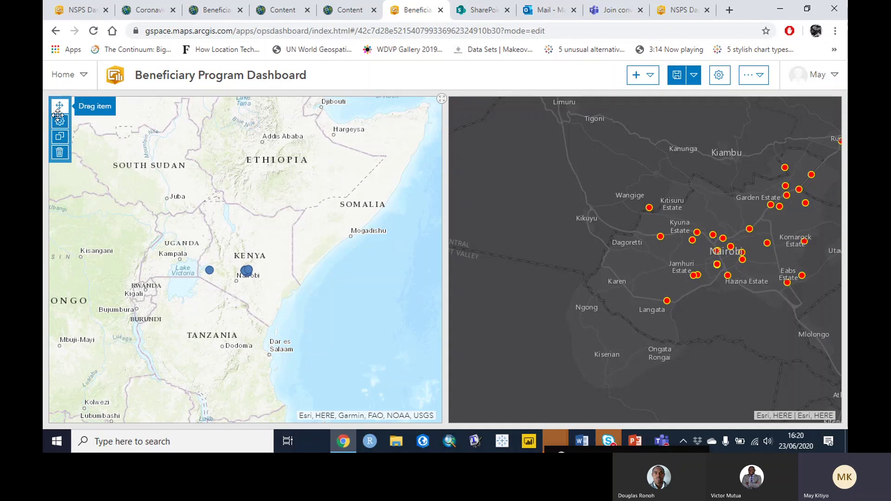
left_click(59, 153)
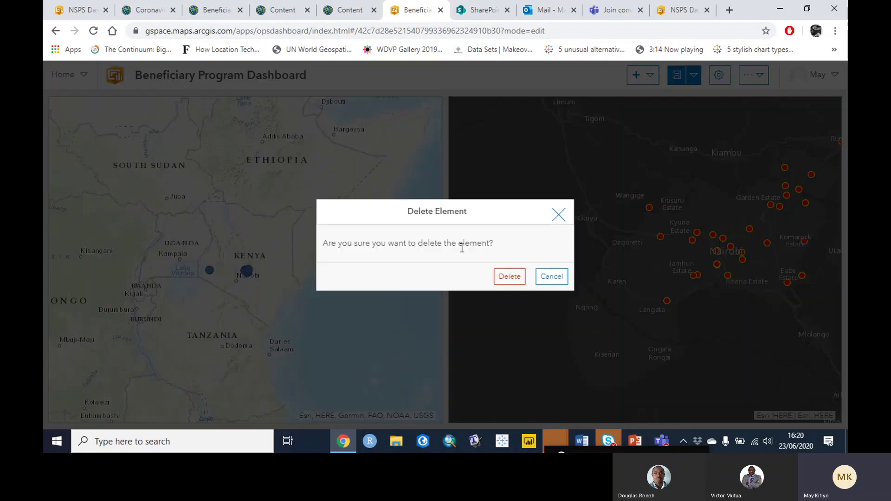
left_click(508, 277)
left_click_drag(534, 207, 648, 238)
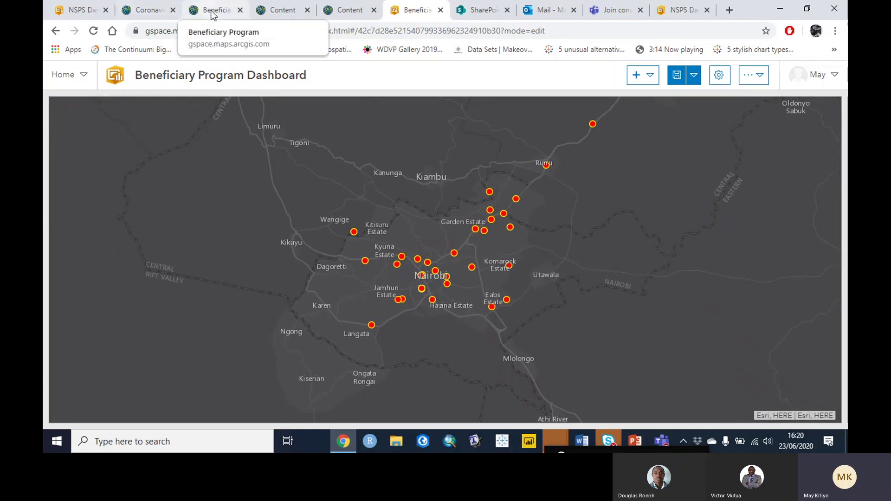
- Review the enlarged Beneficiary Details table in the Beneficiary Program web map, and look at the NSPS Monitoring Dashboard for reference
left_click_drag(211, 14, 358, 18)
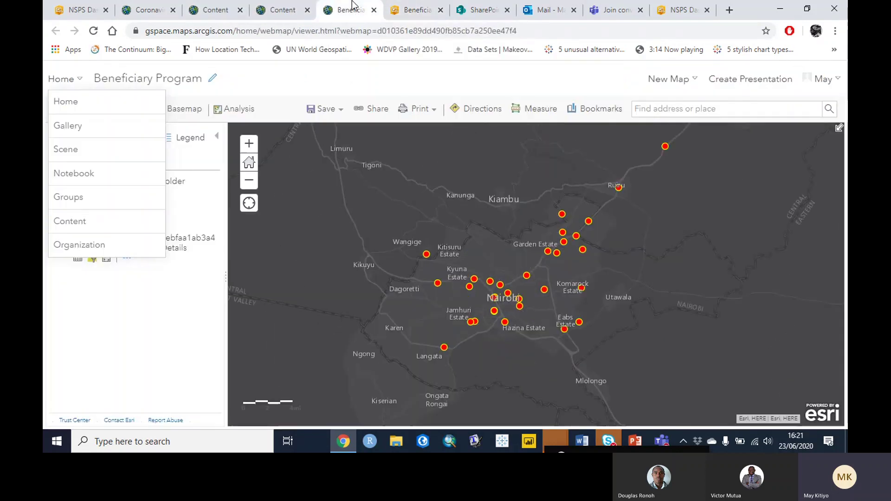
left_click(156, 286)
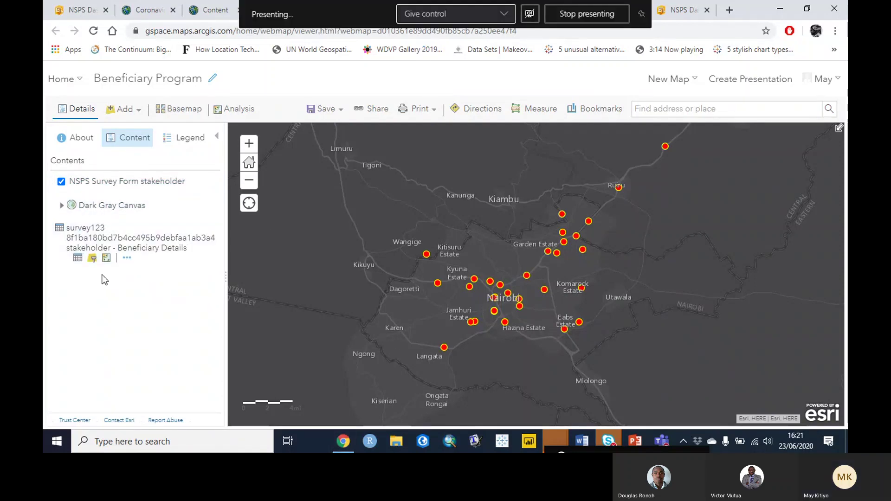
left_click(78, 259)
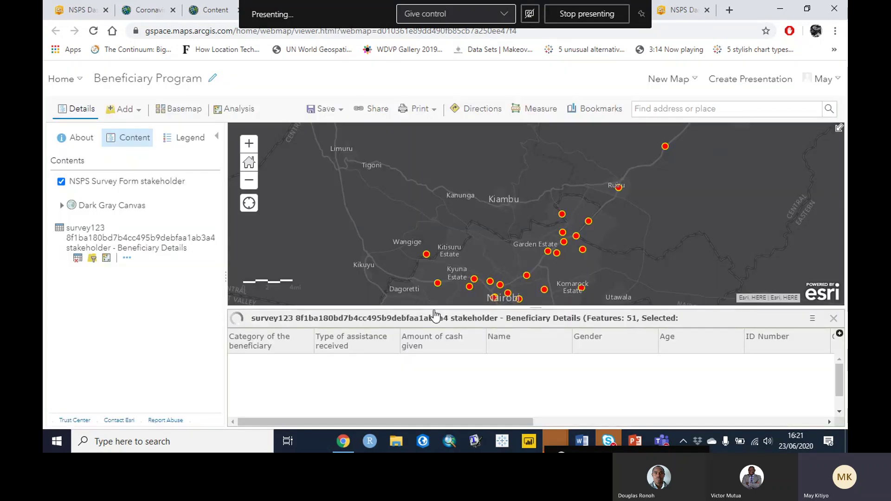
left_click_drag(434, 308, 418, 229)
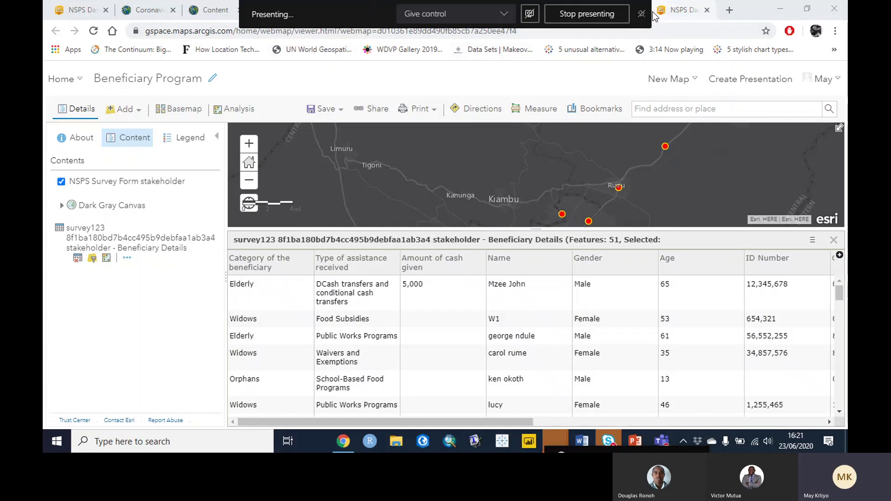
left_click(669, 13)
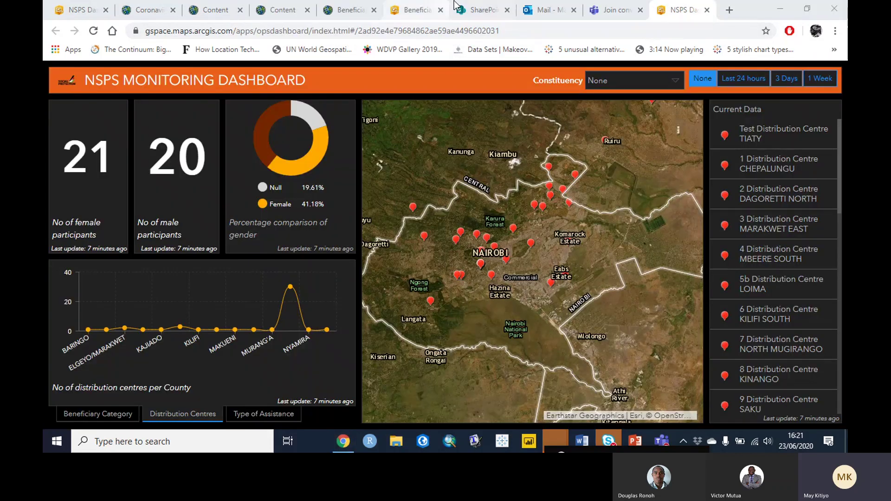
- Add a serial chart to the Beneficiary Program Dashboard, using the Beneficiary_Details table as its data layer
left_click(411, 10)
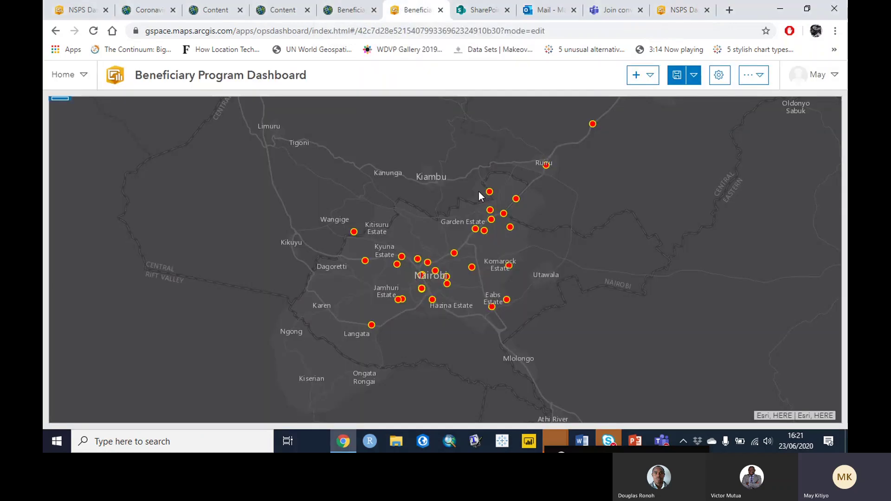
left_click(651, 81)
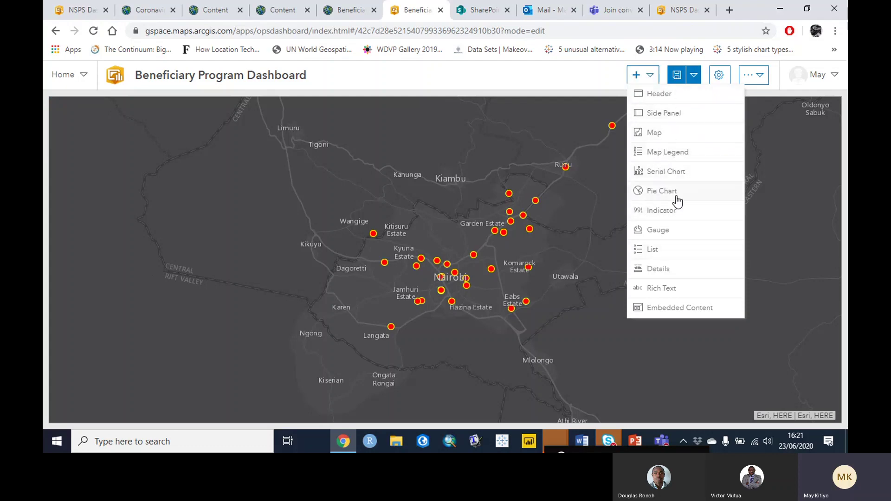
left_click(667, 175)
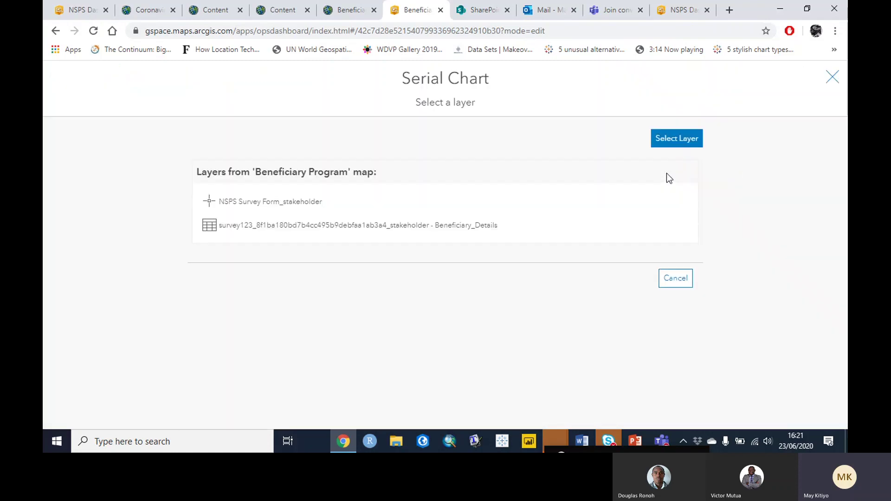
left_click(265, 224)
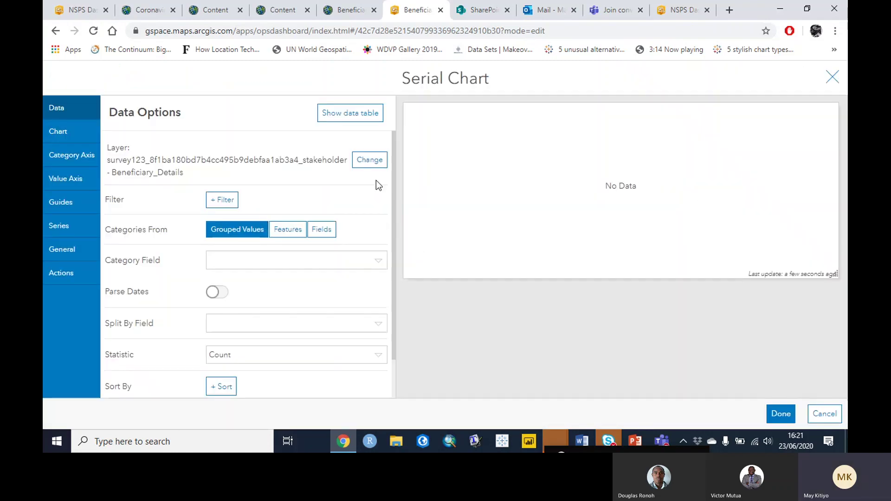
- Group the serial chart's data by the "Category of the beneficiary" field and check the resulting bars
scroll(394, 148, "down", 2)
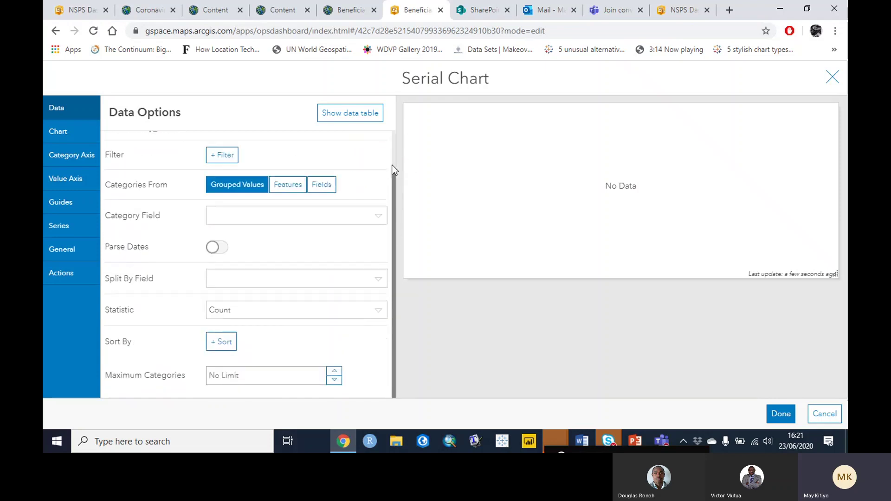
scroll(389, 139, "up", 3)
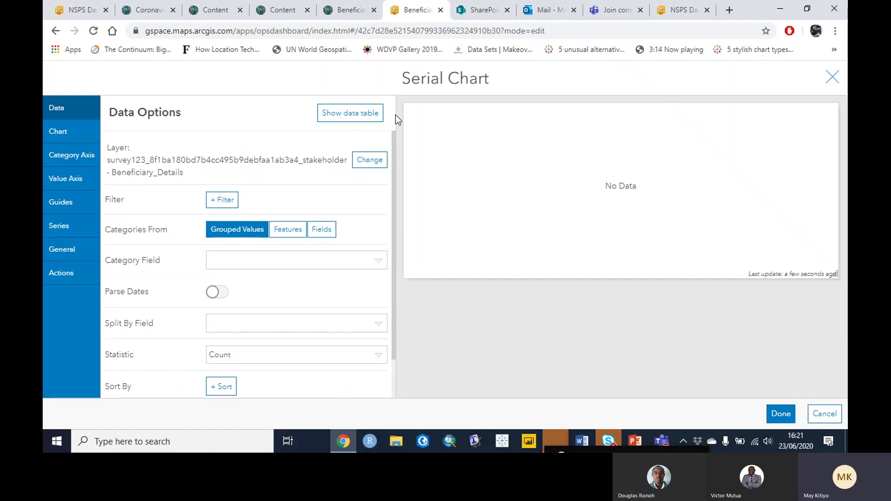
left_click(258, 262)
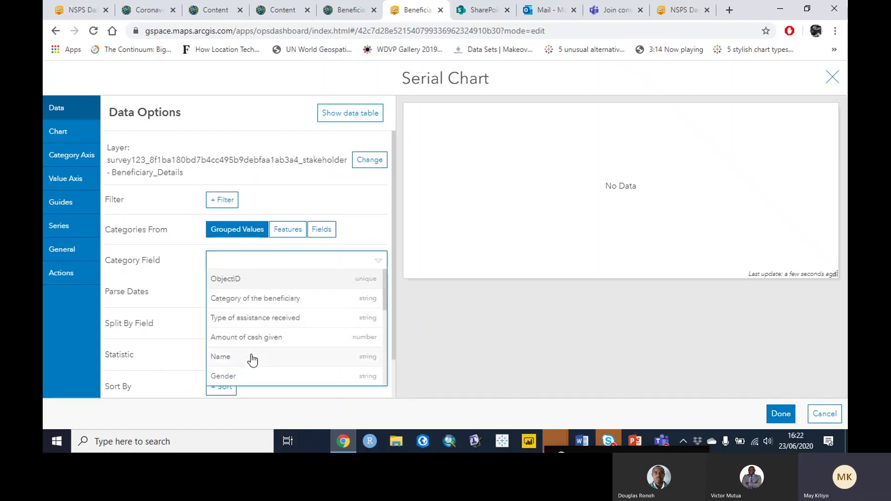
left_click(251, 299)
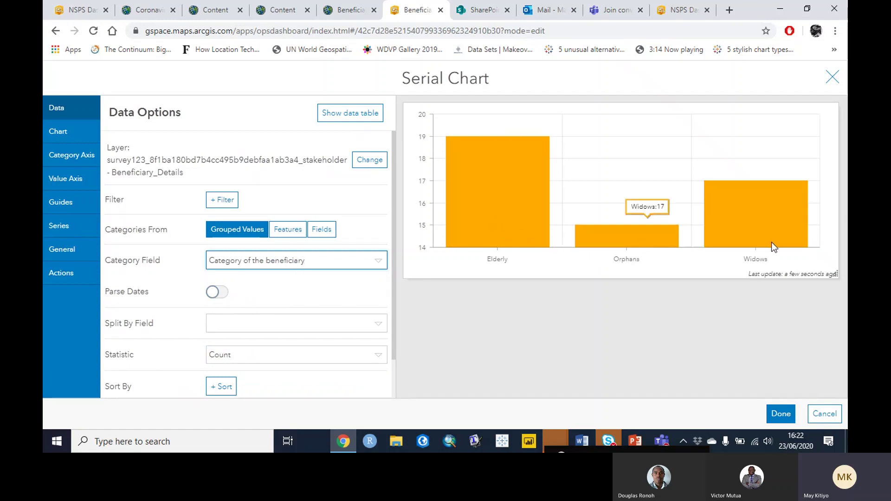
mouse_move(792, 215)
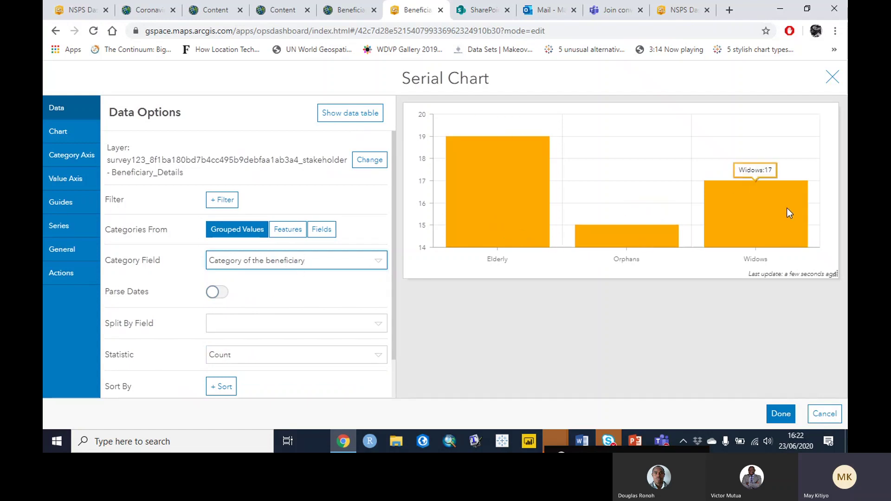
mouse_move(510, 211)
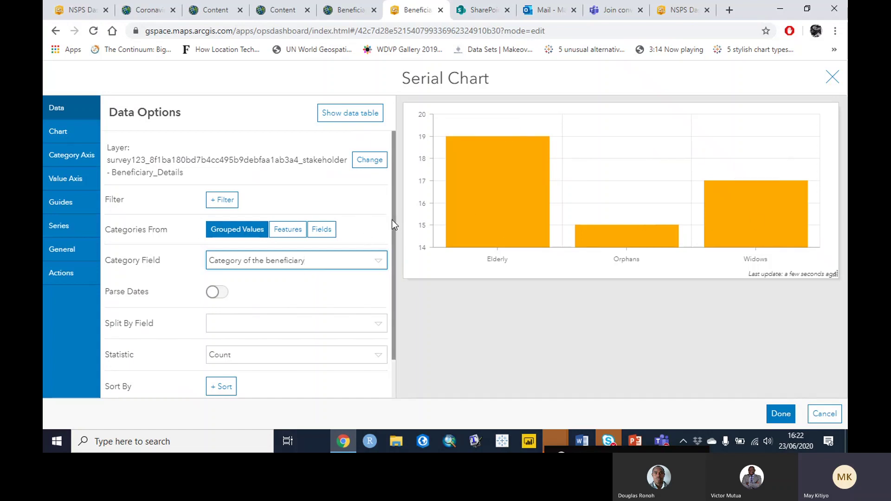
- View the statistics that can be calculated for the chart's categories, leaving Count selected
left_click_drag(392, 217, 390, 286)
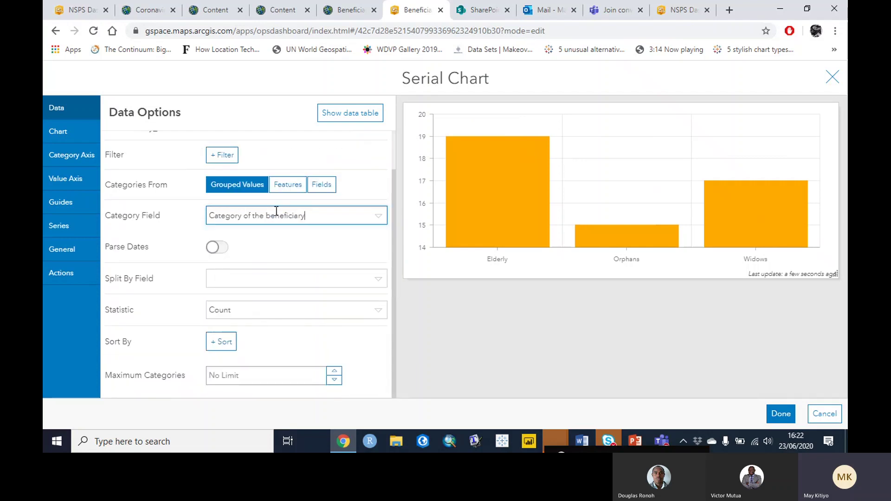
left_click(249, 310)
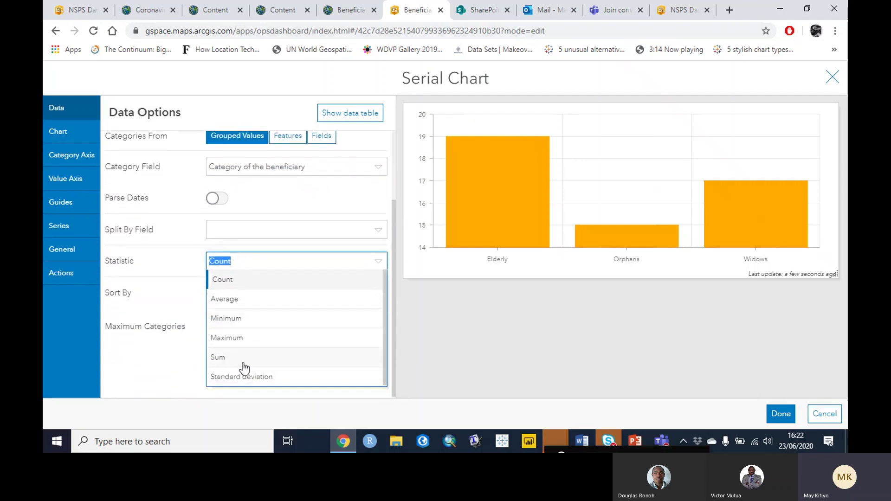
left_click(426, 325)
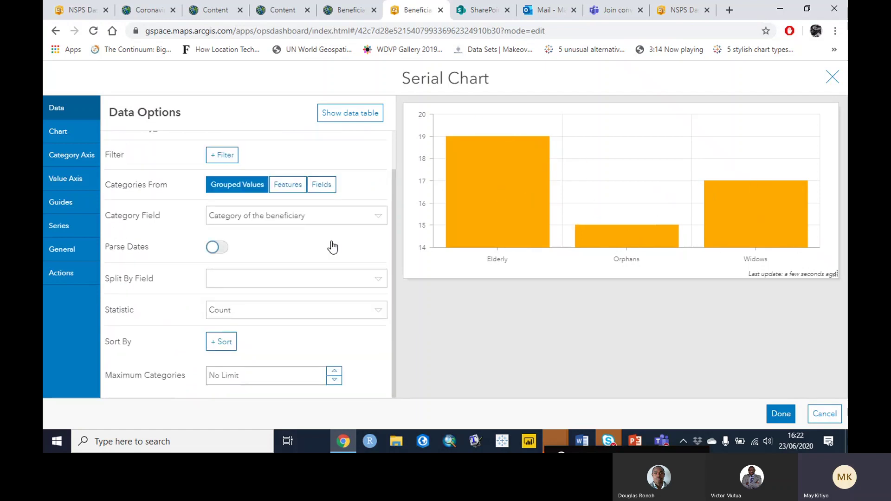
- Try the horizontal orientation for the serial chart and set it back to vertical
left_click(68, 139)
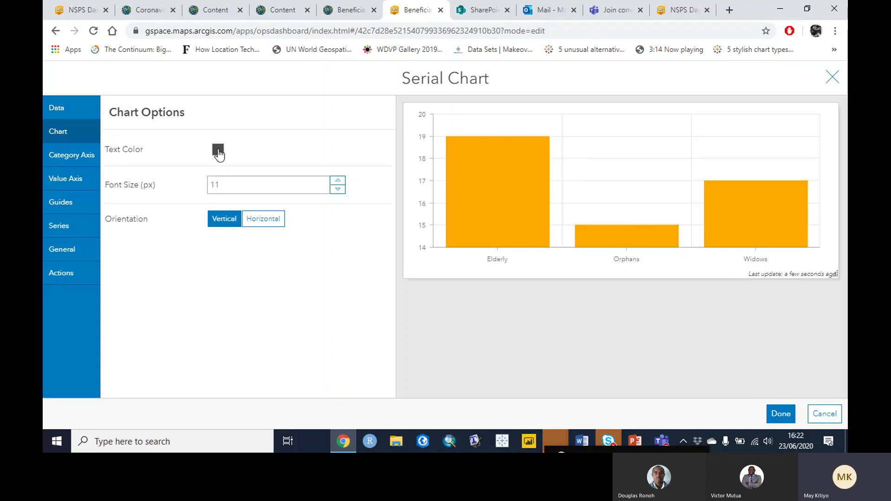
left_click(268, 220)
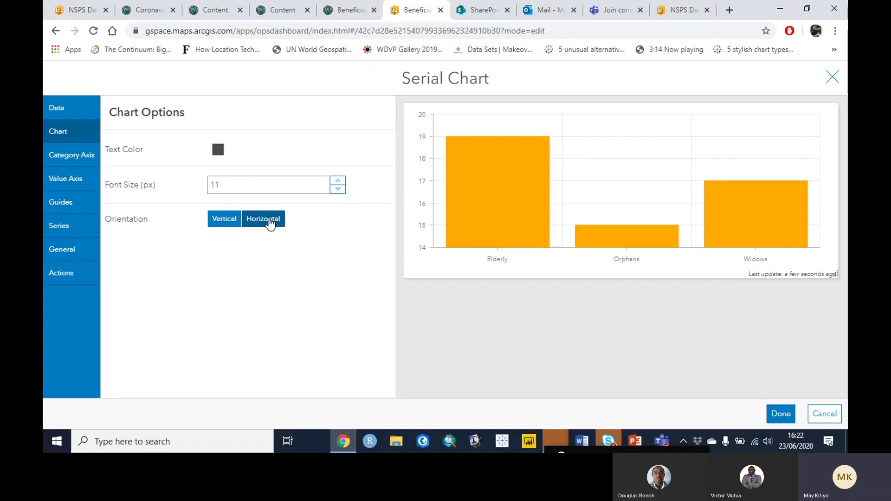
left_click(229, 222)
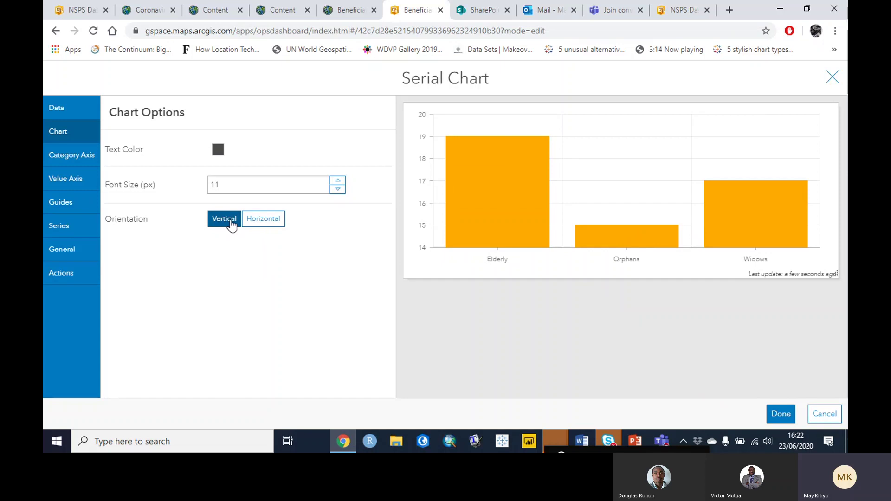
- Title the chart's category axis "Category"
left_click(86, 159)
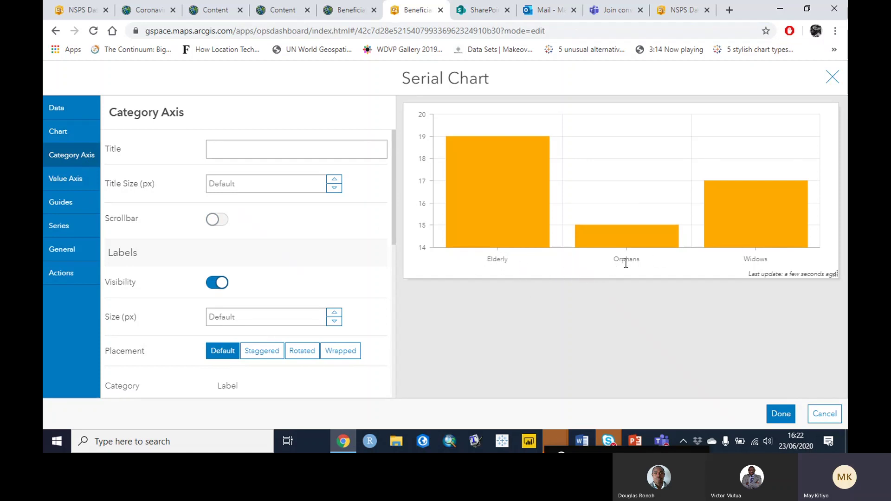
left_click(226, 150)
key("BackSpace")
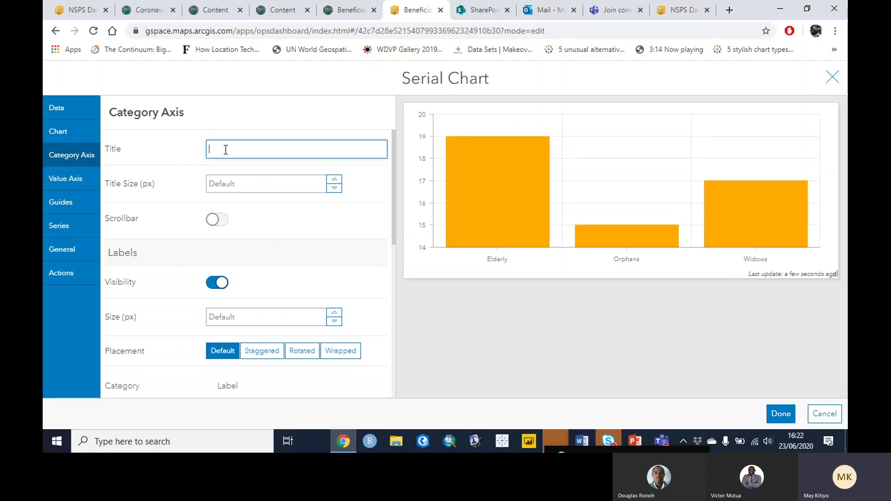
type("Category")
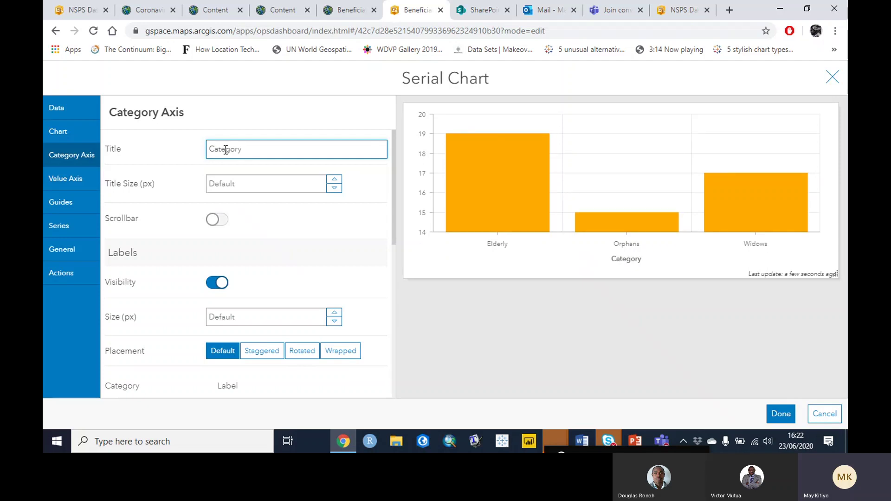
left_click_drag(272, 153, 191, 153)
left_click(228, 148)
- Compare the placement options for the category axis labels and set the placement to Staggered
left_click_drag(397, 162, 397, 218)
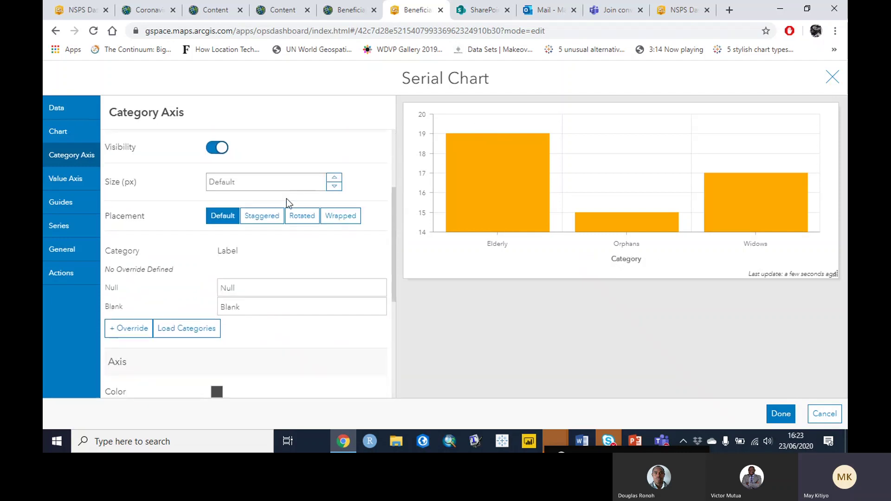
left_click(272, 221)
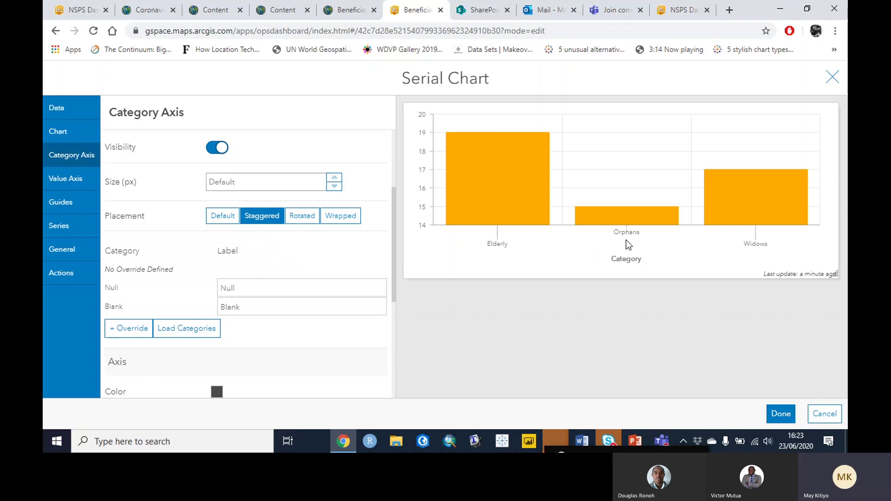
left_click(304, 221)
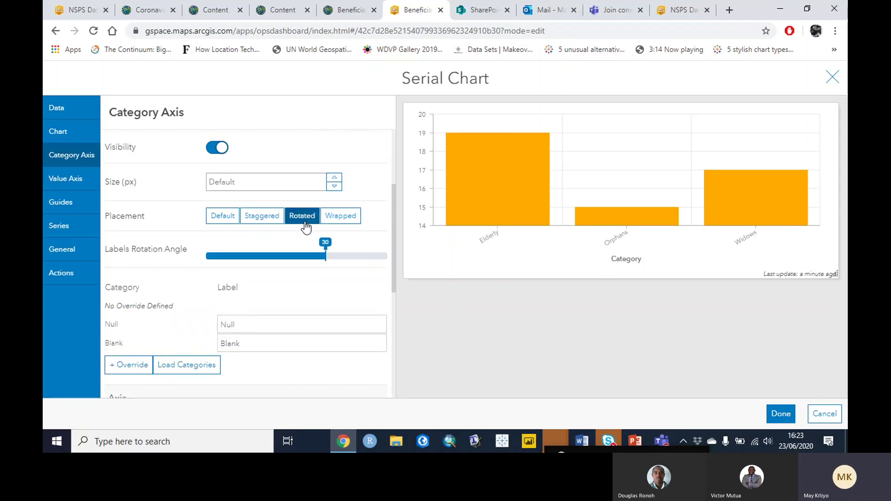
left_click(335, 220)
left_click(281, 222)
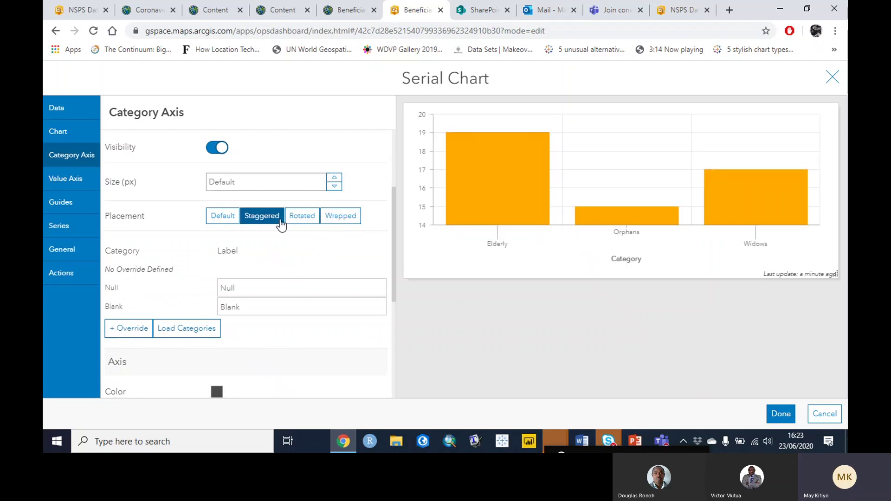
left_click(223, 220)
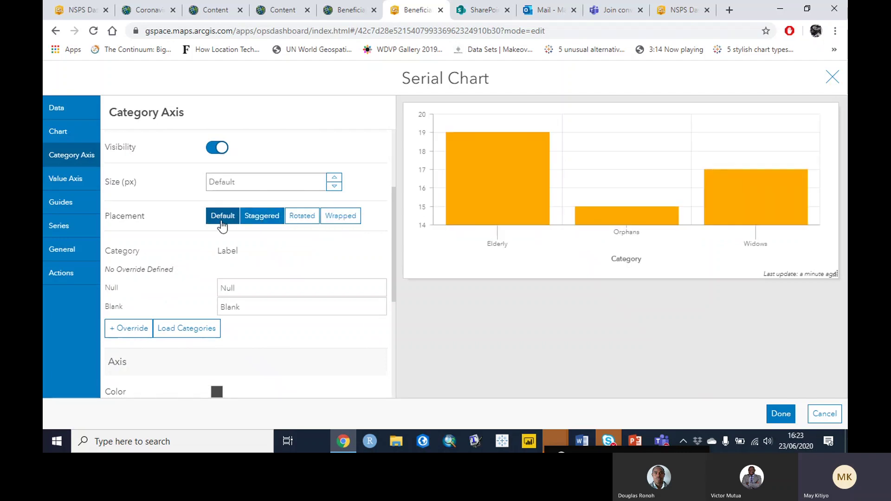
left_click(263, 222)
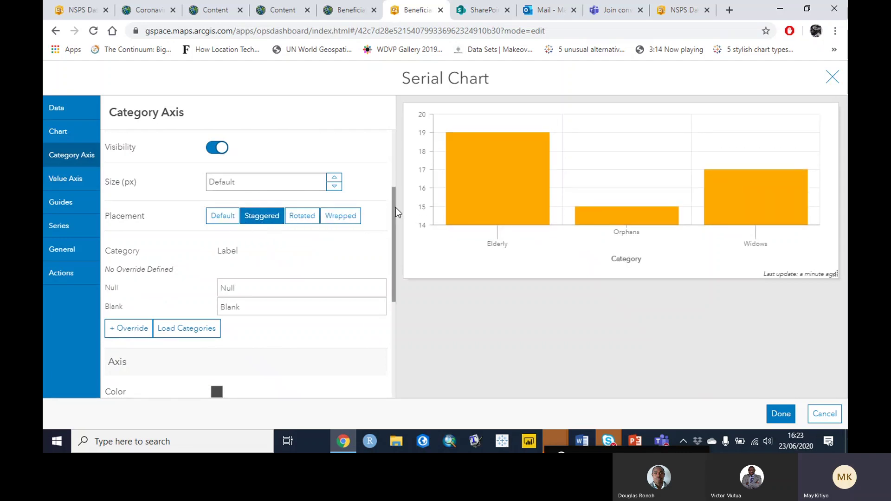
left_click_drag(396, 207, 402, 287)
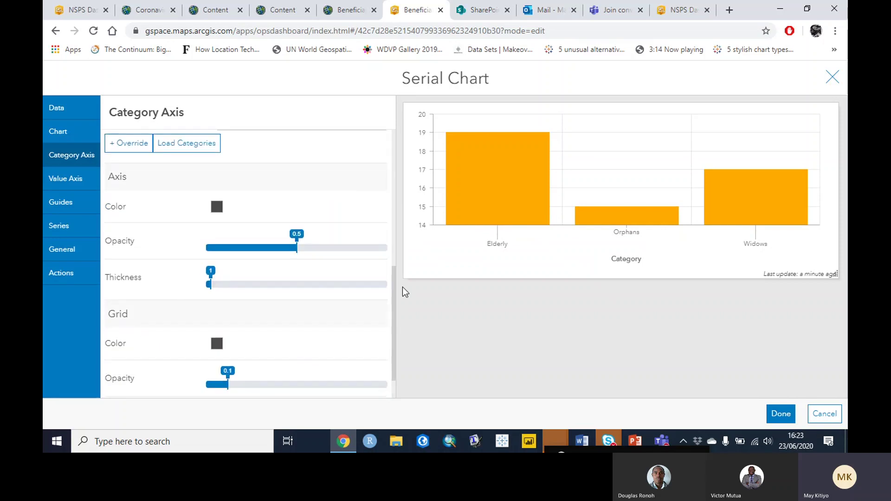
- Title the value axis "count", keep its orientation Up, and look over its remaining formatting, axis and grid settings
left_click(78, 186)
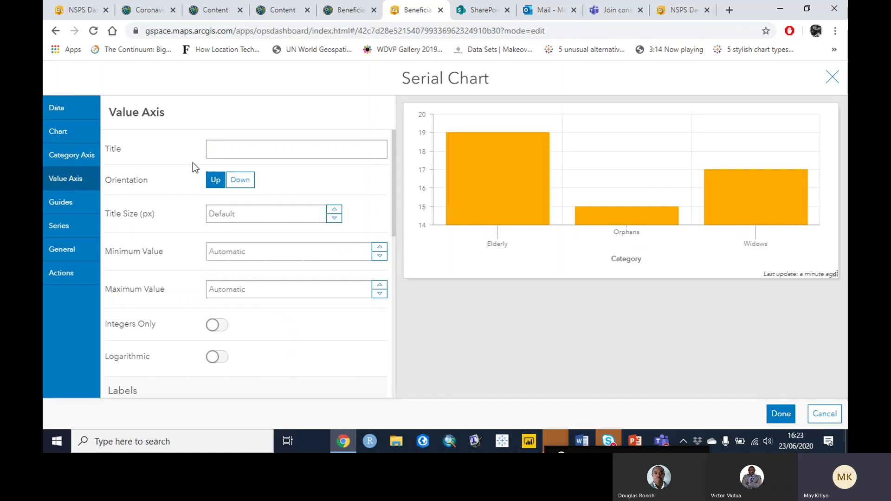
left_click(245, 154)
type("count")
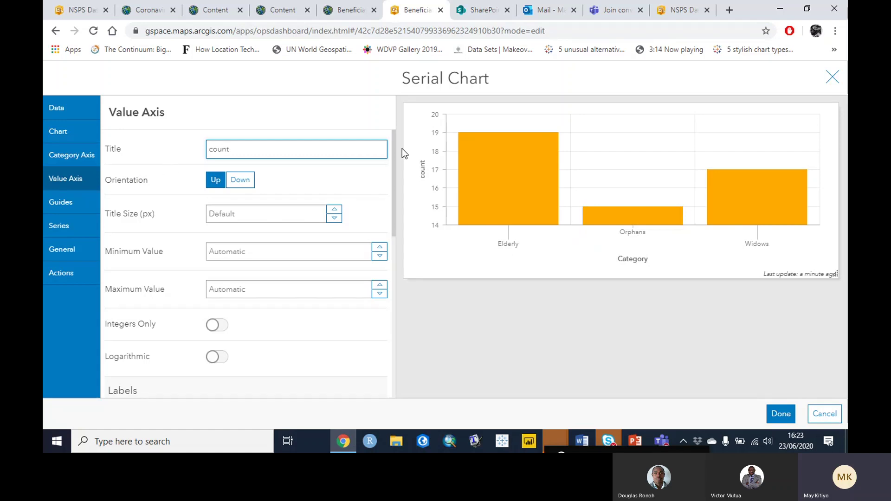
mouse_move(394, 144)
left_mouse_down()
mouse_move(395, 181)
mouse_move(391, 143)
left_mouse_up()
left_click(240, 181)
left_click(220, 182)
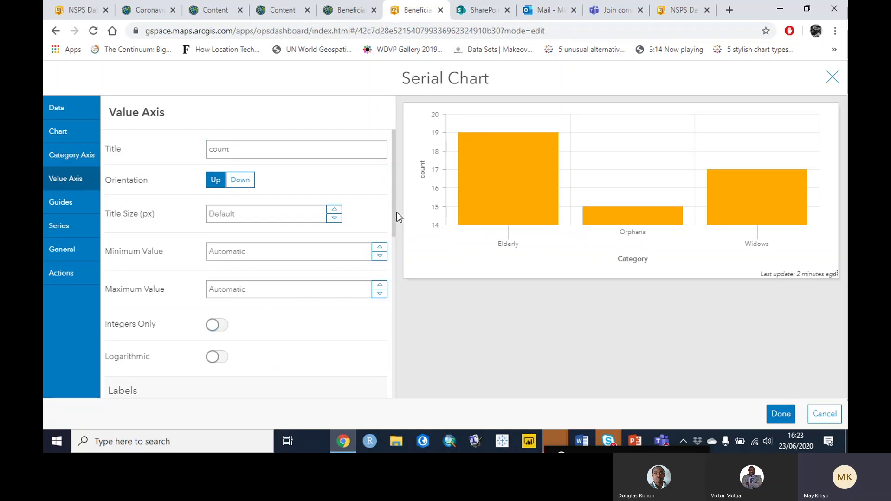
left_click_drag(394, 212, 417, 344)
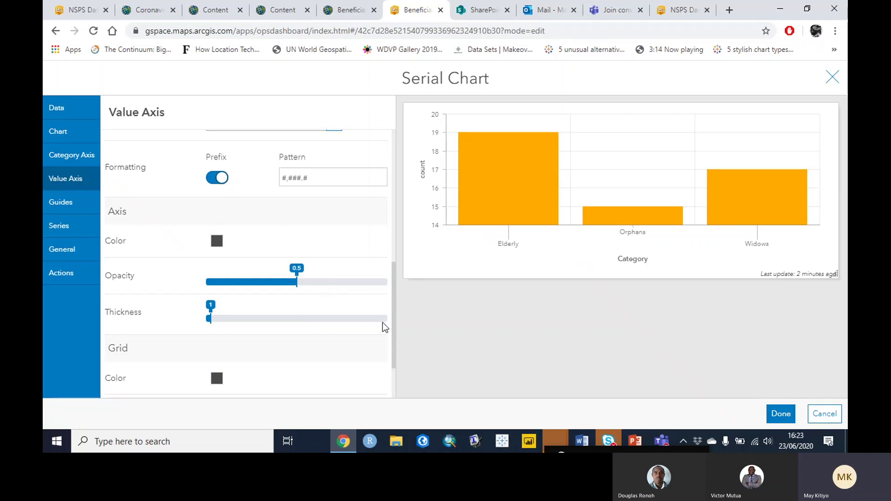
left_click_drag(394, 325, 395, 355)
- Compare the Line and Smoothed Line types for the chart's series and set the type to Line
left_click(71, 209)
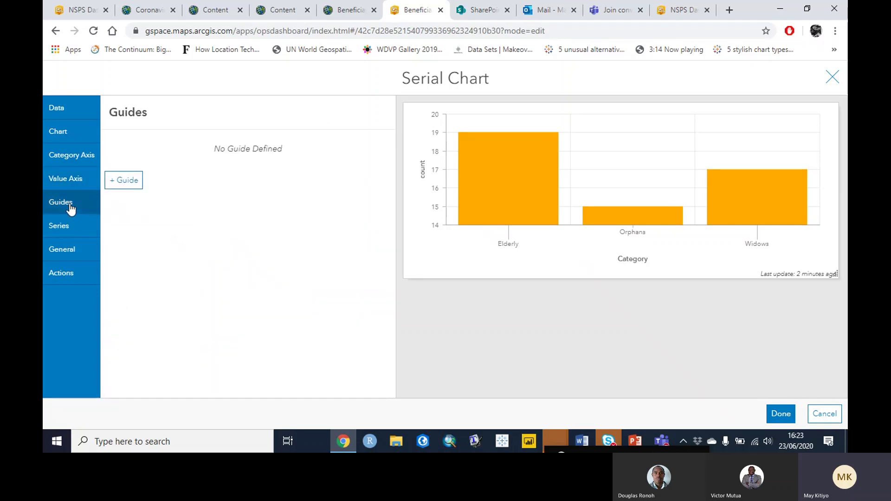
left_click(61, 228)
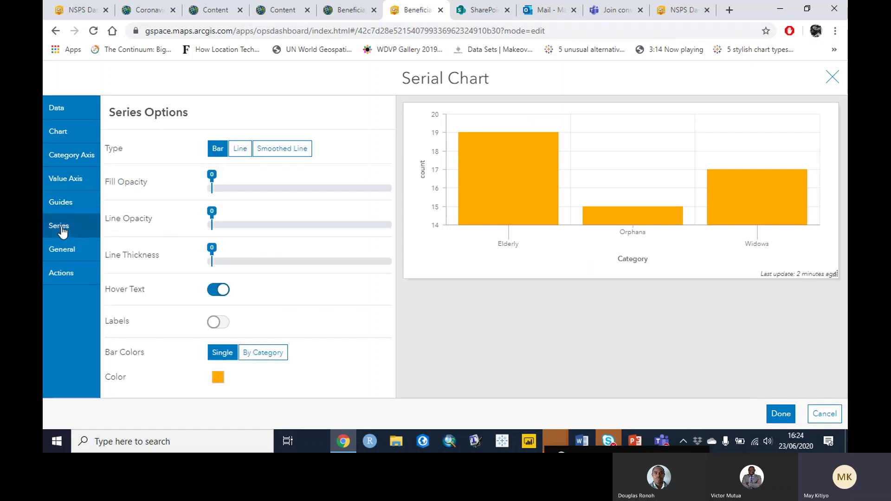
left_click(242, 149)
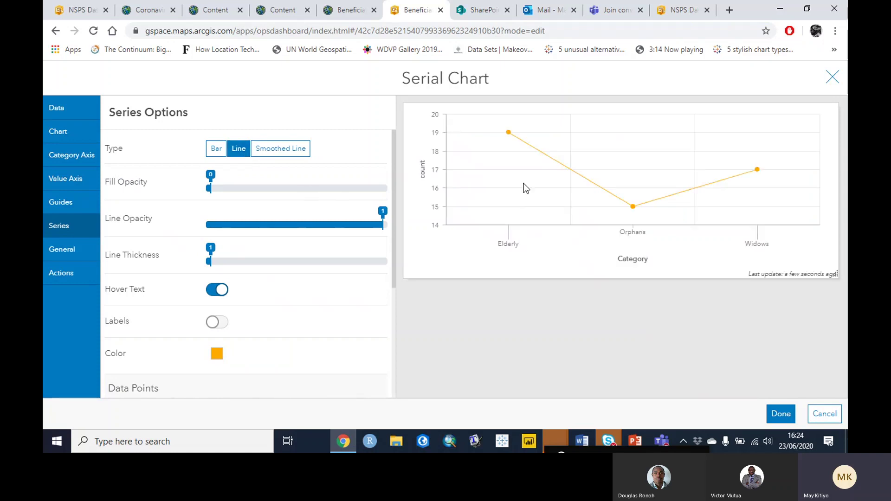
left_click(281, 152)
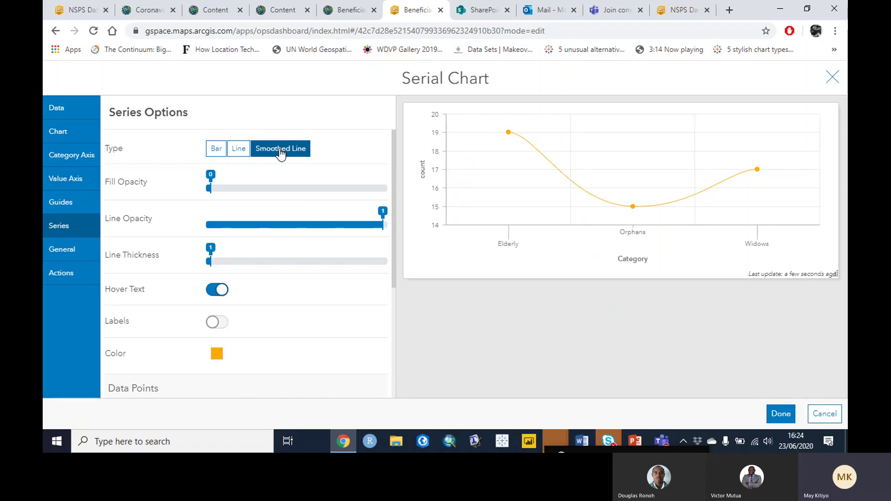
left_click(239, 150)
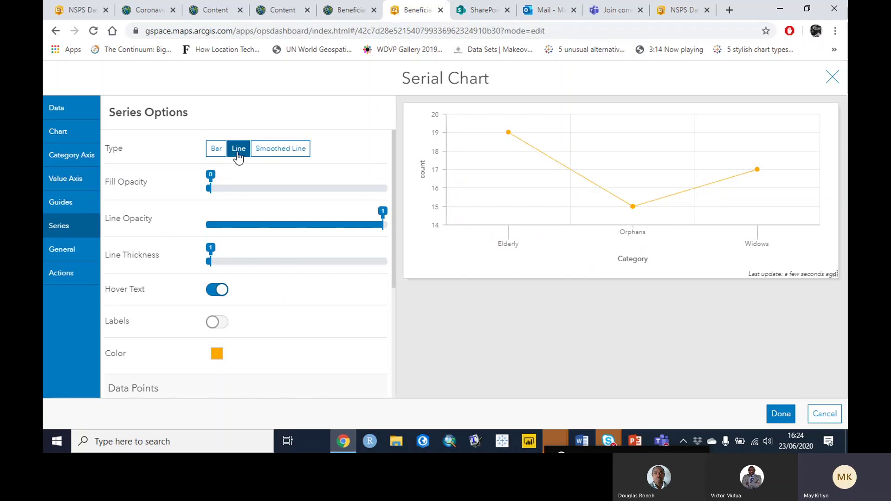
- Compare the Bar and Smoothed Line types for the chart's series and set the type to Bar
left_click(219, 149)
left_click(275, 152)
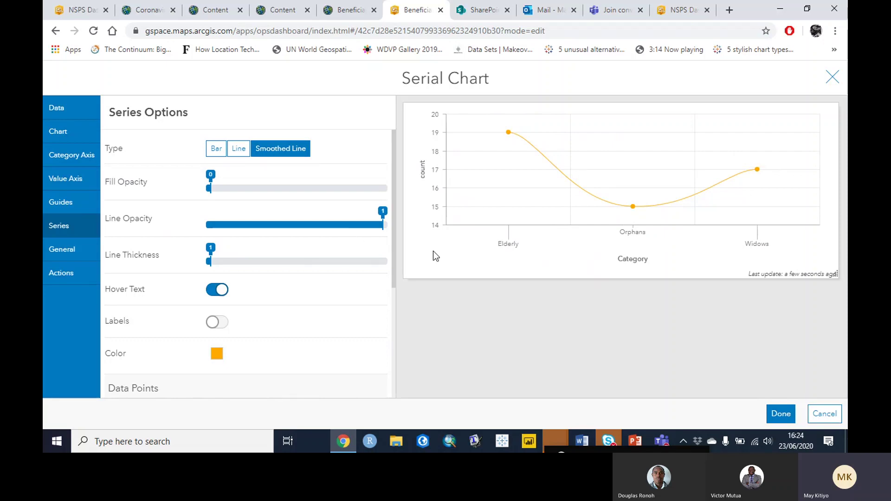
left_click(216, 149)
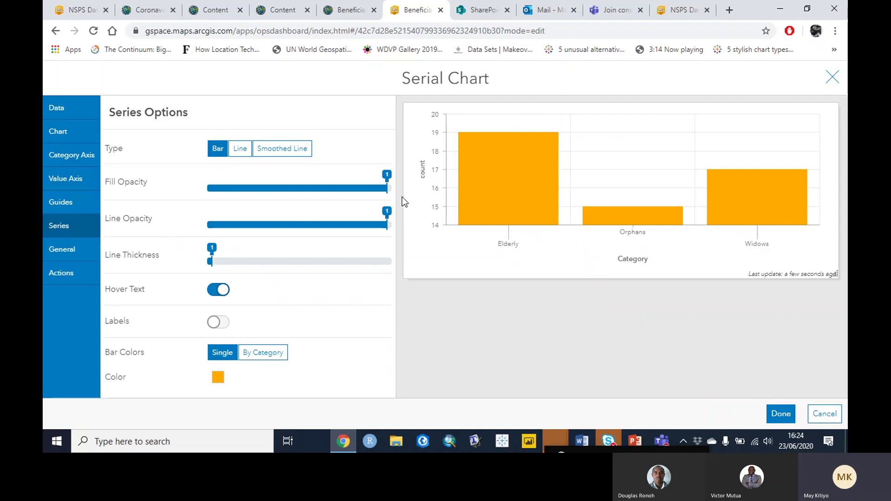
- Color the bars by category, try several color schemes, and apply the bright rainbow scheme starting with orange, yellow and lime green
left_click(271, 357)
left_click_drag(396, 229, 394, 352)
left_click(360, 378)
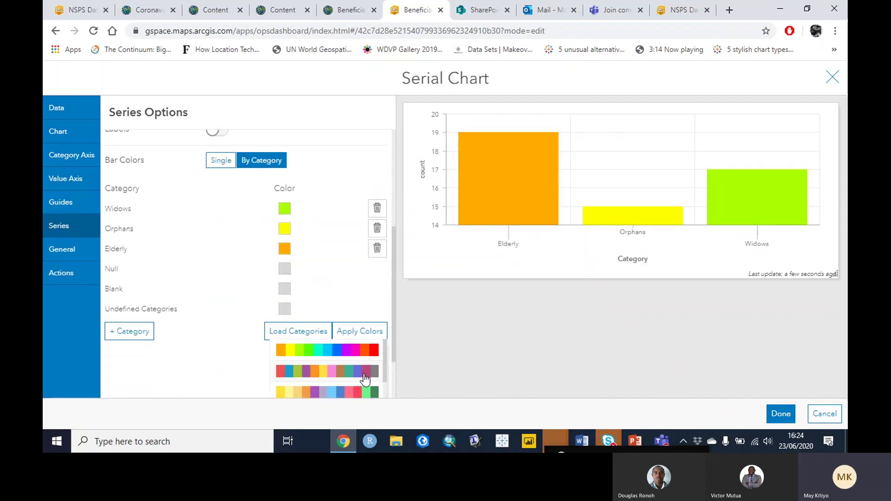
left_click(331, 357)
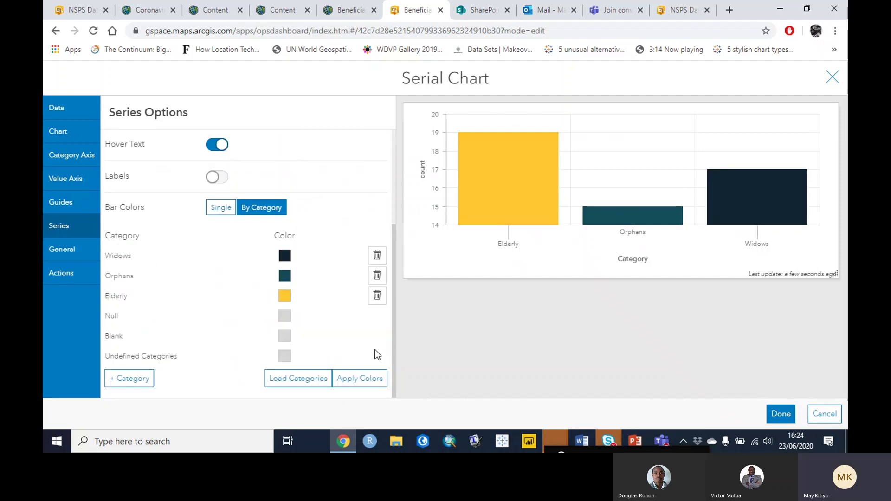
left_click(360, 380)
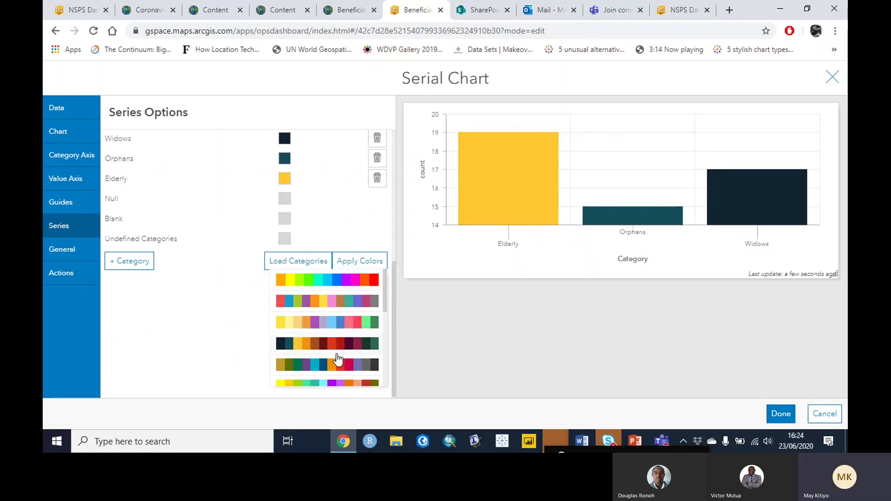
left_click(331, 360)
left_click(360, 378)
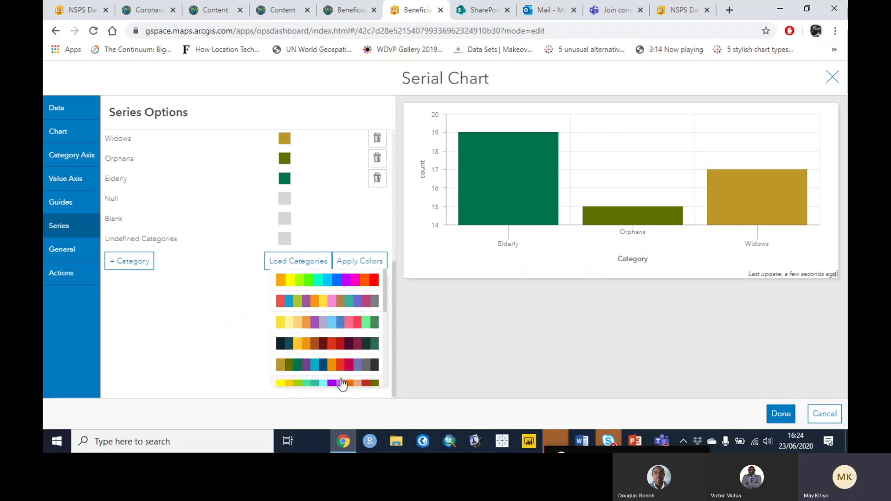
left_click(343, 282)
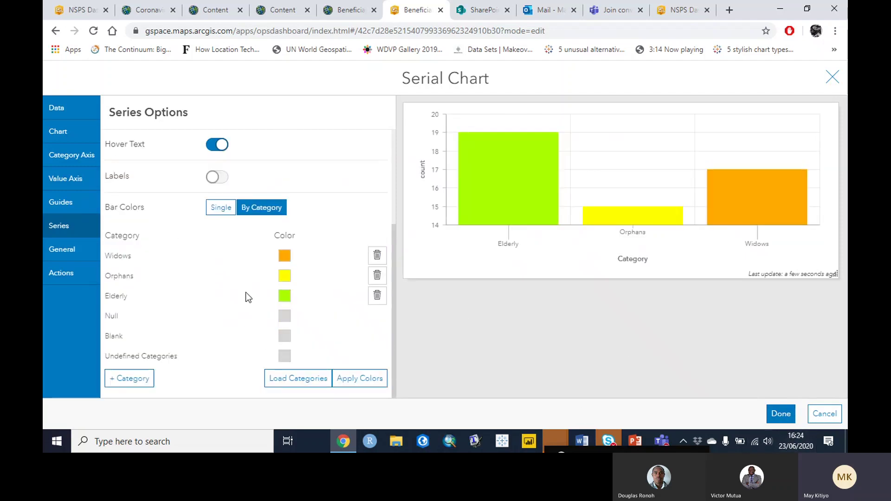
- Name the serial chart "Category", give it the title "Category of Beneficiaries", and finish its configuration
left_click(52, 251)
left_click_drag(296, 149, 123, 127)
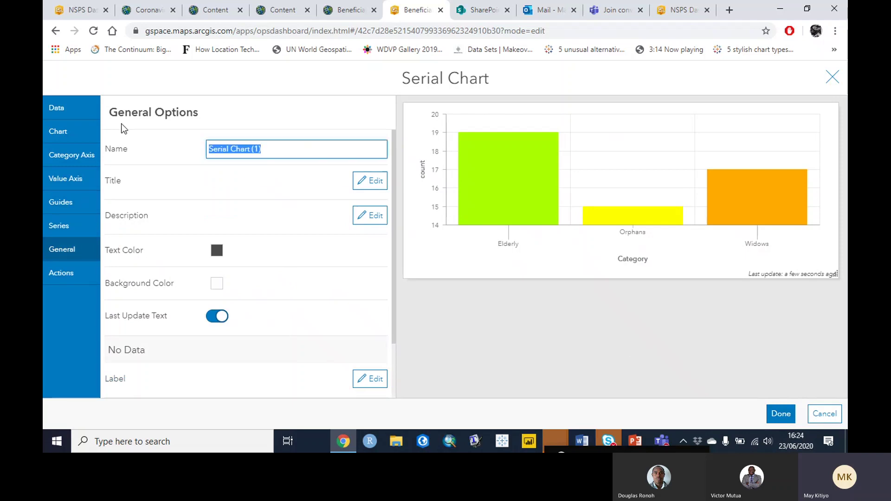
type("Category")
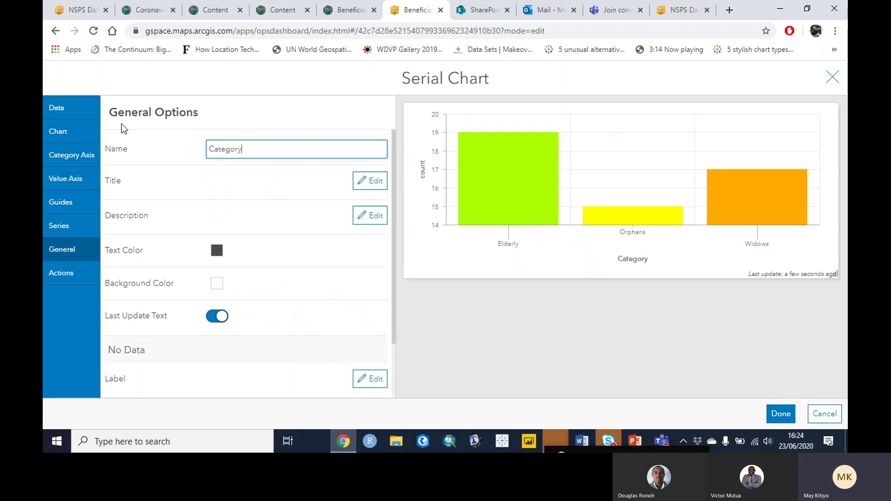
left_click(358, 184)
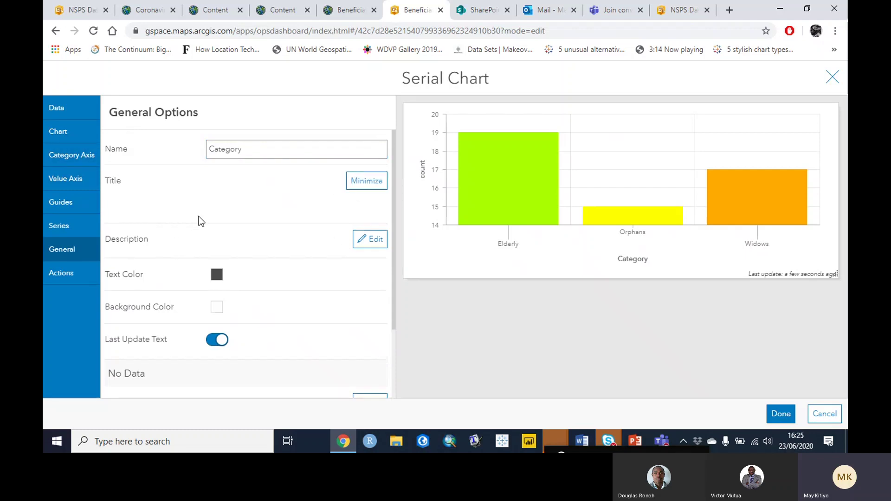
left_click(154, 254)
type("Cat")
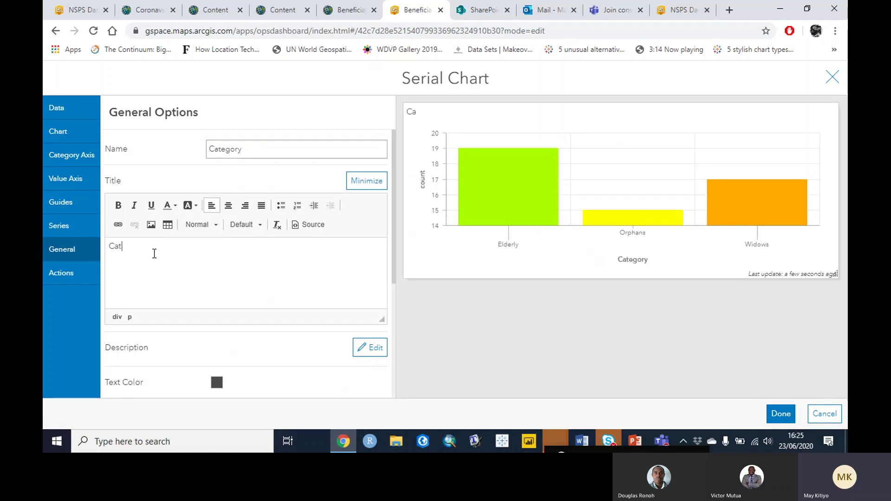
type("egory of Benefic")
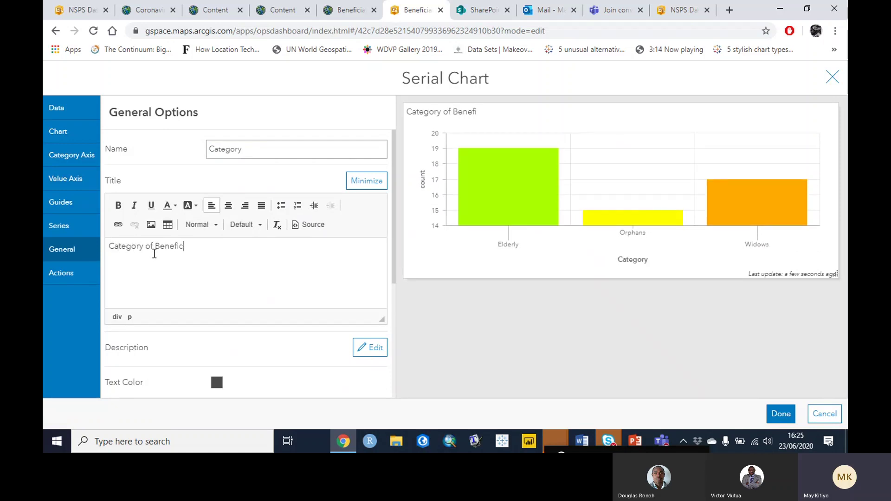
type("iaries")
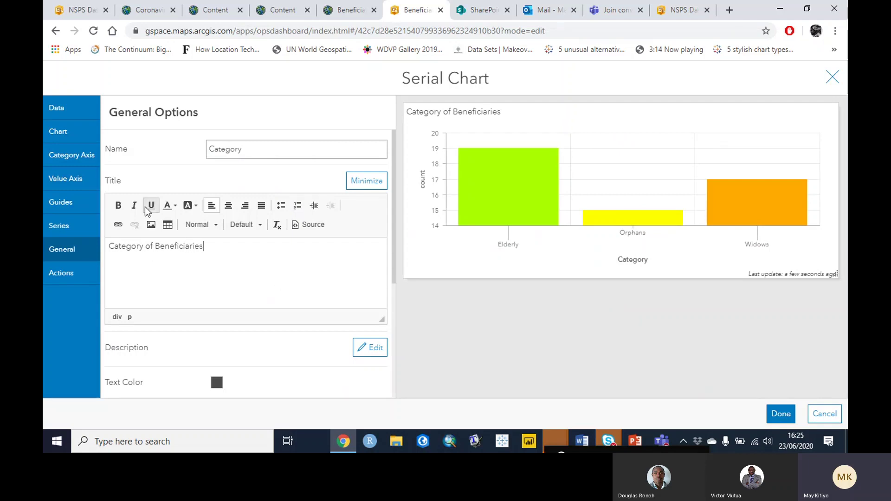
left_click(781, 414)
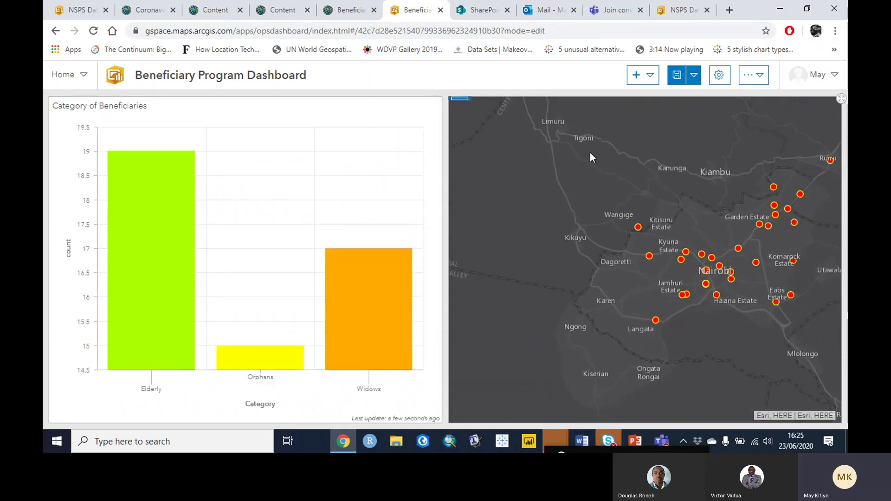
- Look over the dashboard map and the web map's Beneficiary Details table, and return to the dashboard
left_click_drag(591, 153, 573, 148)
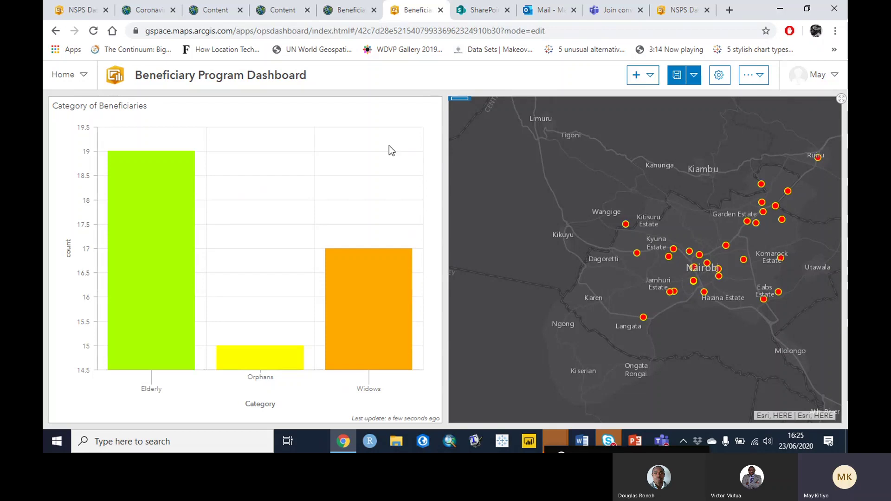
mouse_move(201, 204)
left_click(352, 6)
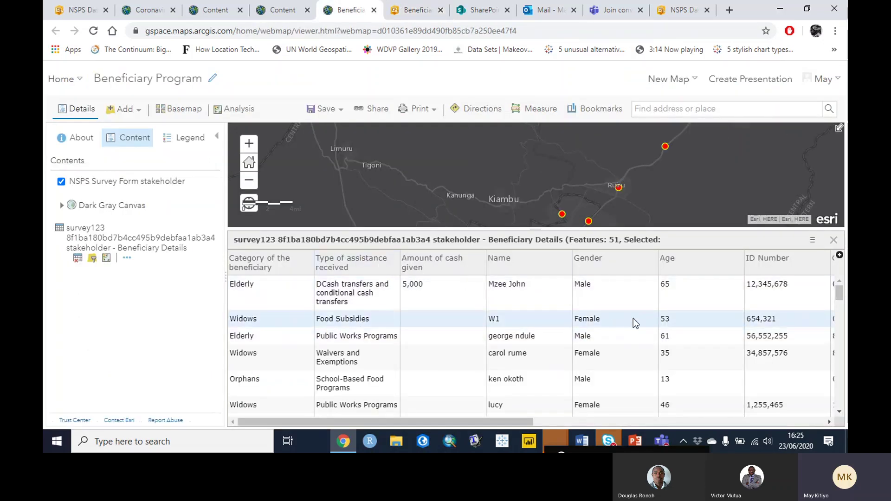
left_click(409, 16)
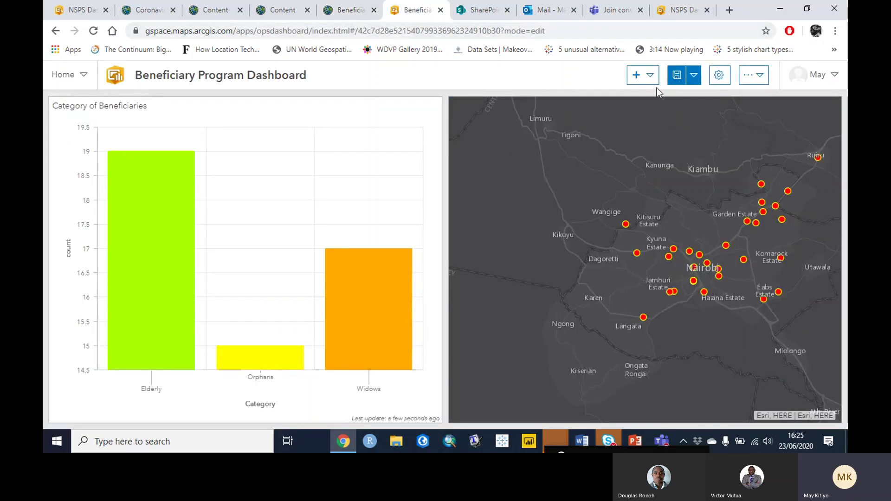
- Add an indicator element to the dashboard based on the Beneficiary_Details survey layer
left_click(642, 75)
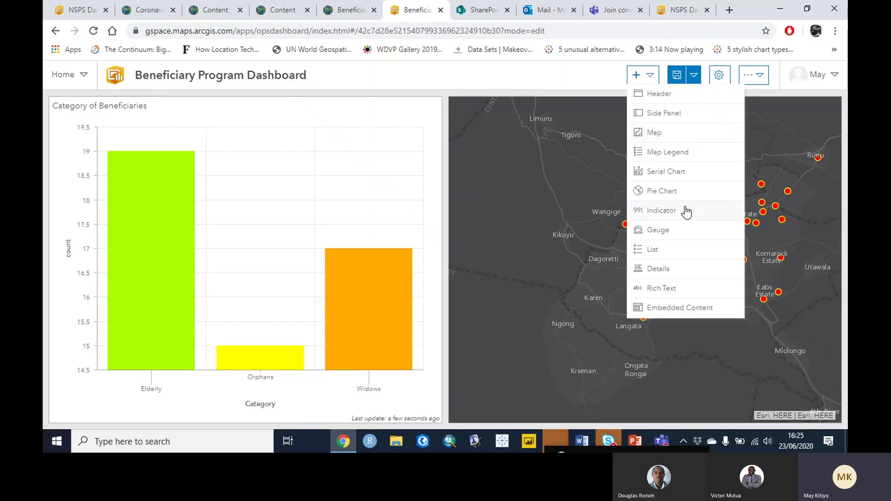
left_click(658, 214)
left_click(322, 233)
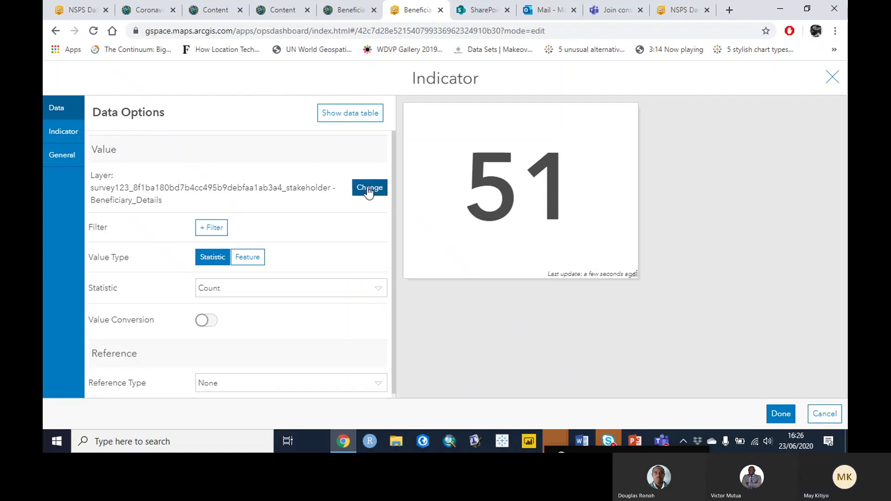
- Filter the indicator's data to records where Gender is equal to Male
left_click(211, 227)
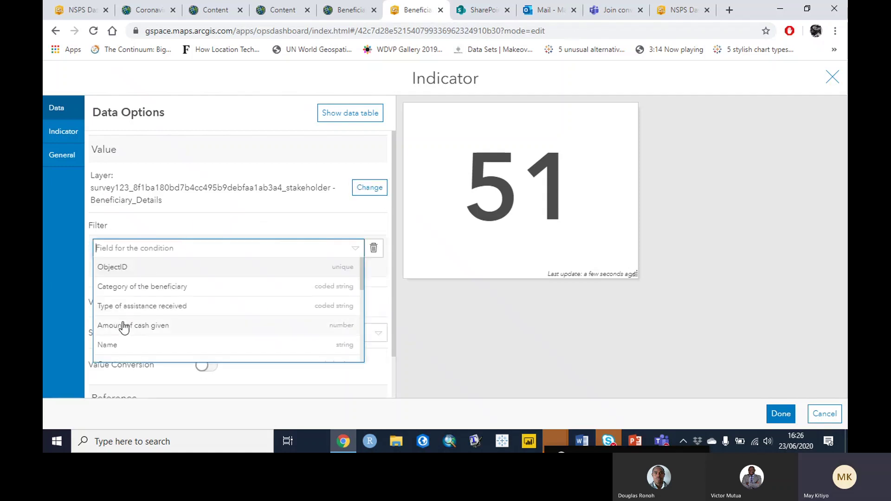
type("ge")
left_click(122, 269)
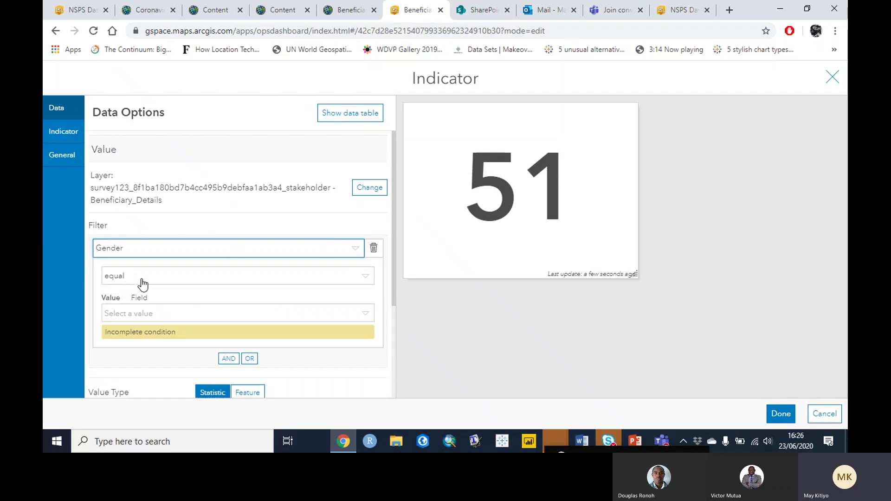
left_click(142, 318)
left_click(135, 333)
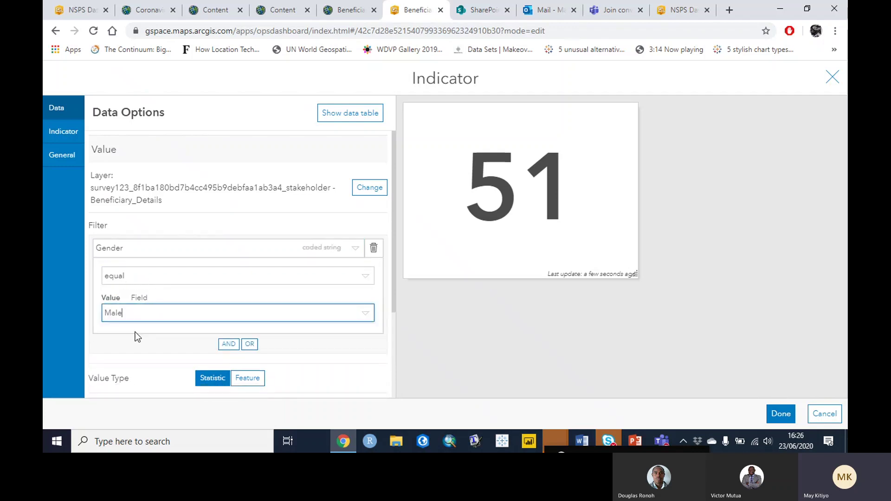
left_click_drag(396, 260, 394, 296)
- Give the indicator the description "Number of male beneficiaries"
left_click(59, 131)
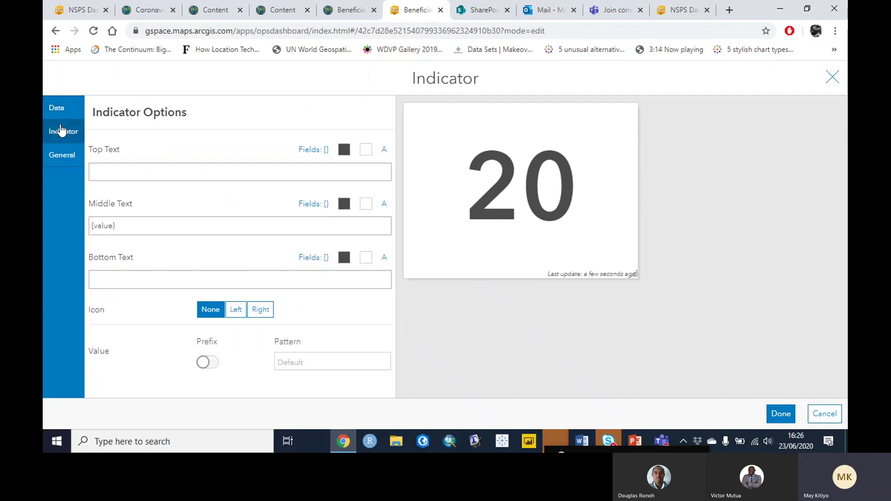
left_click(65, 166)
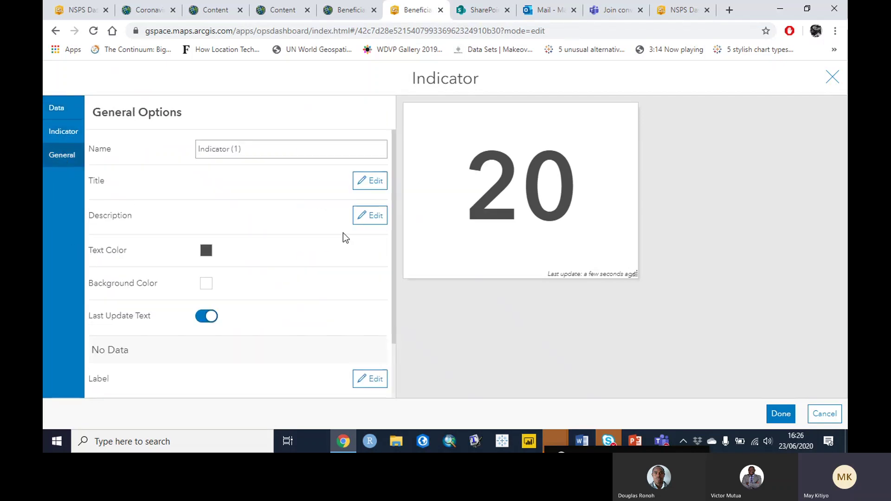
left_click(365, 221)
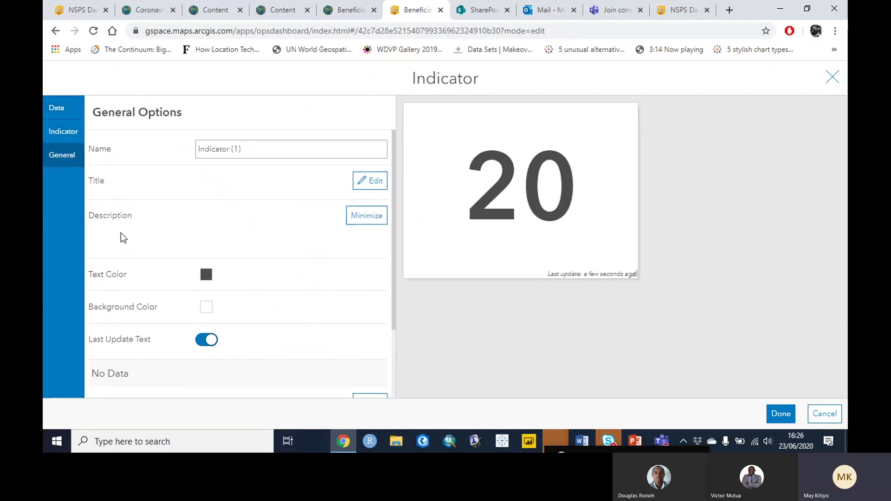
left_click(116, 304)
type("Num")
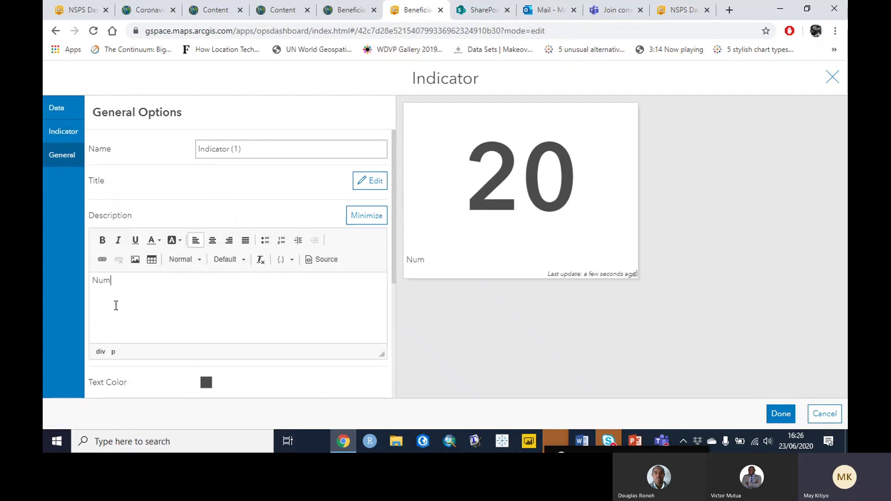
type("ber of male ben")
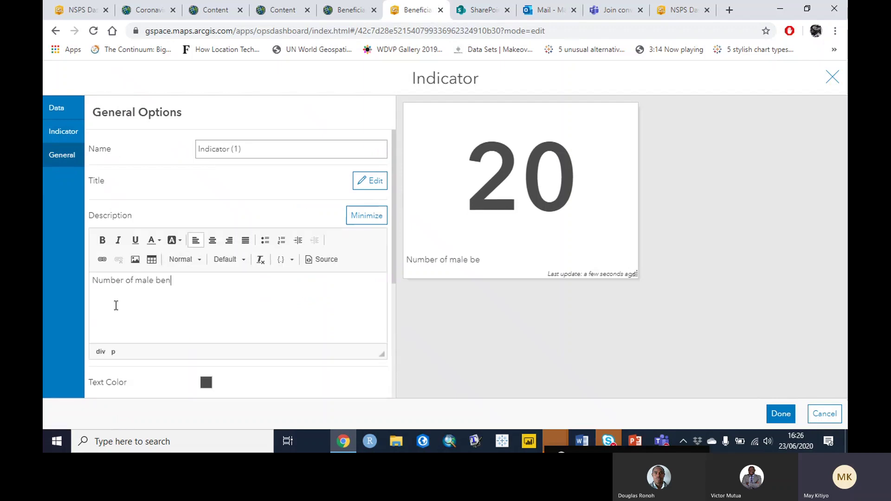
type("eficiaries")
- Name the indicator "male total" and recheck its data options
left_click_drag(266, 144, 142, 140)
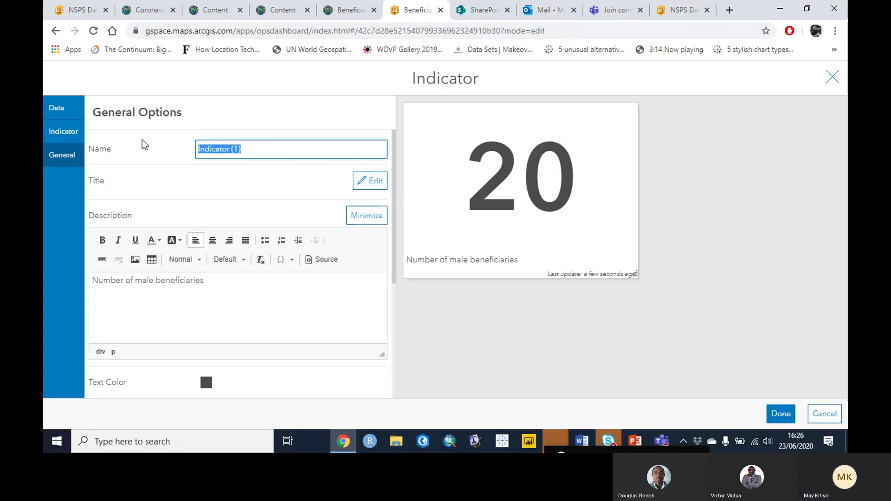
type("male total")
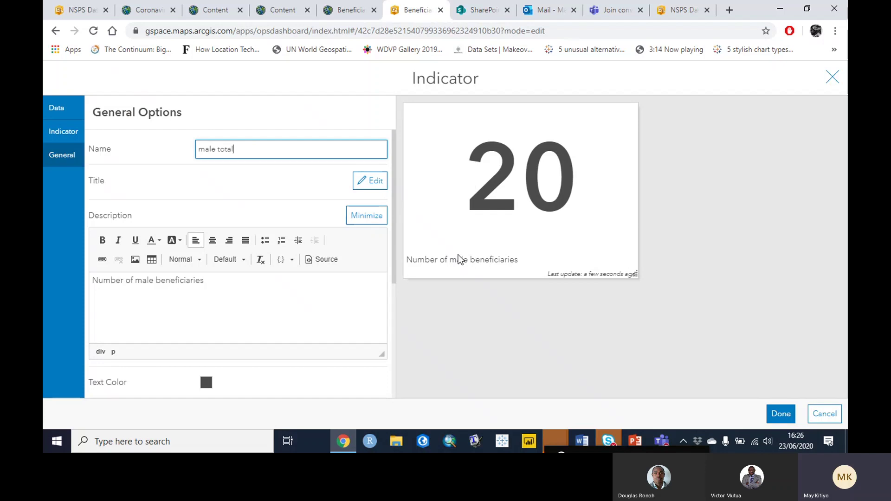
left_click(66, 138)
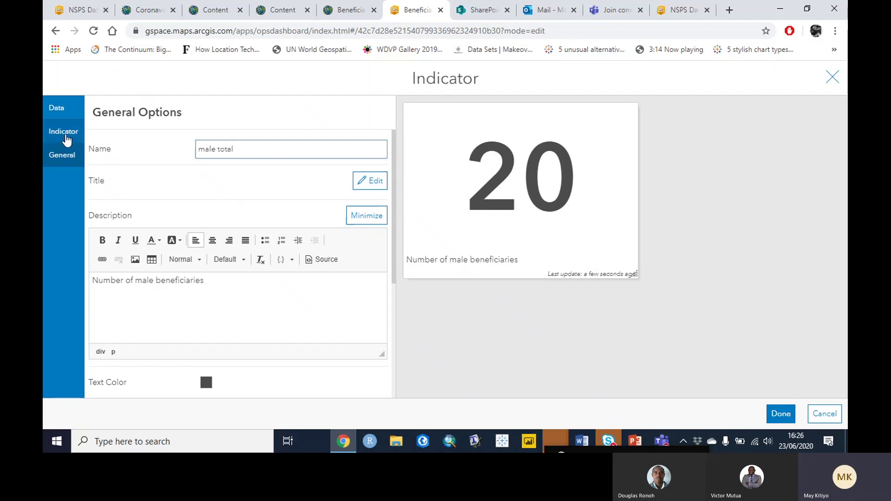
left_click(64, 109)
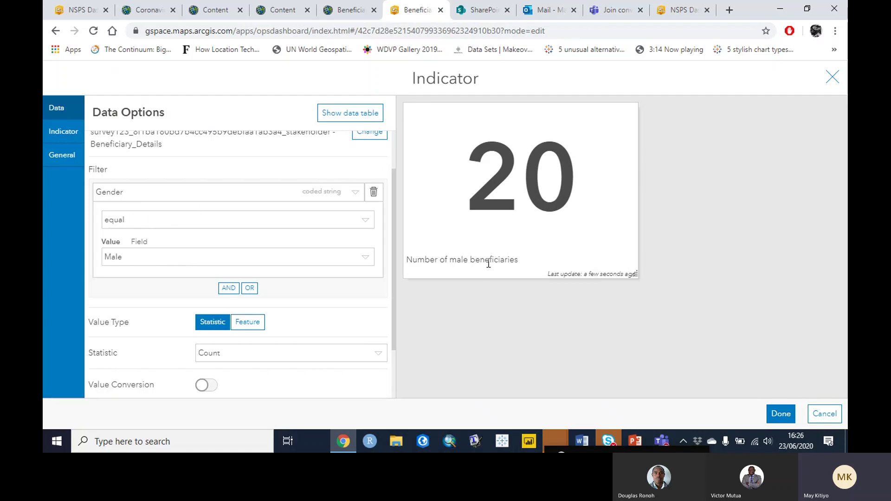
- Place the finished indicator on the dashboard and narrow it to about a third of the dashboard's width
left_click(781, 414)
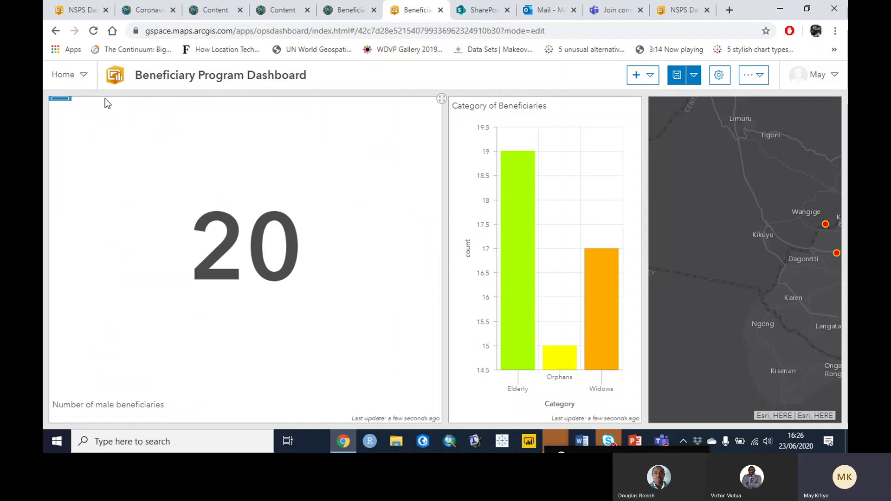
left_click_drag(447, 209, 317, 202)
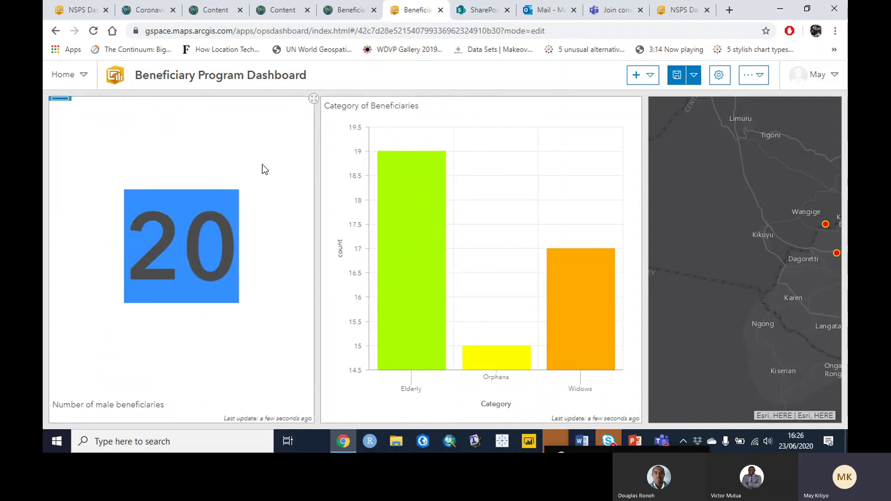
left_click(246, 156)
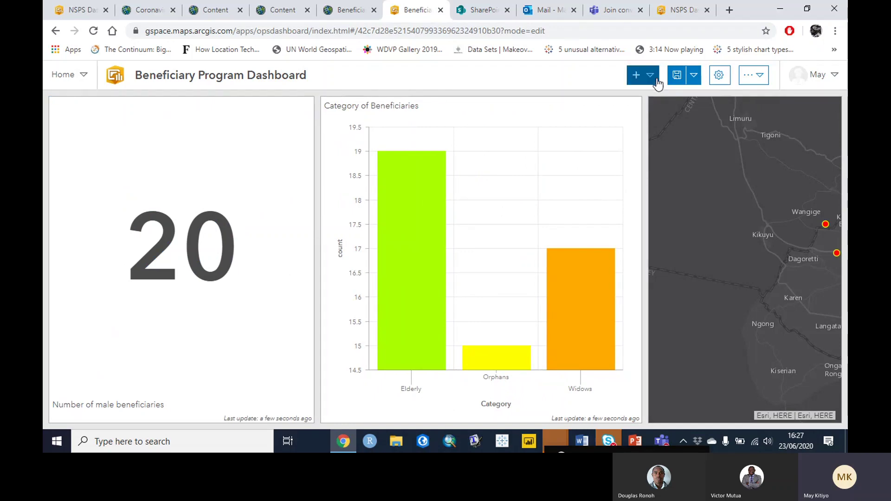
- Switch the dashboard's theme to Dark
left_click(717, 79)
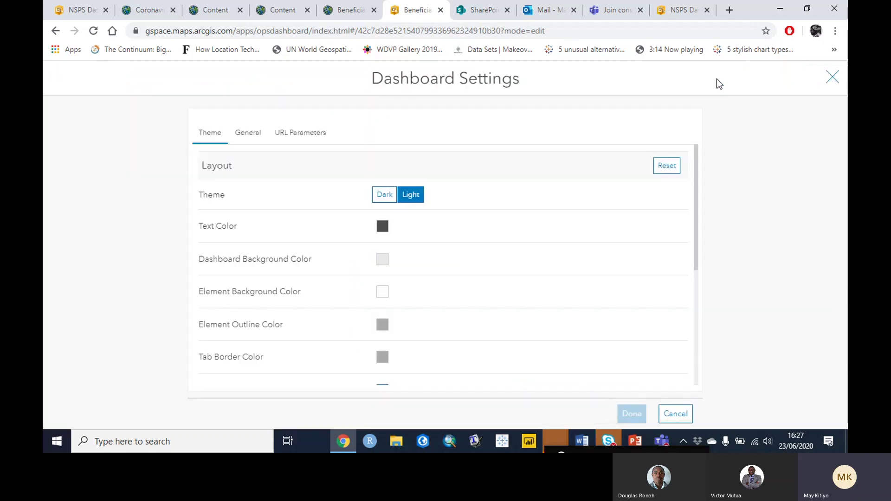
left_click(833, 75)
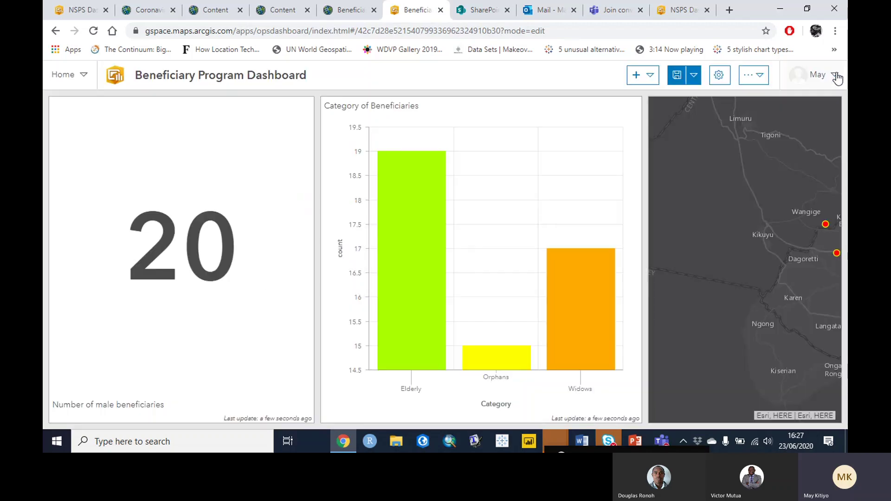
left_click(747, 82)
left_click(675, 162)
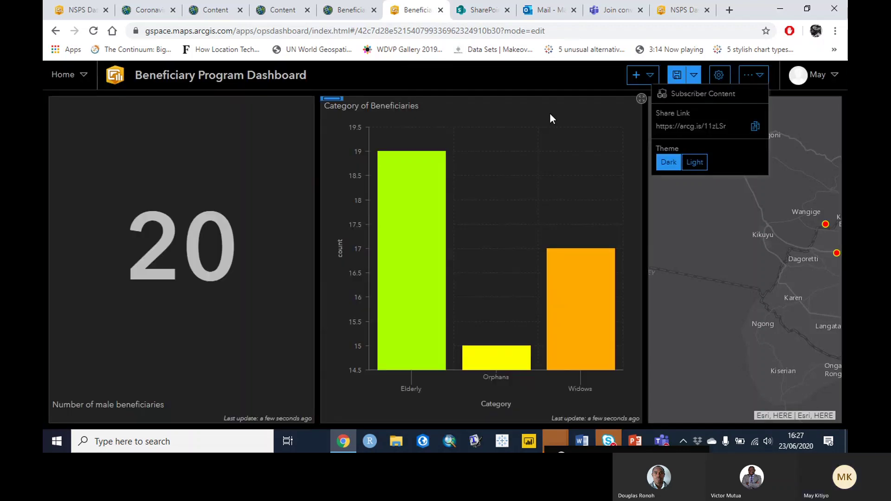
left_click(662, 124)
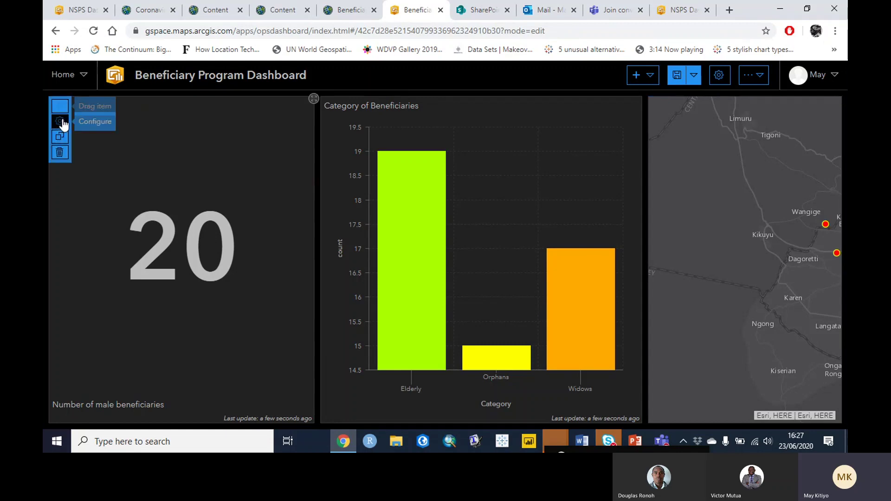
- Set the middle text of the male beneficiaries indicator to white
left_click(61, 122)
left_click(59, 134)
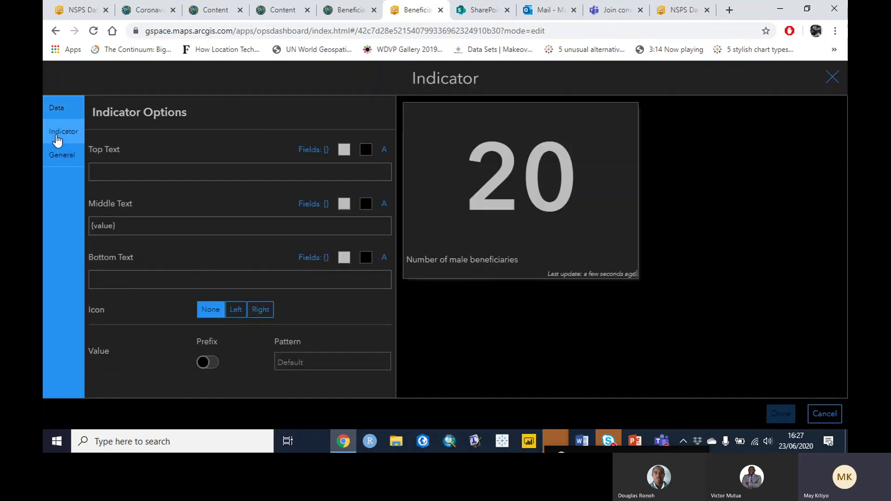
left_click(344, 204)
left_click(247, 224)
left_click(181, 193)
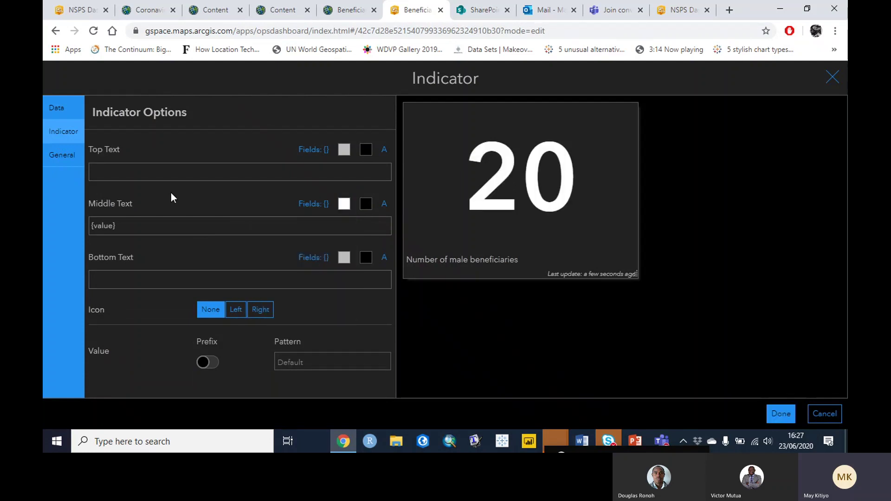
- Set the general text color of the male beneficiaries indicator to white and apply the changes
left_click(71, 156)
left_click(206, 250)
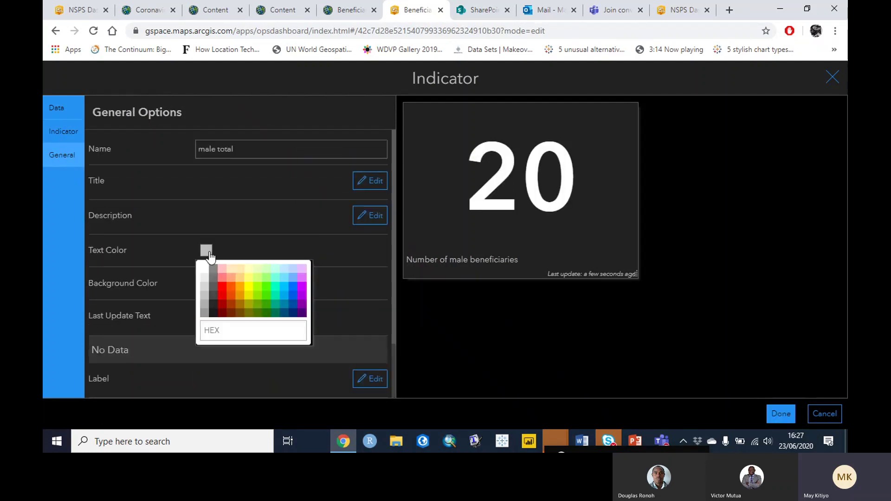
left_click(204, 268)
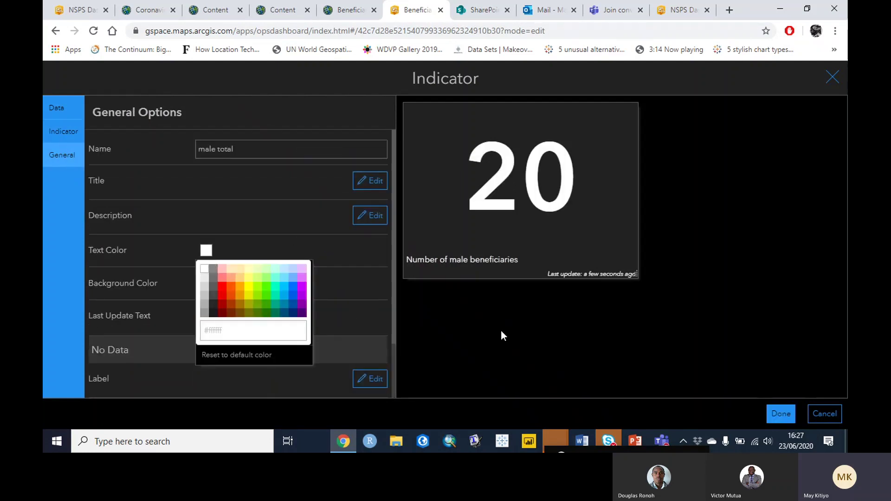
left_click(780, 414)
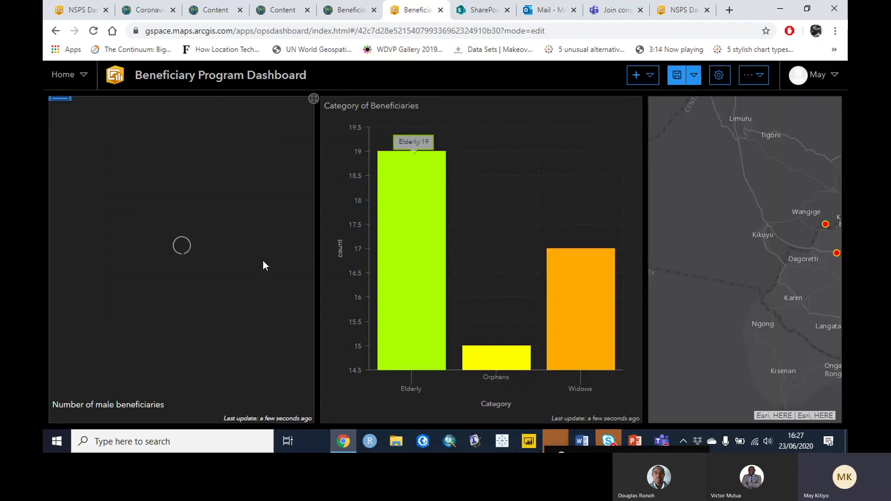
- Add a second indicator based on the Beneficiary_Details table
left_click(652, 77)
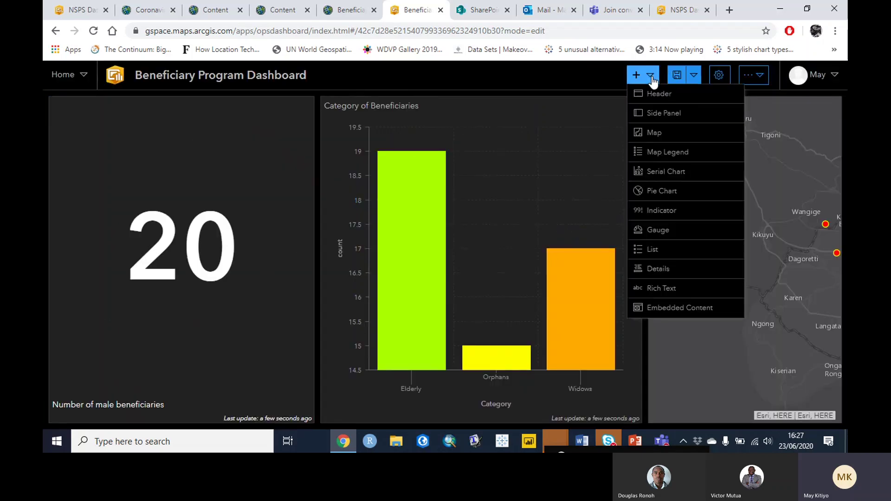
left_click(667, 218)
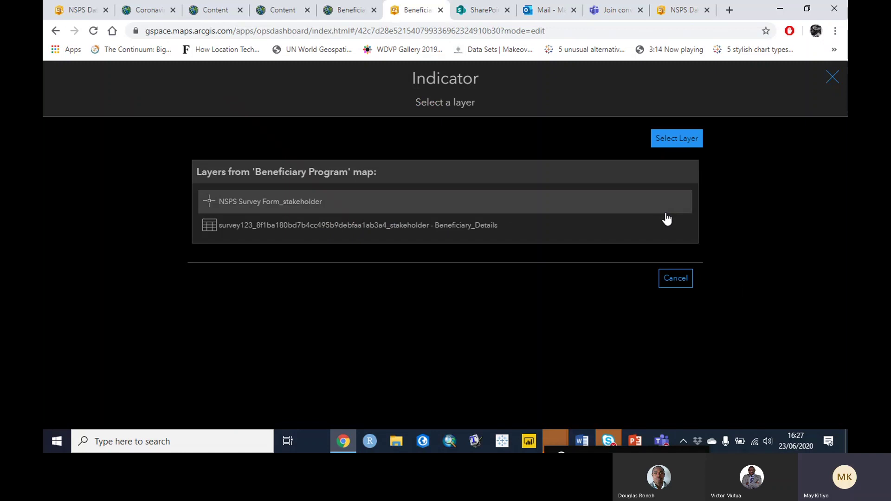
left_click(279, 225)
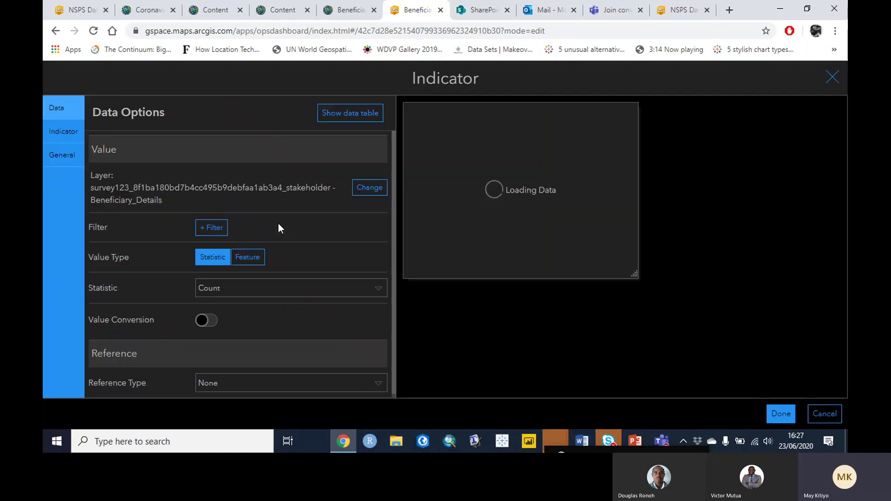
- Filter the new indicator's data to records where Gender is equal to Female and open its indicator options
left_click(212, 227)
left_click(151, 249)
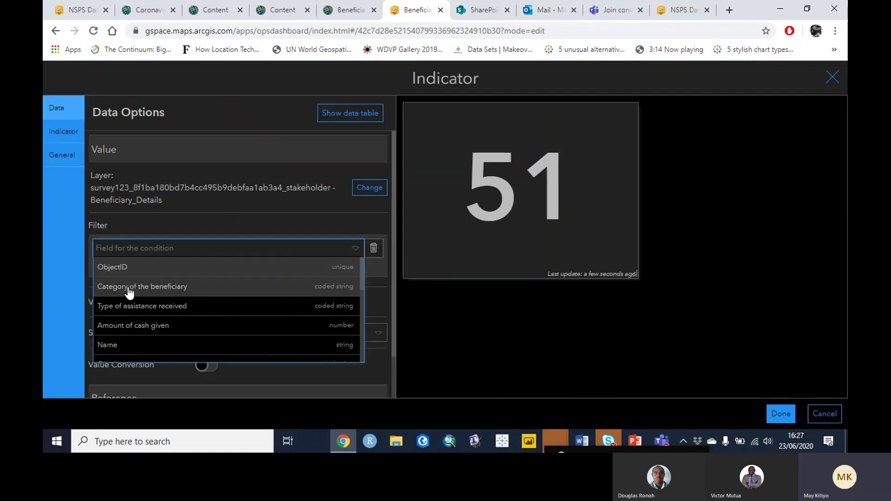
type("ge")
left_click(117, 270)
left_click(156, 306)
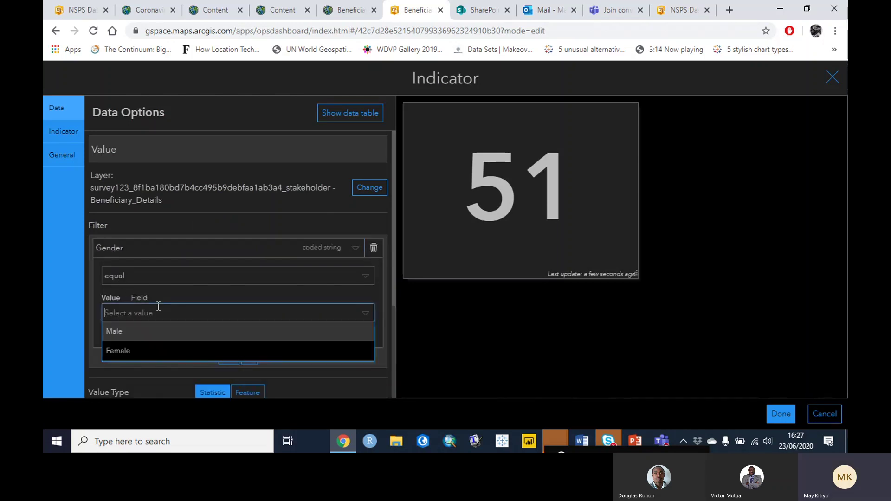
left_click(141, 350)
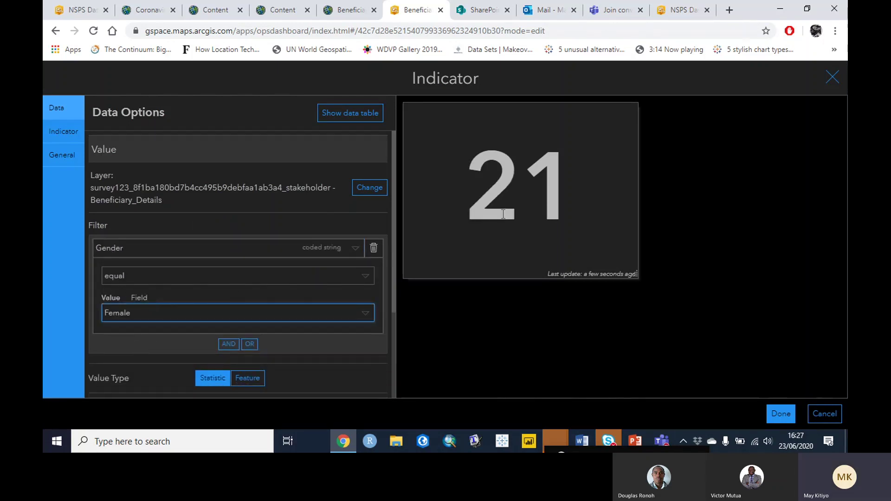
left_click_drag(490, 191, 528, 188)
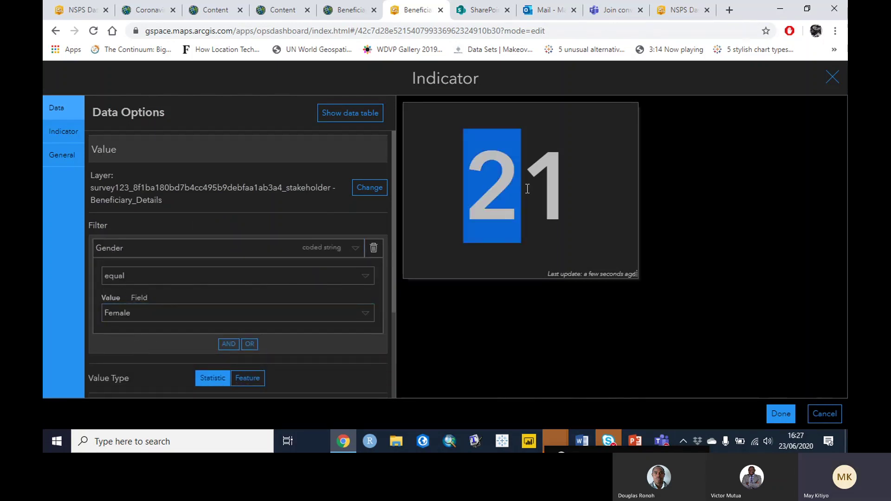
left_click(53, 138)
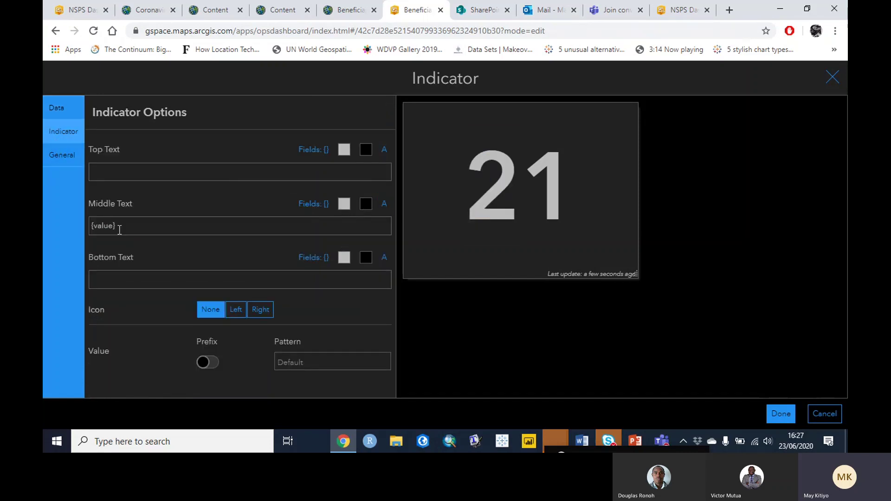
- Try "female" as the indicator's bottom text and start a top text, and clear both texts again
left_click(120, 282)
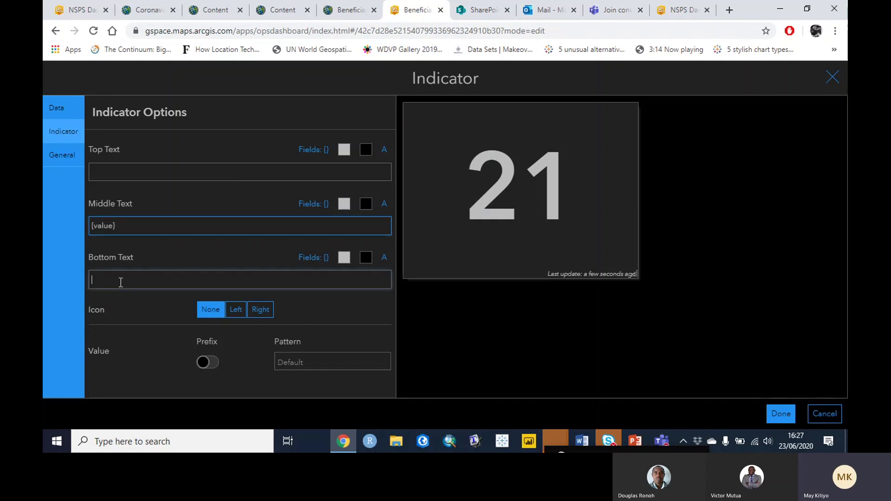
type("hhhhh")
key("BackSpace")
key("BackSpace")
key("BackSpace")
key("BackSpace")
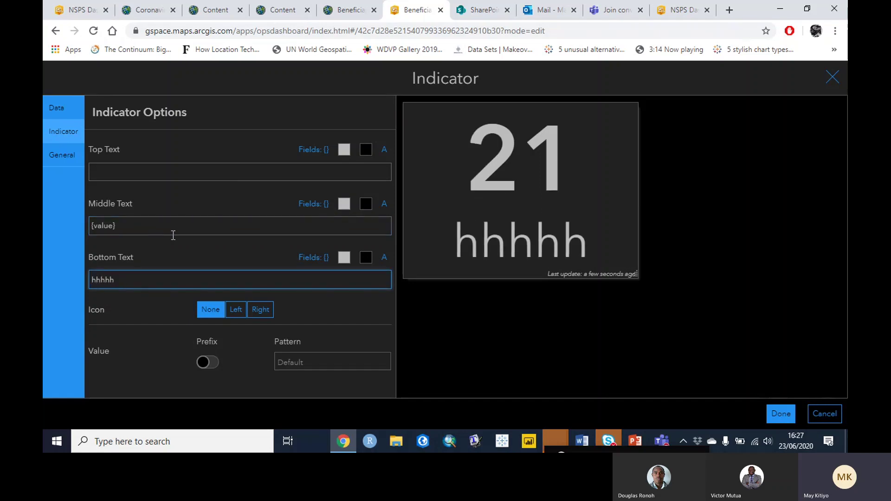
key("BackSpace")
type("female")
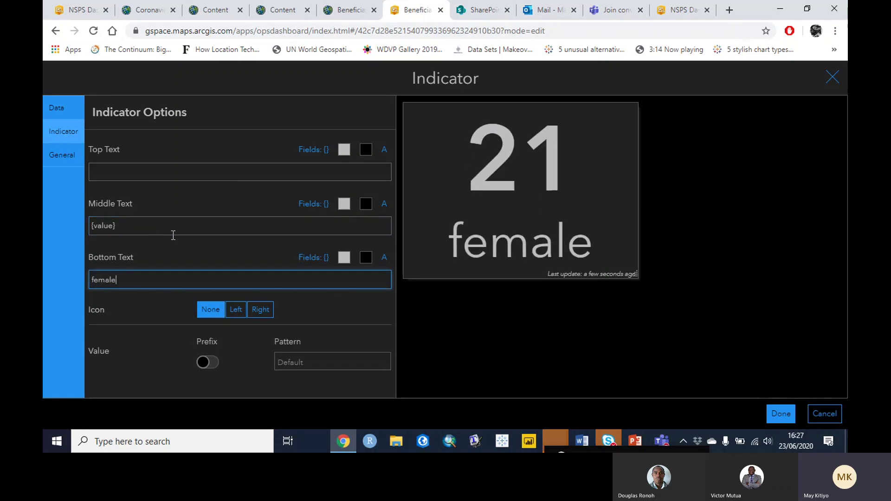
left_click(173, 169)
type("totla")
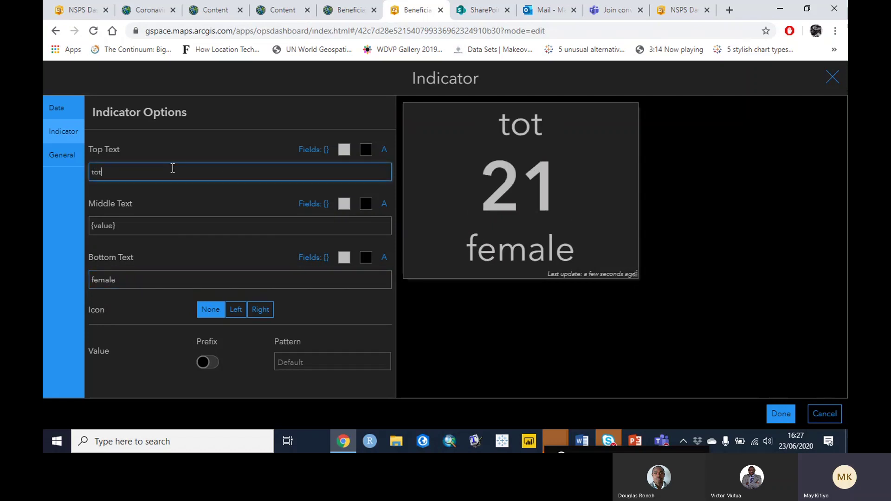
key("BackSpace")
key("BackSpace")
key("BackSpace")
key("BackSpace")
key("BackSpace")
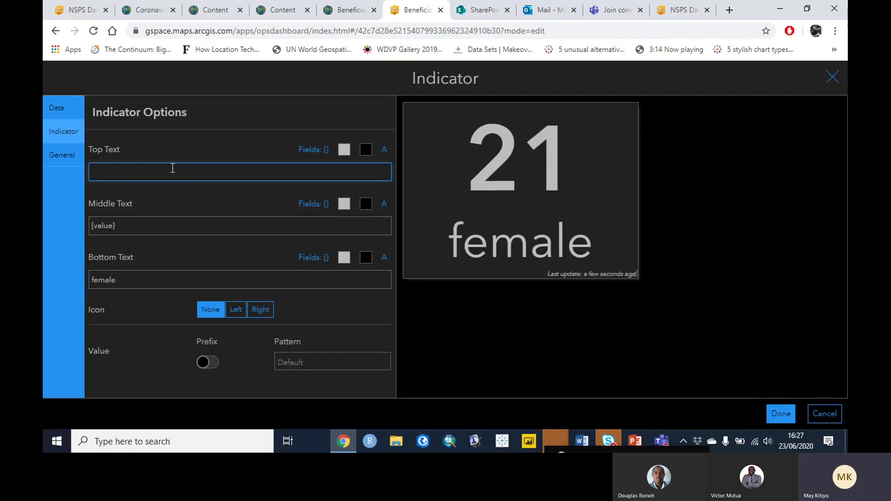
left_click_drag(129, 275, 62, 281)
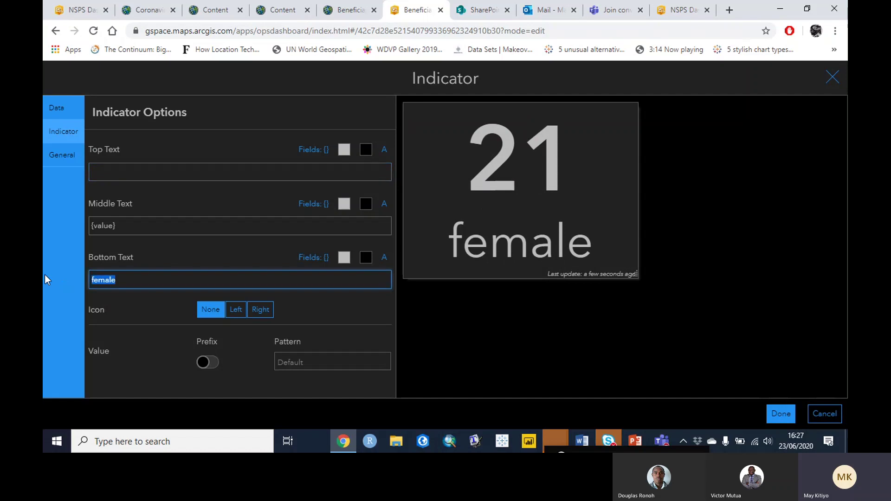
key("BackSpace")
- Set the new indicator's middle text to white and name the indicator "Female sum"
left_click(344, 203)
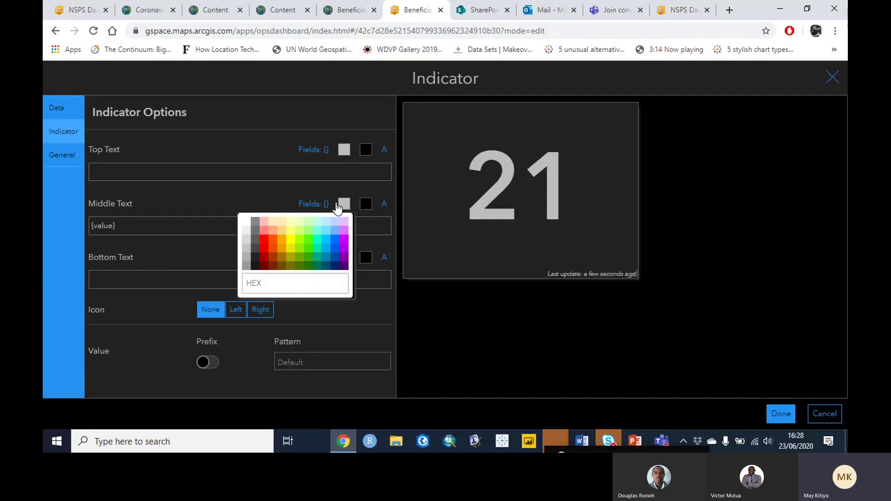
left_click(246, 222)
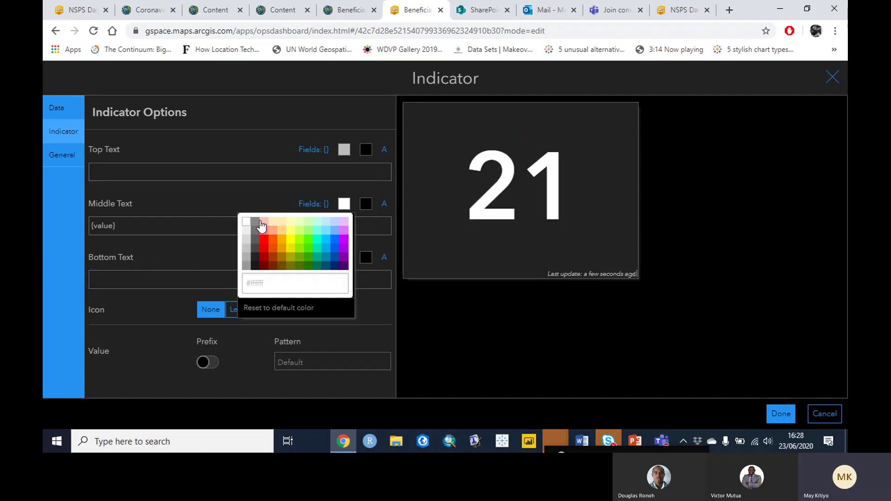
left_click(54, 158)
left_click_drag(257, 146, 132, 150)
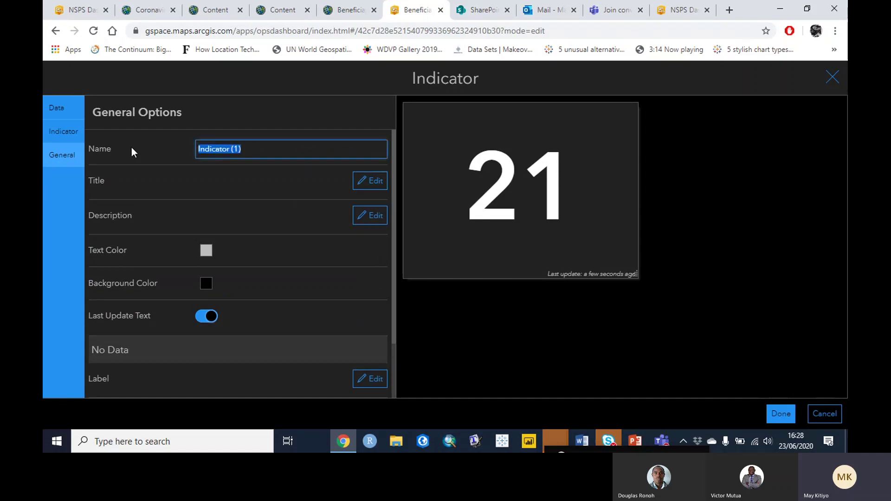
type("Female sum")
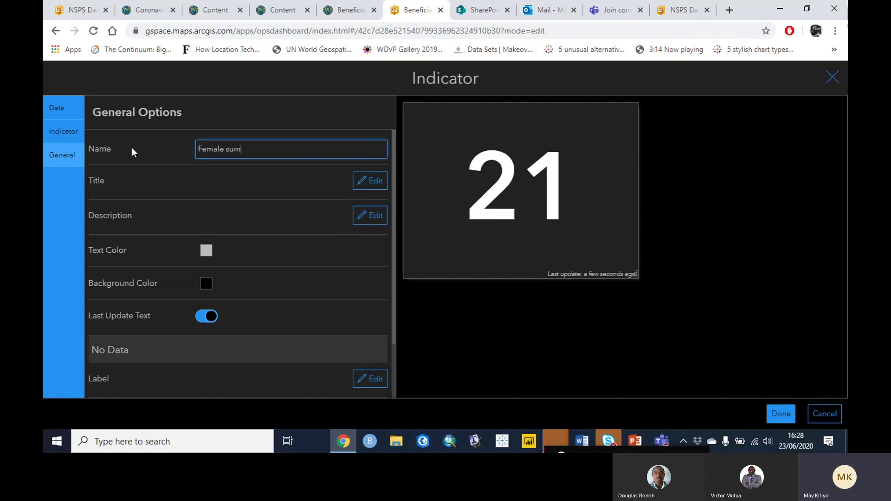
left_click(370, 180)
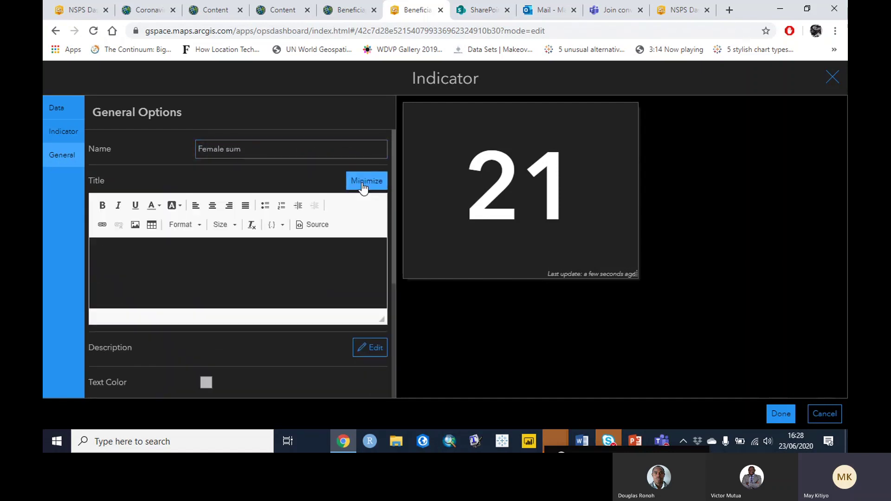
left_click(136, 264)
type("Num")
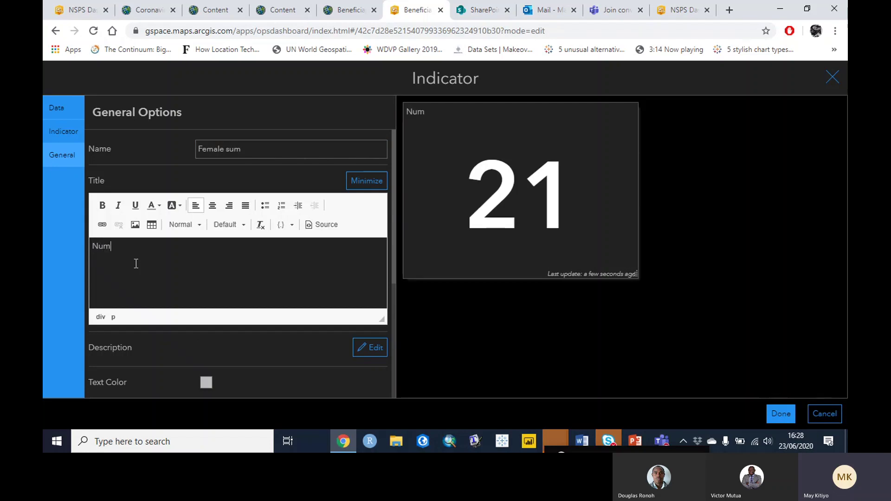
key("BackSpace")
key("BackSpace")
key("BackSpace")
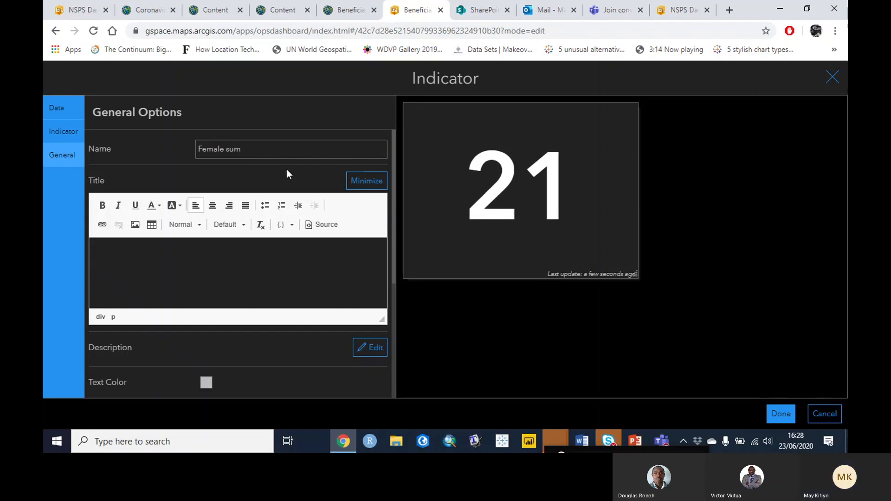
- Give the new indicator the description "Female beneficiaries"
left_click_drag(395, 146, 389, 252)
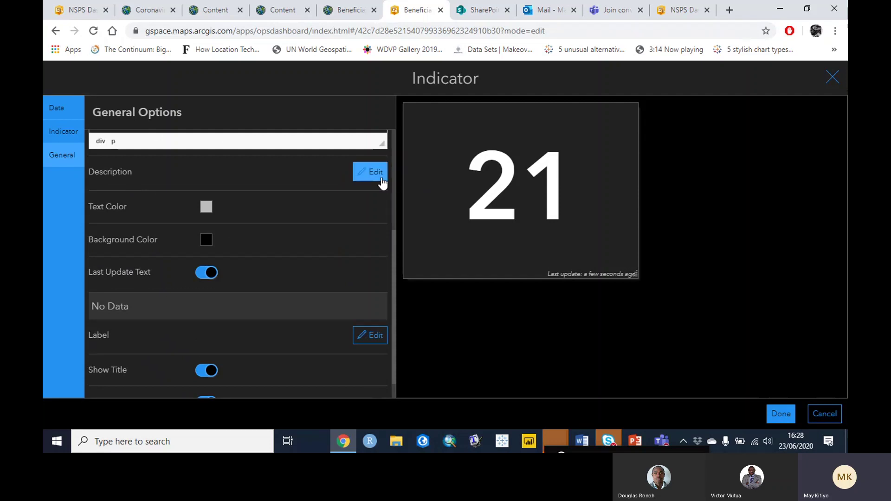
left_click(370, 172)
type("Female B")
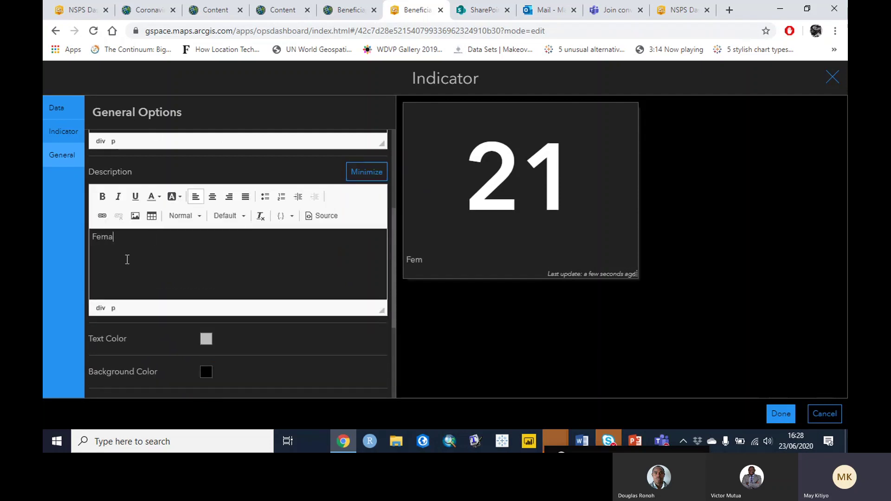
key("BackSpace")
type("beneficiar")
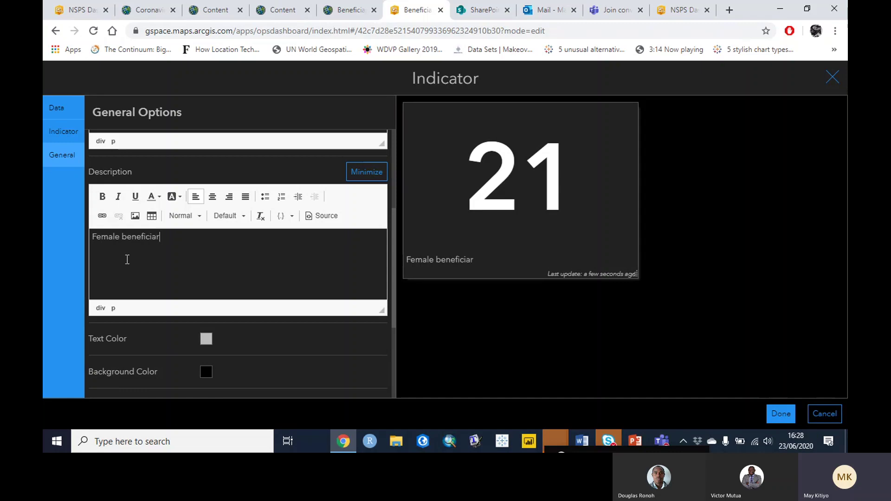
type("ies")
- Set the new indicator's general text color to white and place it on the dashboard
left_click(206, 342)
left_click(205, 314)
left_click(264, 224)
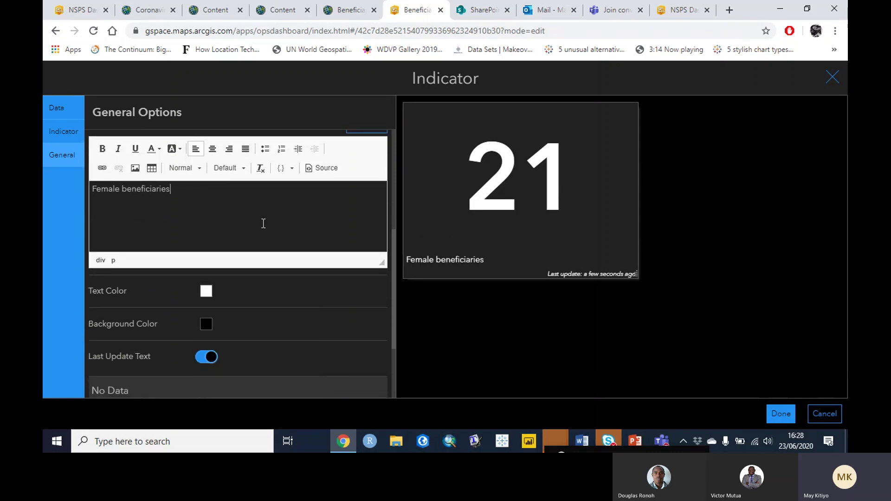
left_click(775, 413)
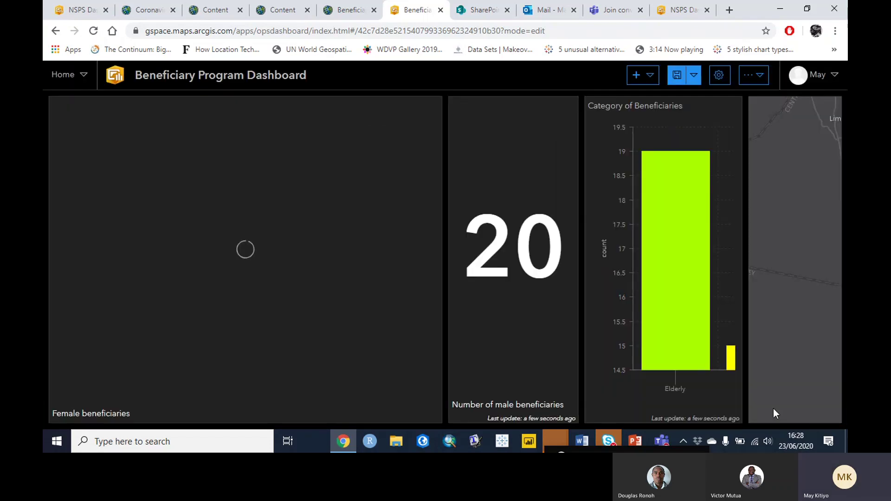
- Dock the Category of Beneficiaries chart beneath the female beneficiaries indicator
mouse_move(662, 441)
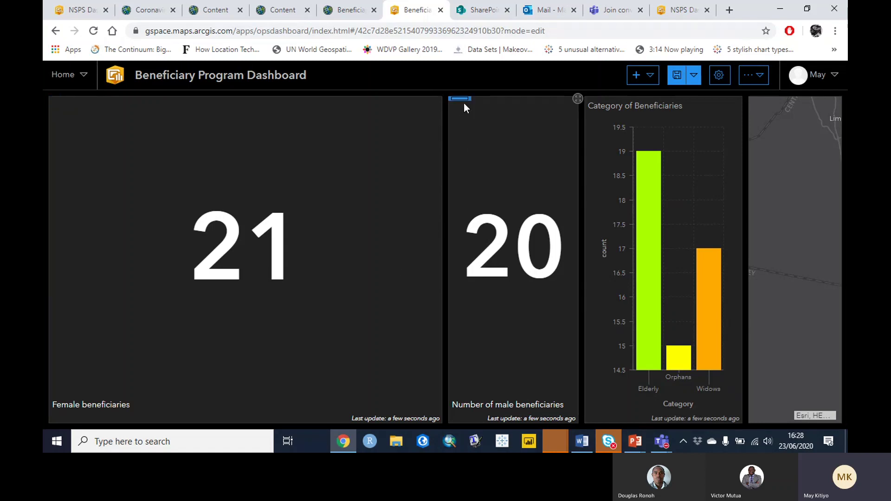
mouse_move(463, 103)
left_click_drag(460, 103, 418, 254)
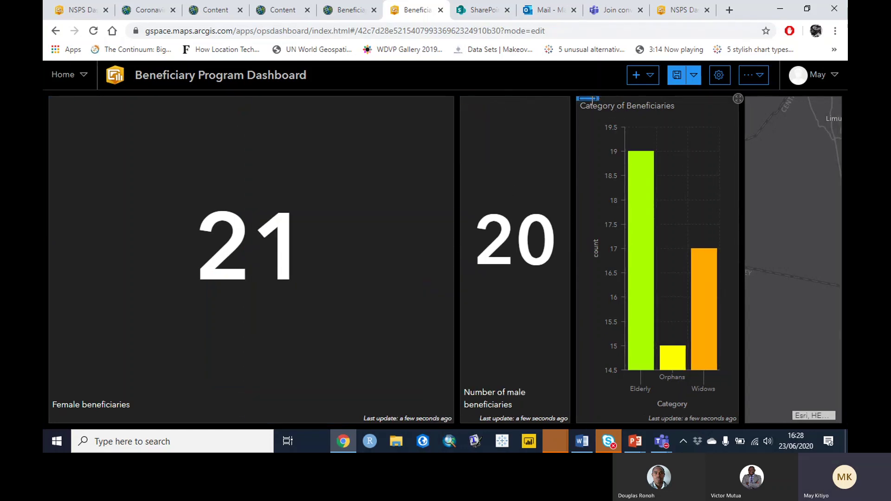
mouse_move(588, 103)
left_click_drag(588, 103, 248, 404)
- Dock the male beneficiaries indicator beside the female one above the chart, and widen the map to fill more than half of the dashboard
mouse_move(585, 101)
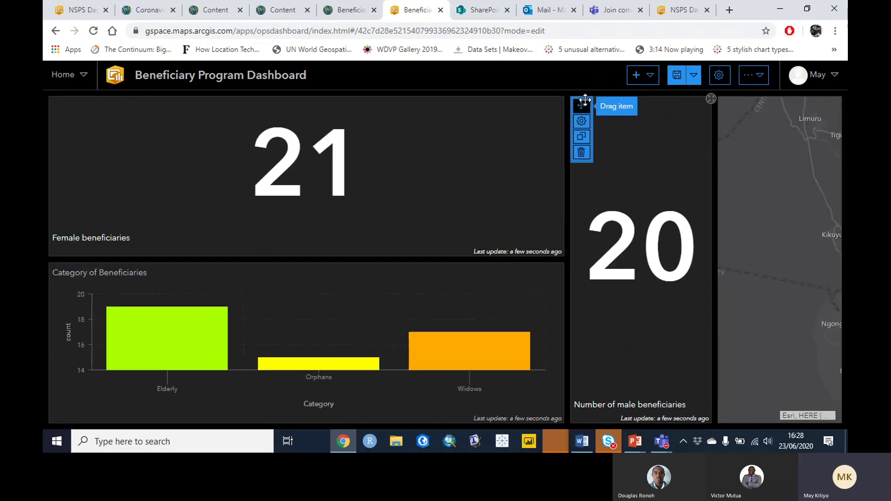
left_click_drag(585, 101, 546, 175)
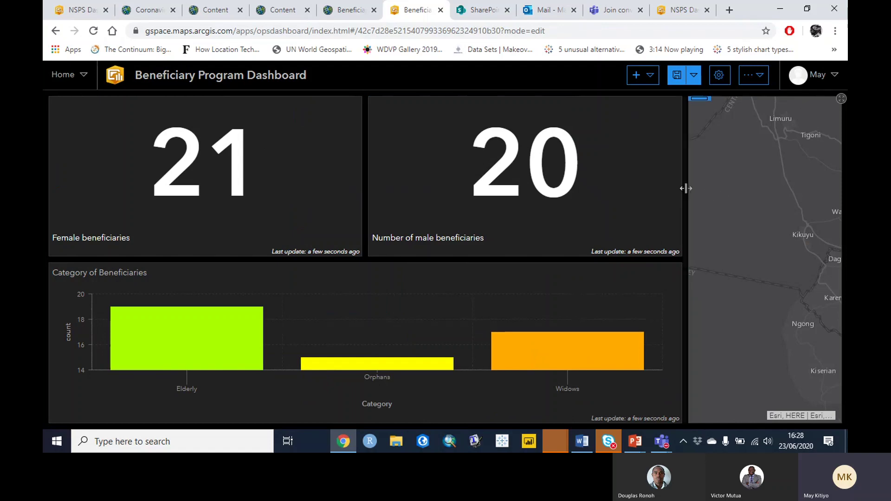
left_click_drag(686, 188, 320, 195)
left_click_drag(731, 201, 673, 201)
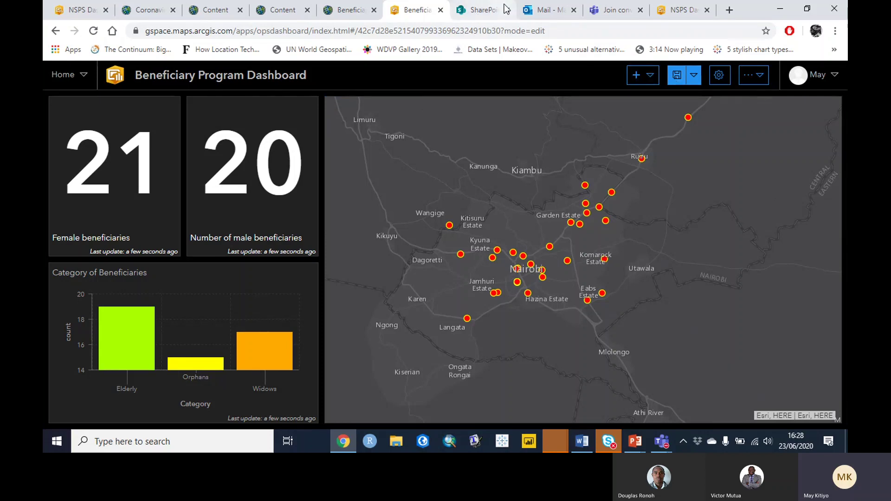
- Look through the columns of the Beneficiary Details table in the Beneficiary Program web map and return to the dashboard
left_click(349, 10)
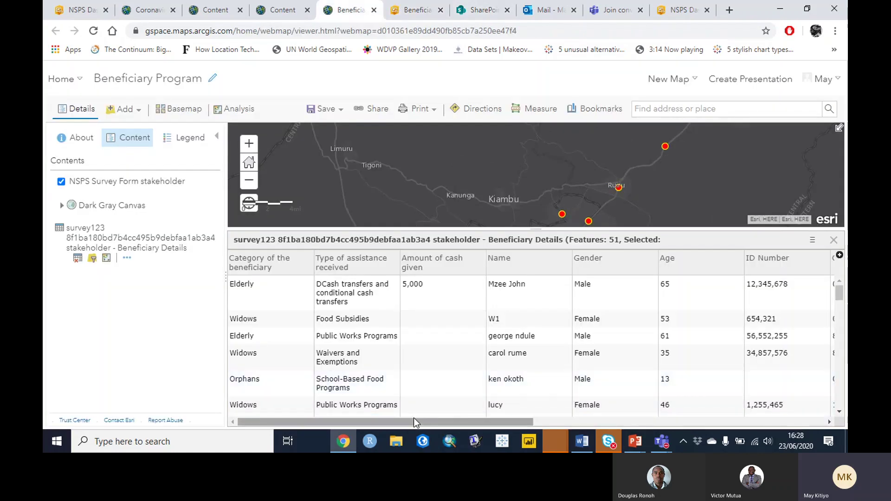
left_click_drag(414, 419, 506, 422)
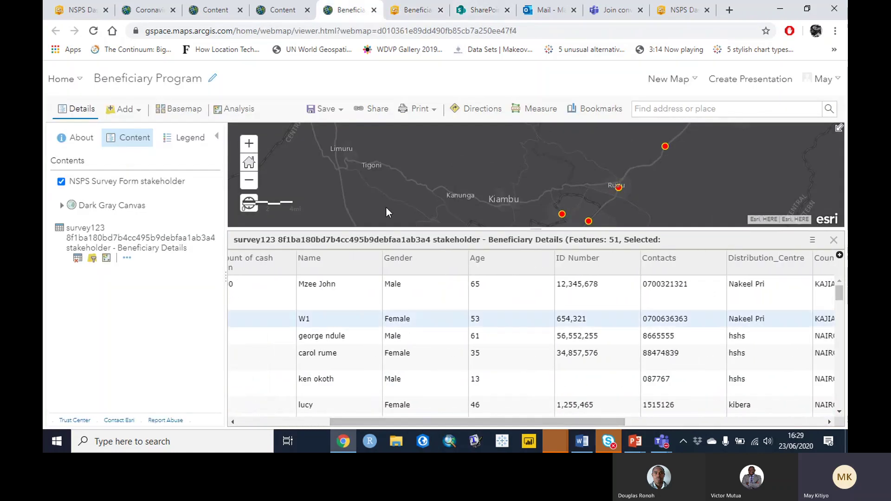
left_click(414, 10)
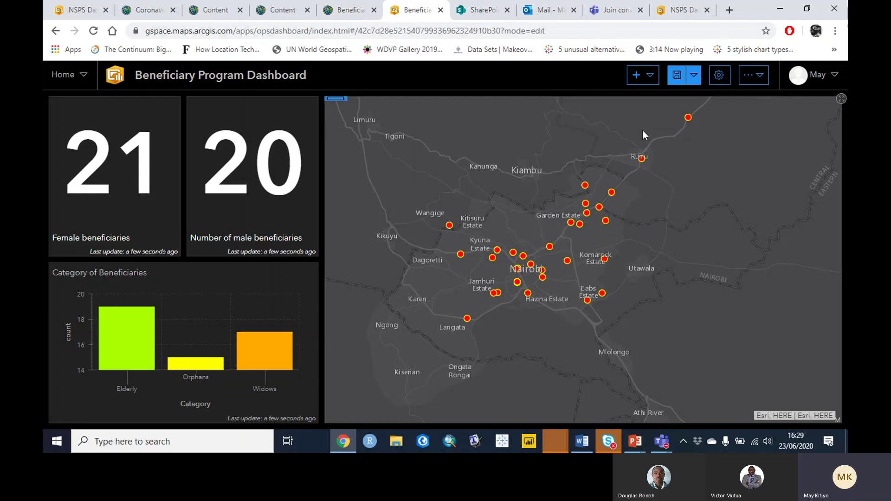
- Add a pie chart based on the Beneficiary_Details layer with Gender as its category field, and inspect the resulting slices
left_click(644, 75)
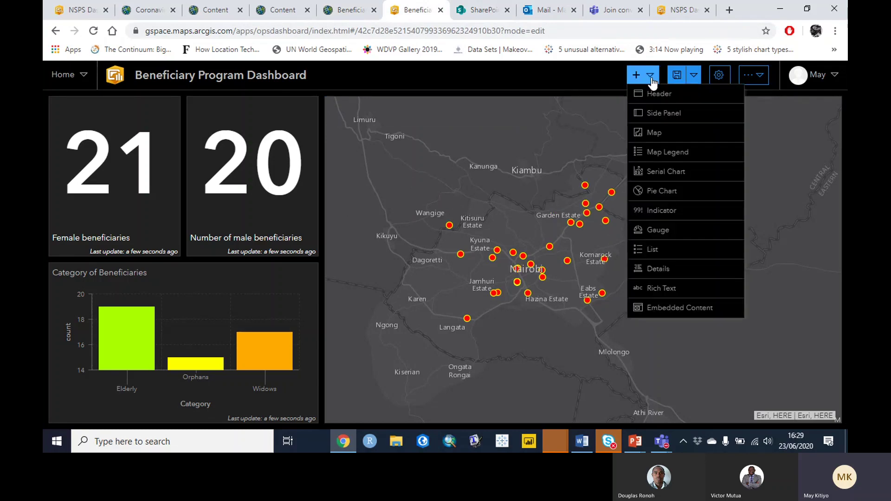
left_click(680, 230)
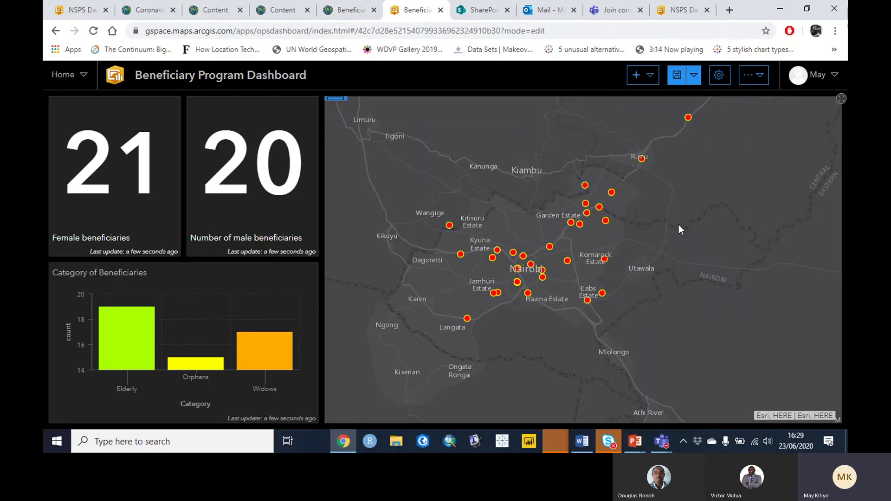
left_click(640, 75)
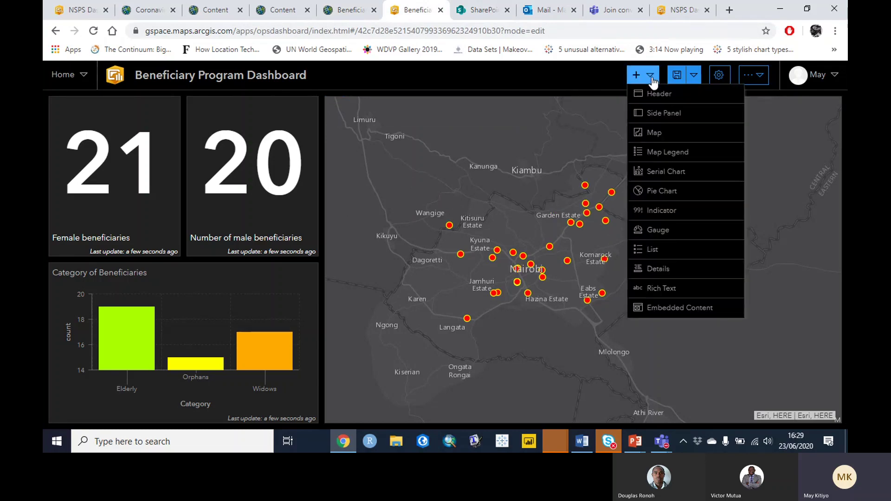
left_click(675, 191)
left_click(247, 231)
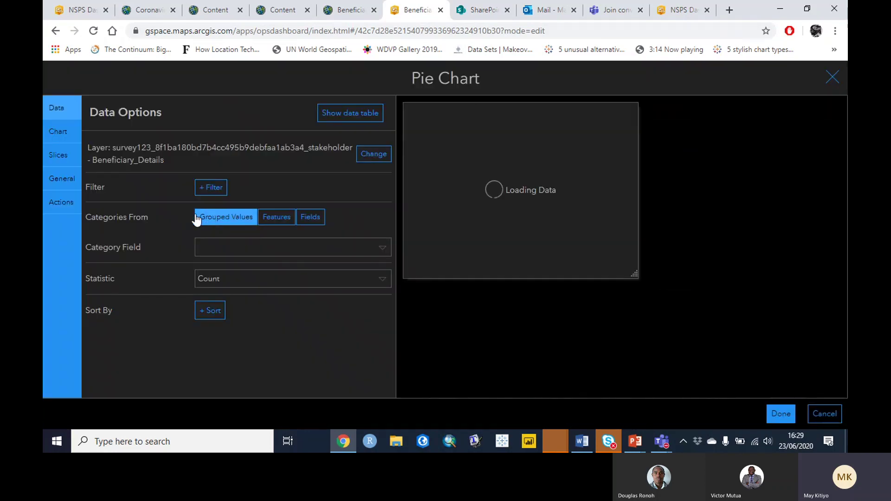
left_click(262, 247)
type("ge")
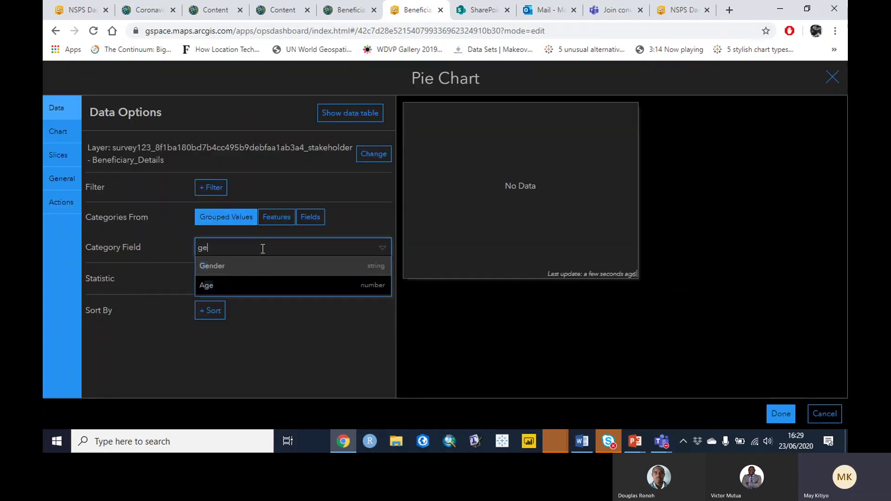
left_click(232, 263)
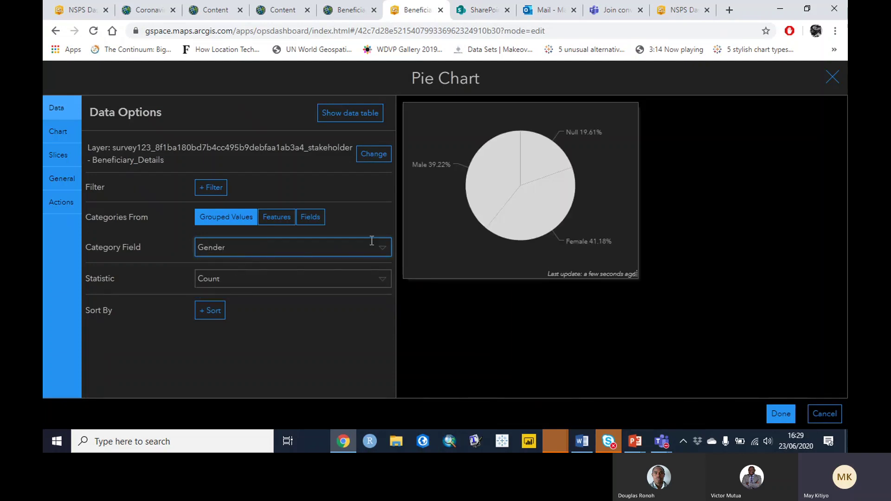
mouse_move(522, 218)
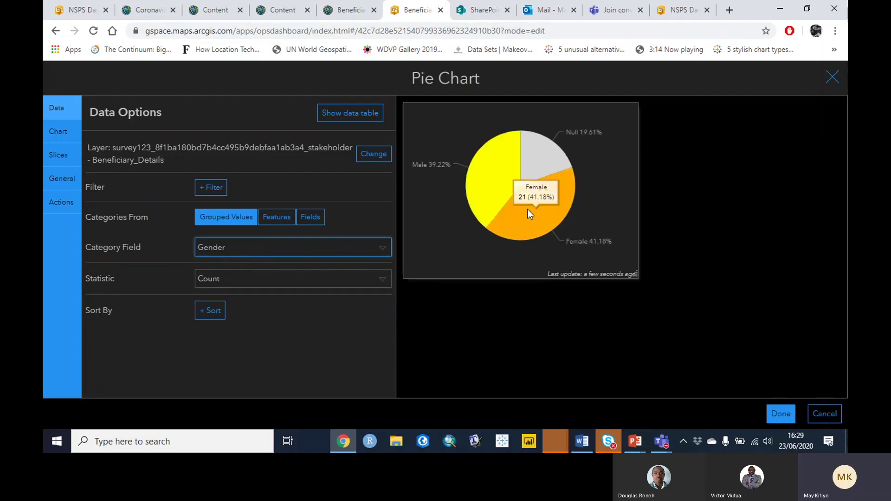
mouse_move(497, 171)
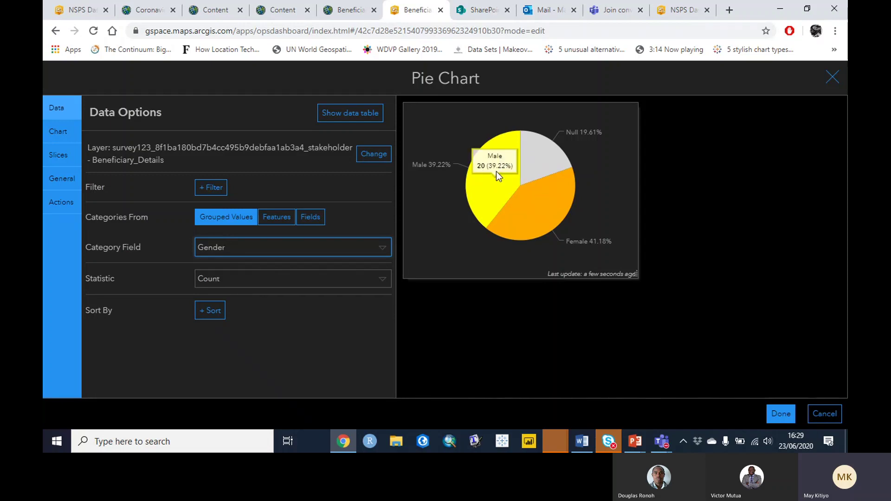
mouse_move(545, 160)
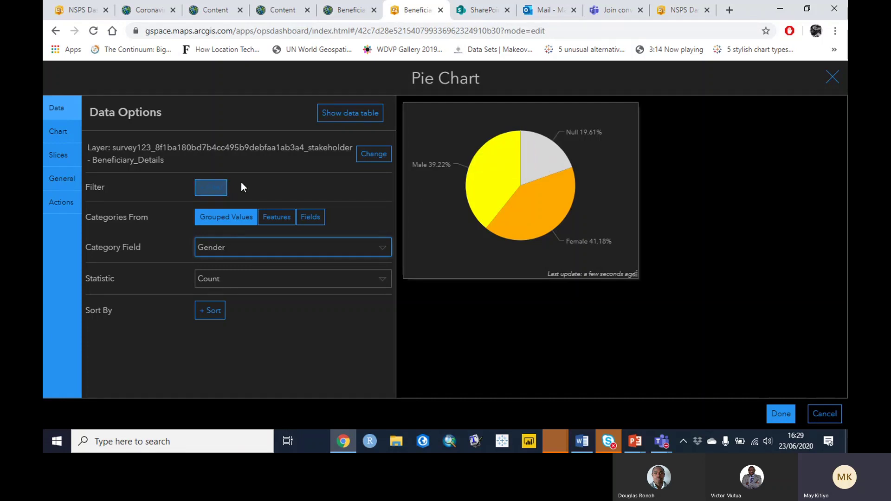
- Filter the pie chart's data to records where Gender is not null
left_click(209, 188)
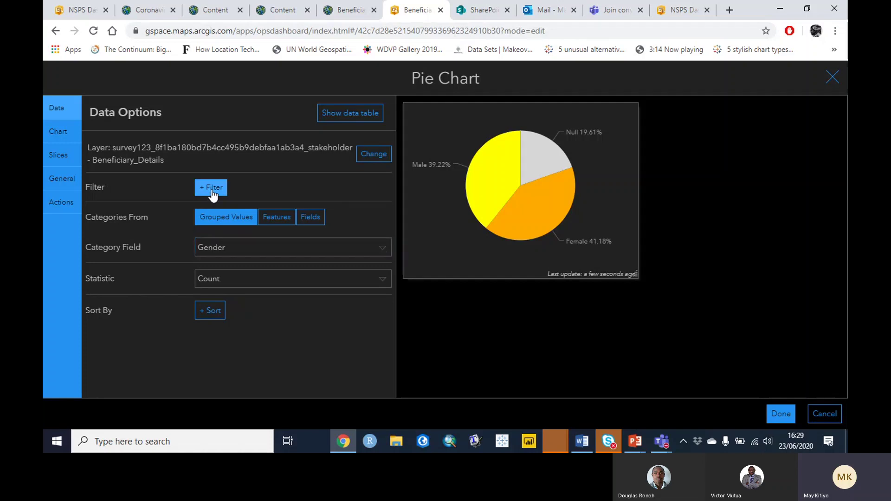
left_click(158, 208)
type("ge")
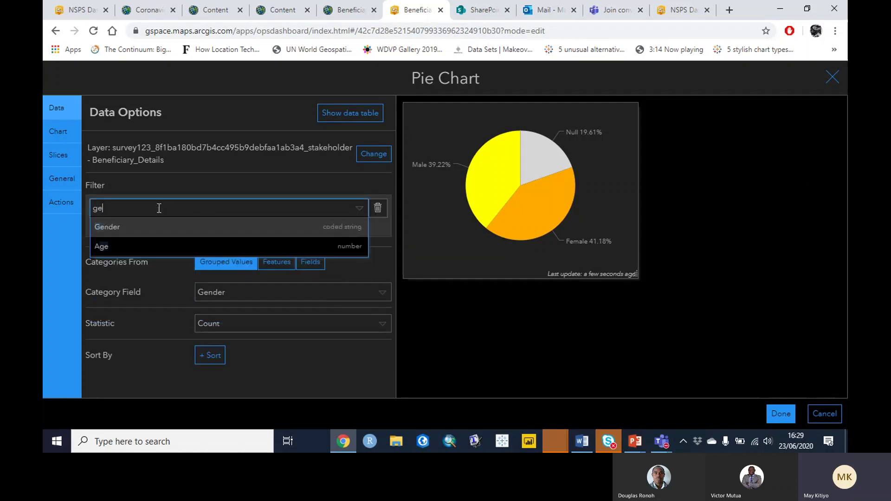
left_click(120, 227)
left_click(172, 286)
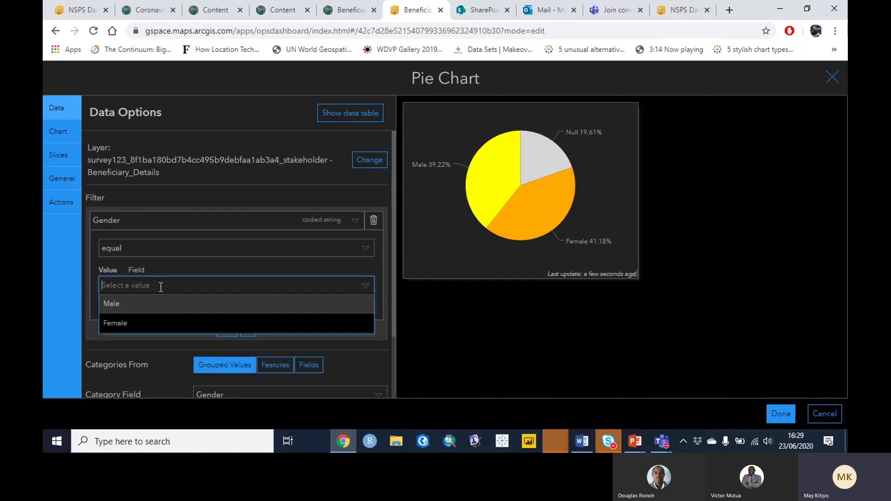
left_click(135, 250)
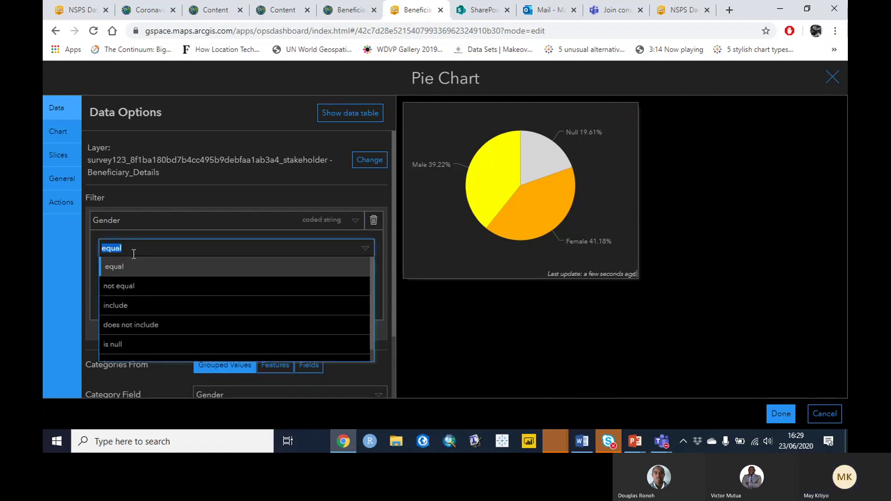
scroll(372, 291, "down", 2)
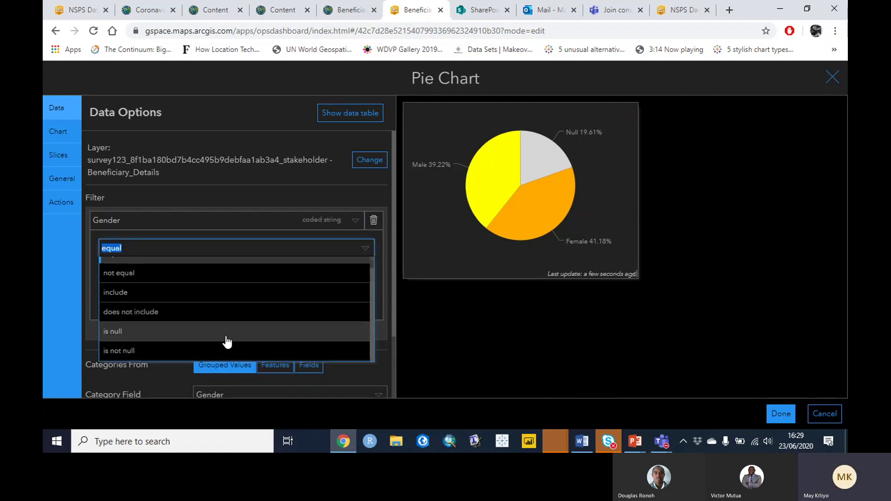
left_click(191, 347)
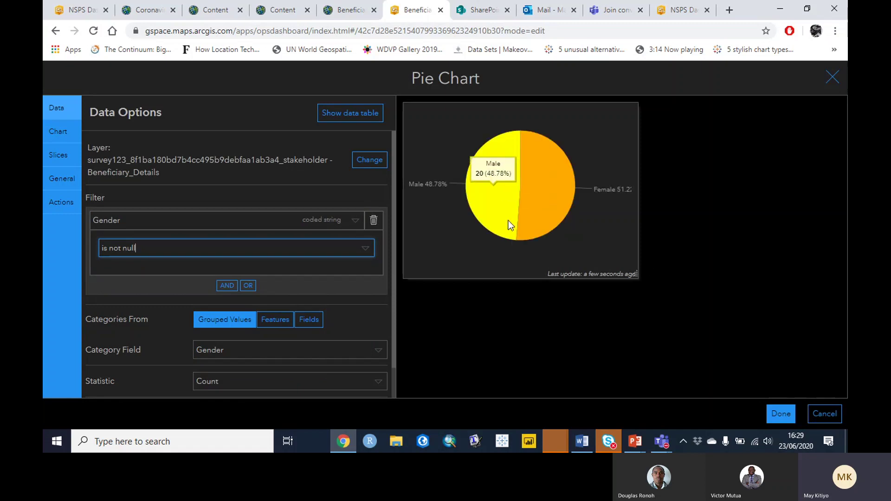
mouse_move(566, 190)
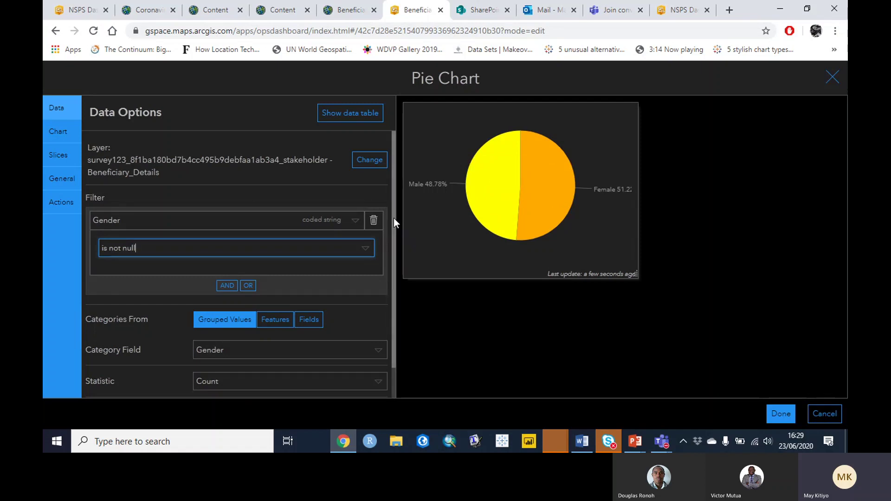
- Set the pie chart's text color to white, keeping the default font size and an inner radius of 0
scroll(394, 218, "down", 1)
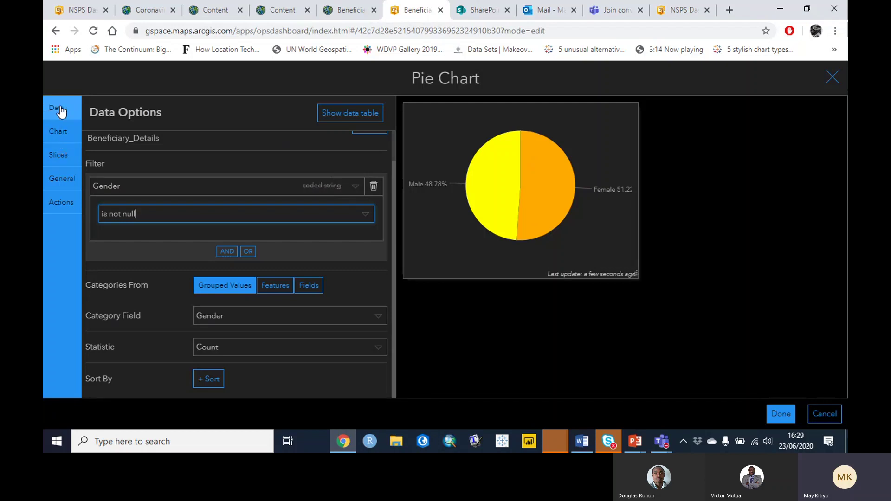
left_click(56, 135)
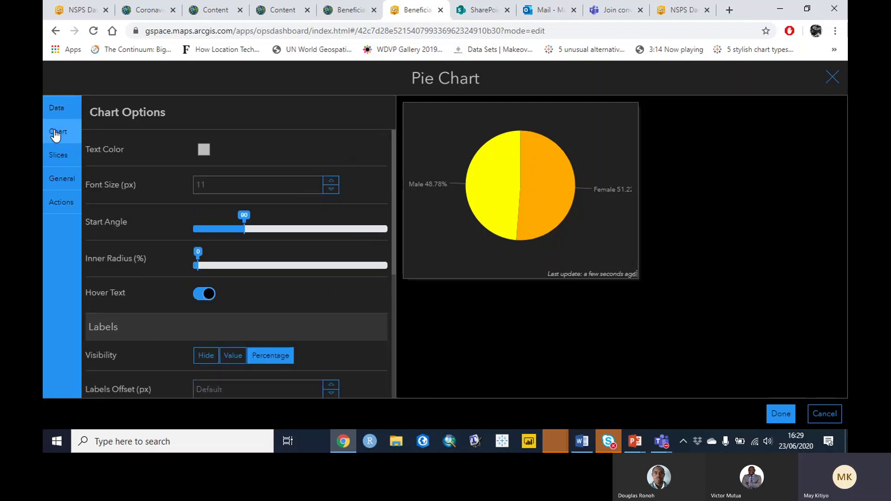
left_click(204, 155)
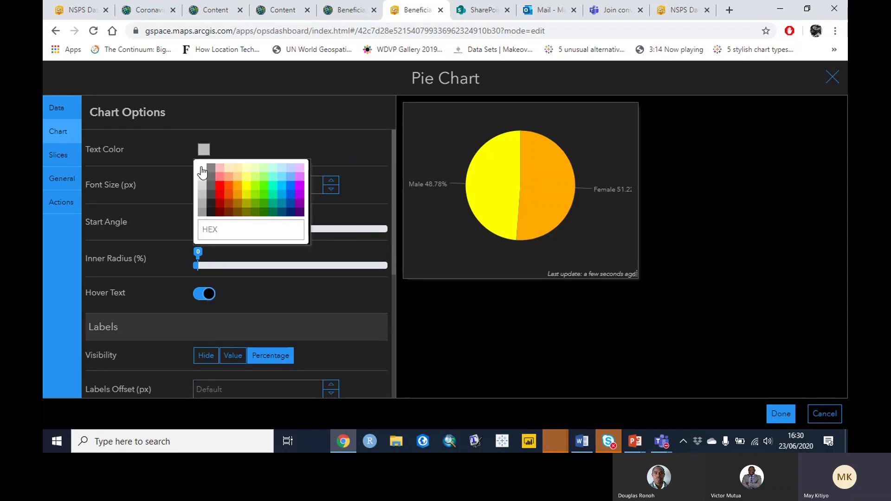
left_click(203, 171)
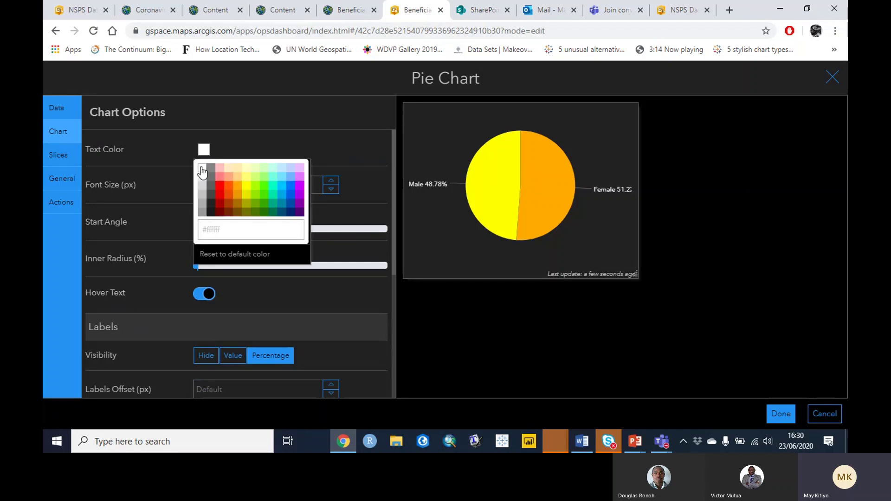
left_click(425, 215)
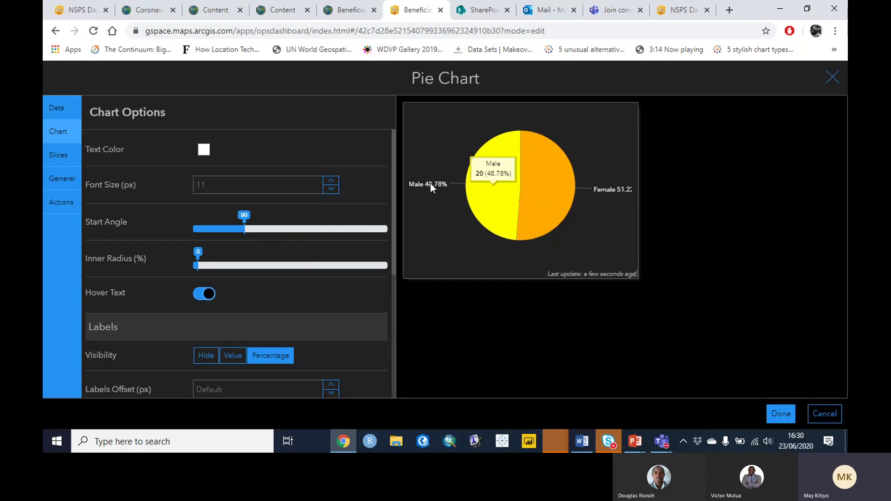
left_click(220, 188)
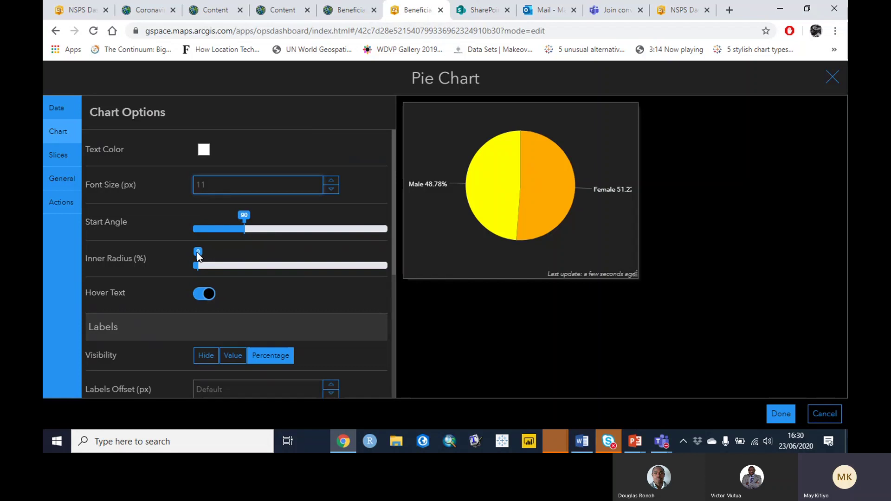
mouse_move(198, 255)
left_mouse_down()
mouse_move(332, 274)
mouse_move(254, 262)
mouse_move(195, 268)
left_mouse_up()
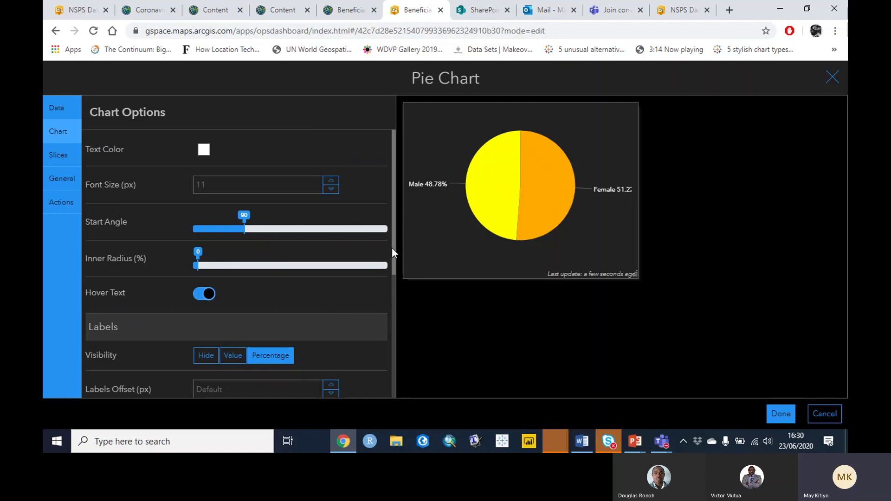
- Try value labels on the pie chart, hide its labels instead, and show a legend with percentages
left_click_drag(393, 248, 395, 344)
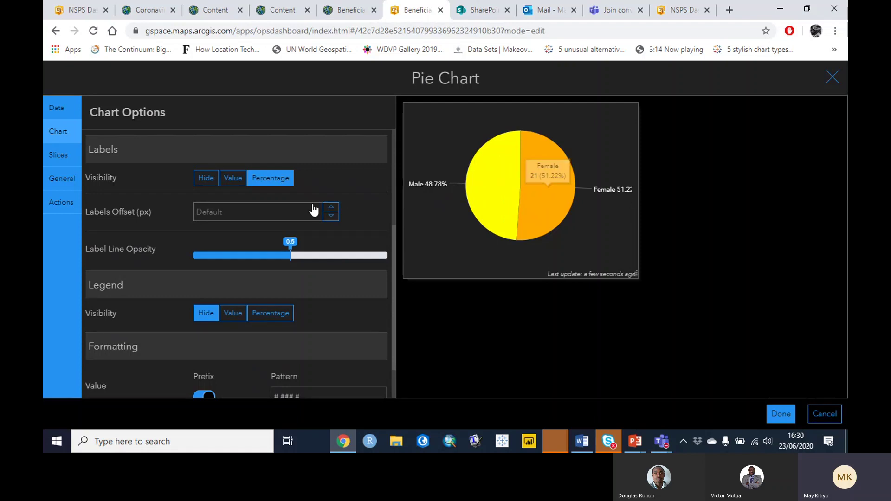
left_click(232, 179)
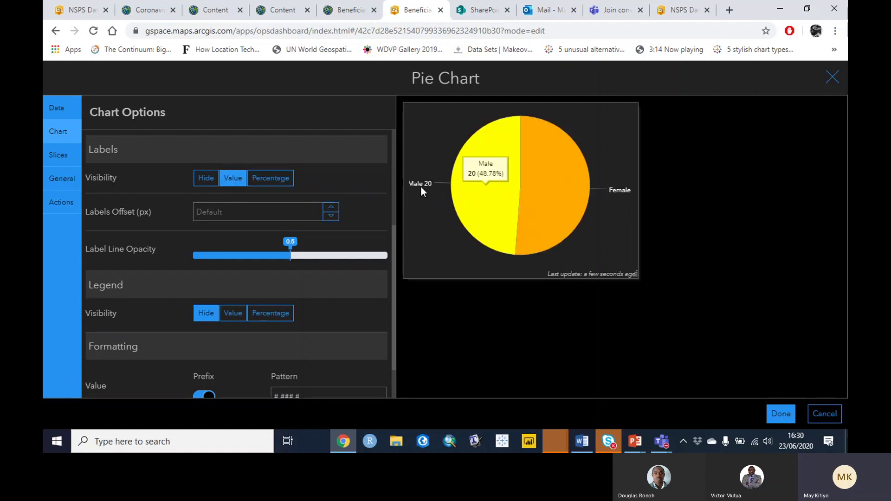
left_click(213, 179)
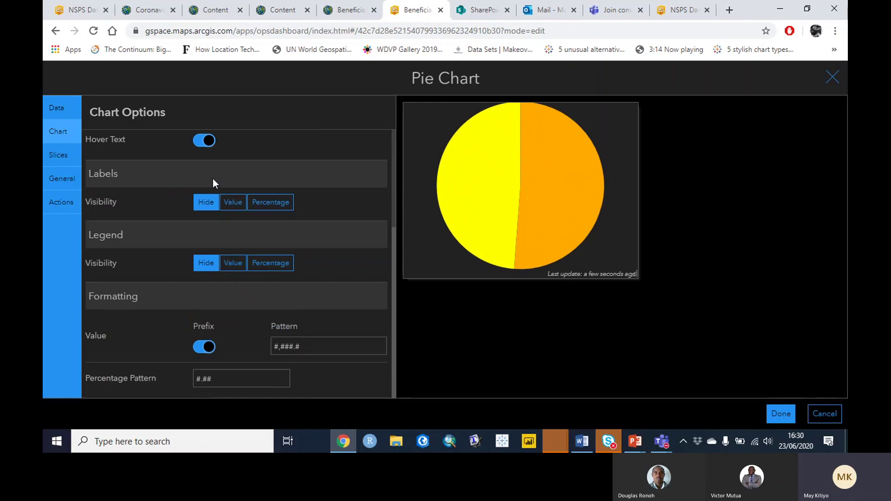
left_click(259, 268)
scroll(260, 273, "down", 1)
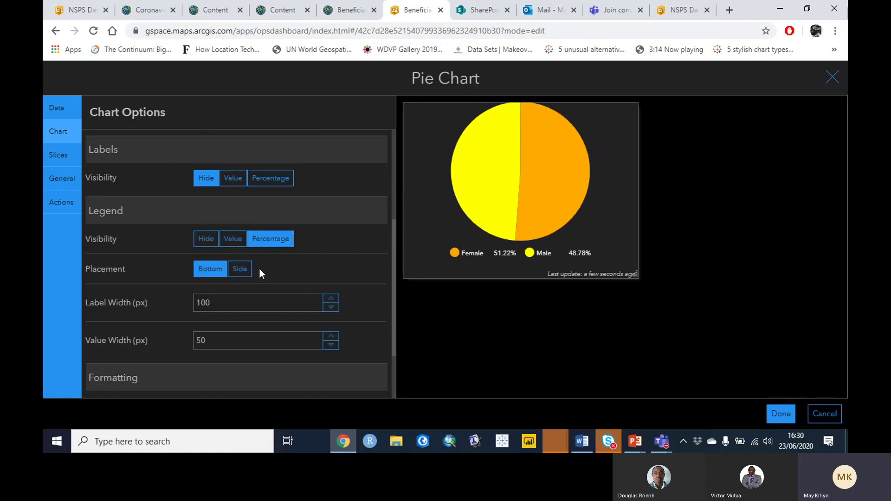
- Hide the pie chart's legend and show percentage labels on the slices instead
left_click(210, 239)
left_click(266, 204)
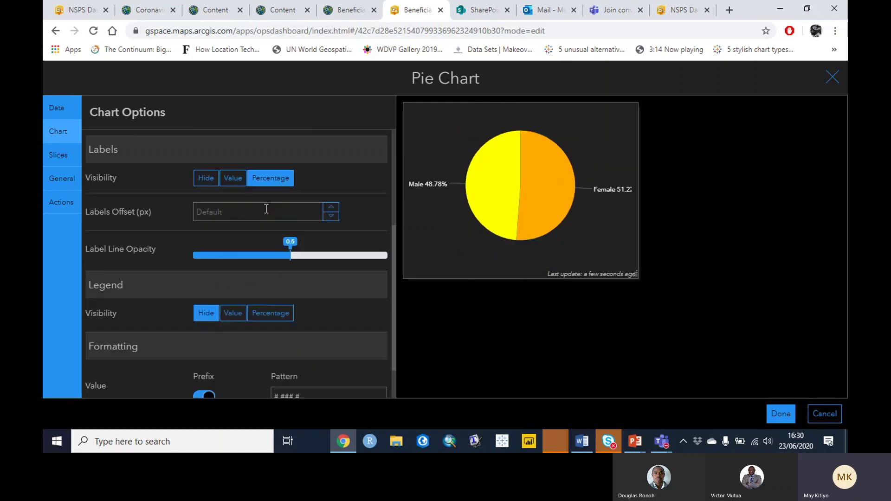
- Color the Female slice light red and the Male slice blue (#0070ff), keeping the default grouping and outline settings
left_click(61, 156)
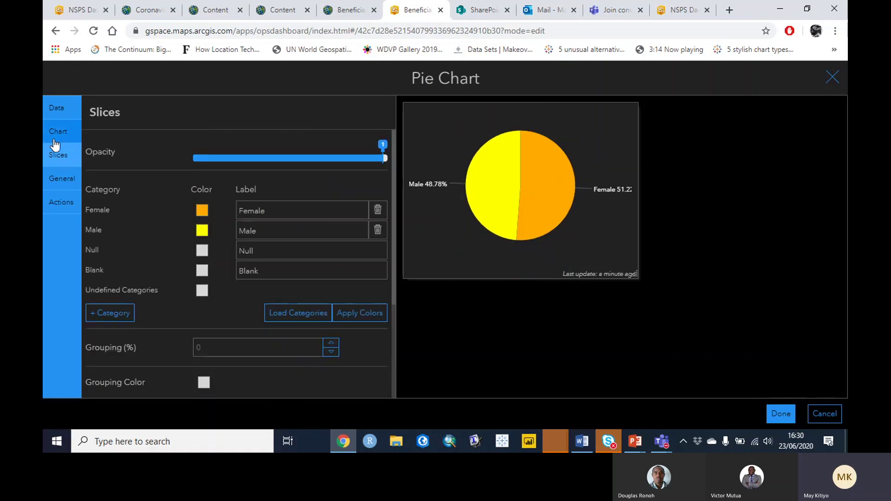
left_click(203, 211)
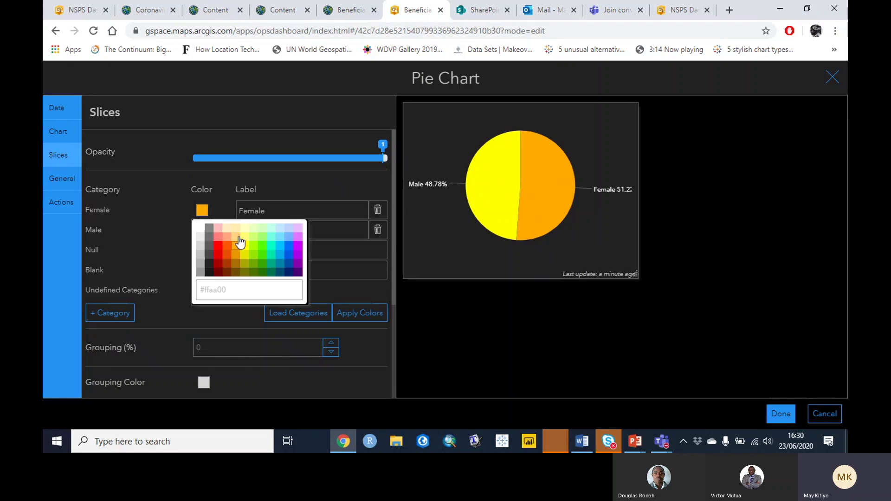
left_click(219, 236)
left_click(202, 230)
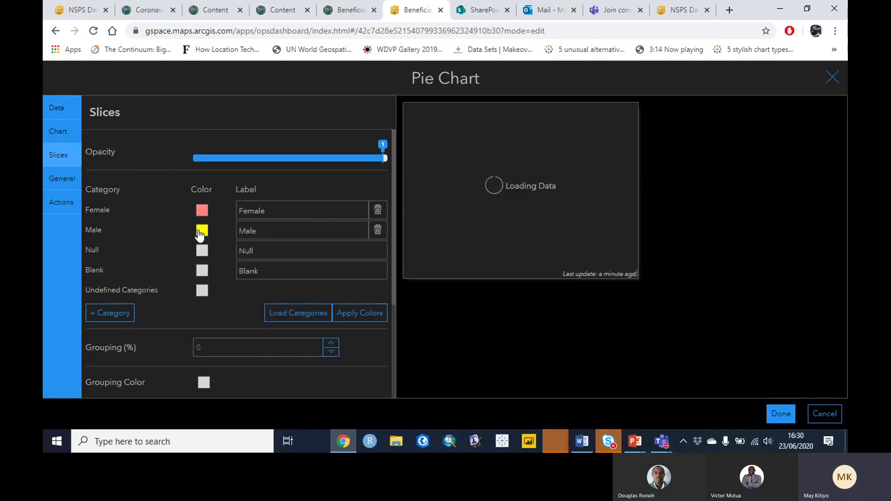
left_click(202, 229)
left_click(290, 266)
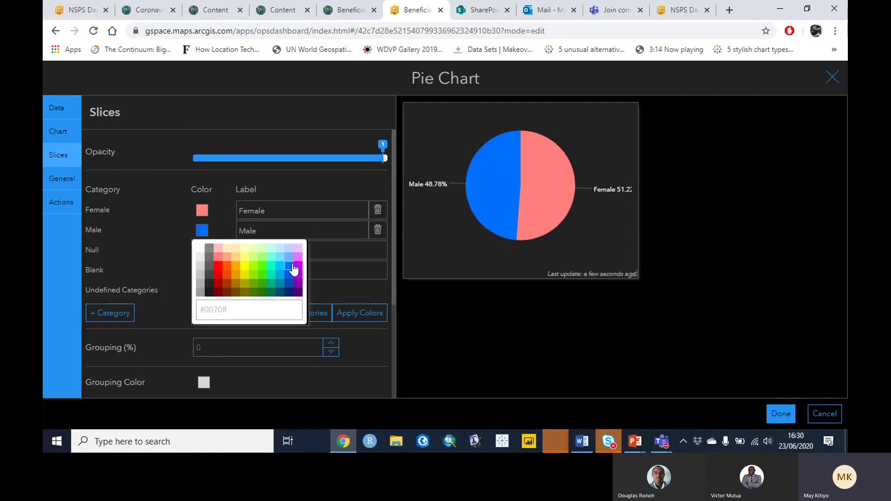
left_click(540, 328)
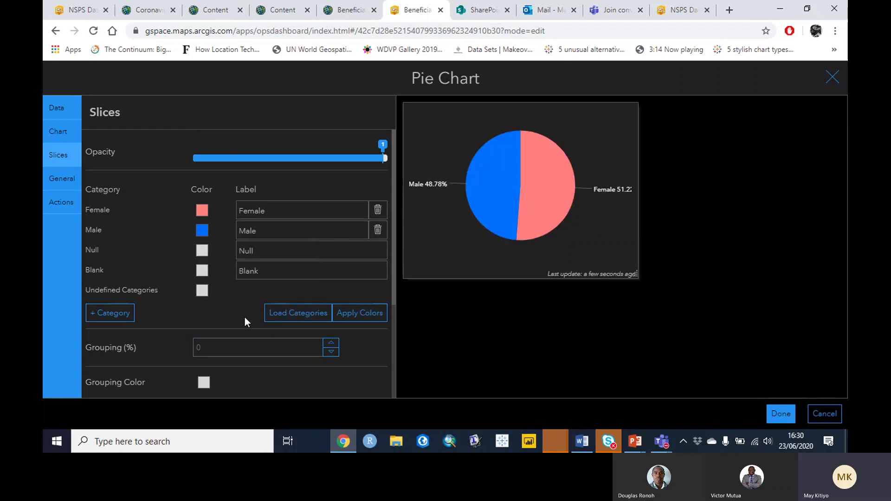
left_click_drag(395, 224, 397, 317)
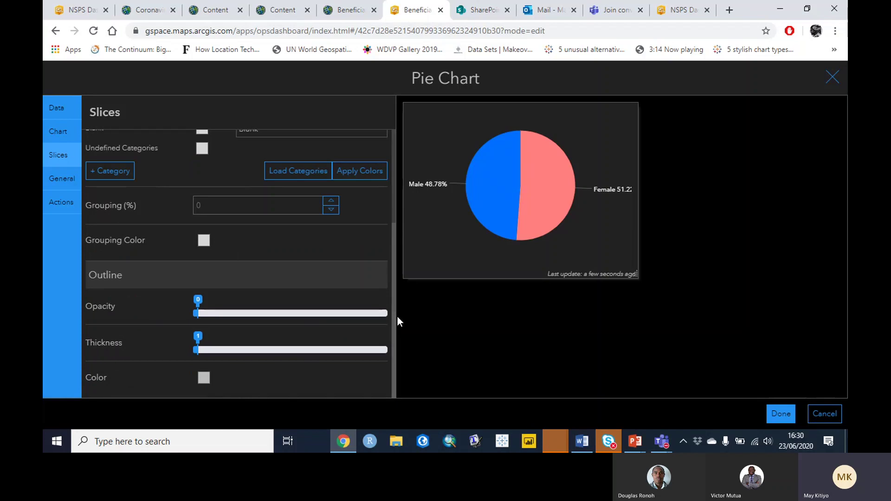
- Name the pie chart element Gender
left_click(62, 178)
left_click_drag(260, 149, 86, 138)
type("Gender")
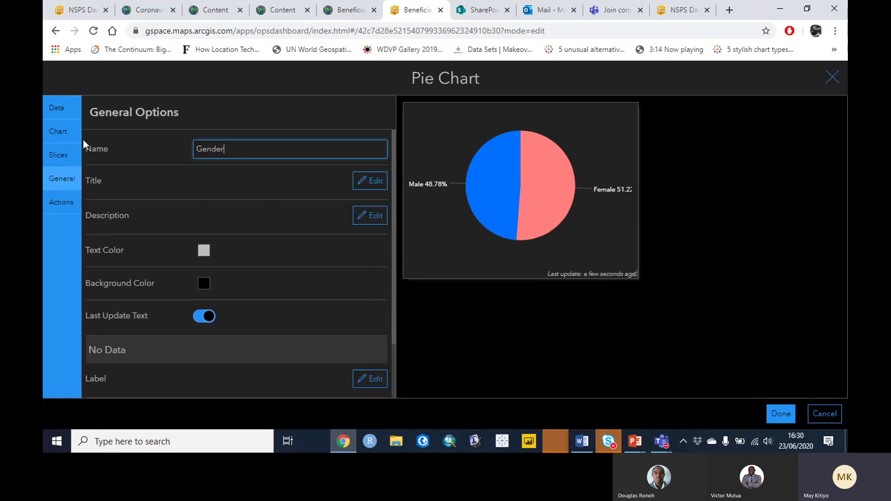
left_click(370, 181)
left_click(128, 268)
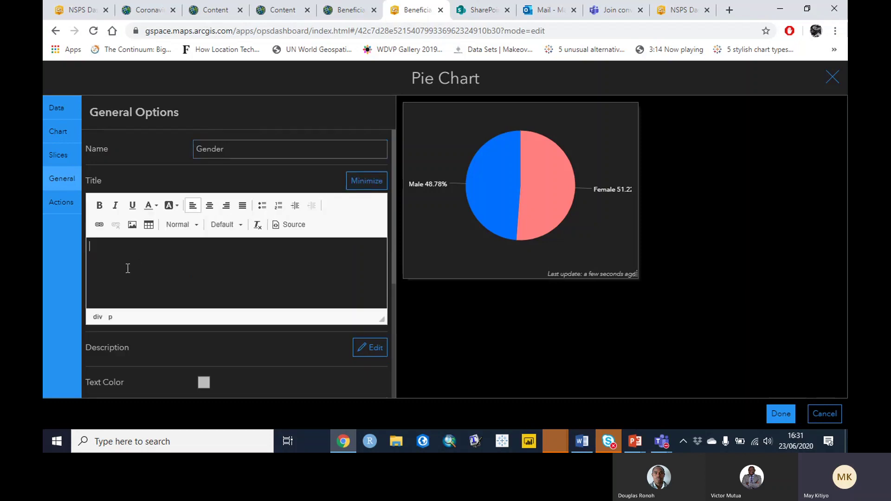
type("Gen")
key("BackSpace")
key("BackSpace")
key("BackSpace")
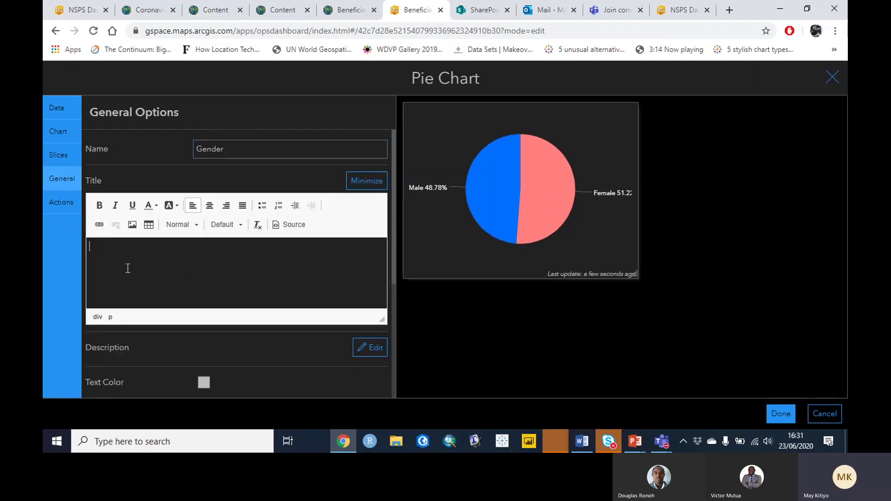
- Open the pie chart's description for editing
left_click_drag(397, 230, 394, 296)
left_click(375, 231)
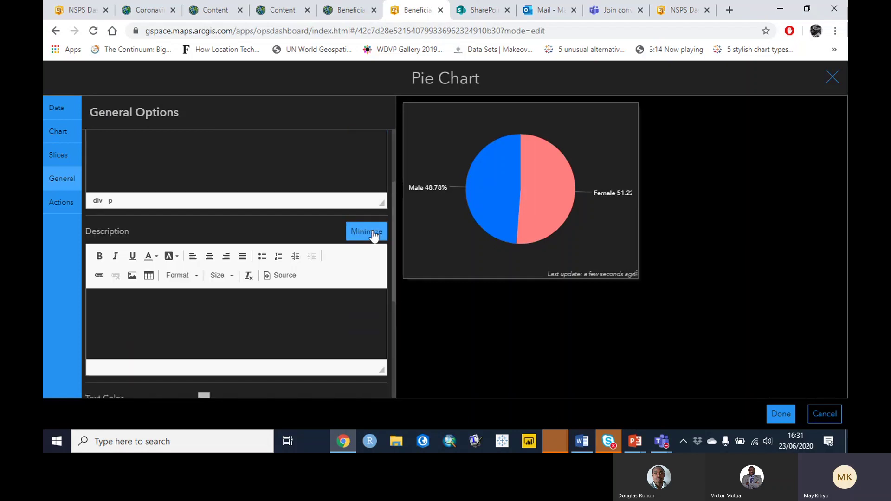
- Enter "Gender of Beneficiaries" as the pie chart's description
left_click(127, 321)
type("Gender")
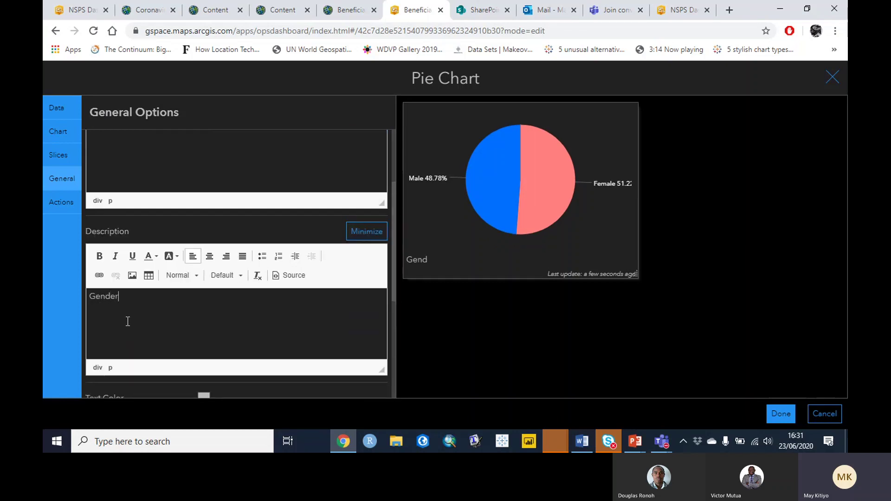
type(" of Benef")
key("BackSpace")
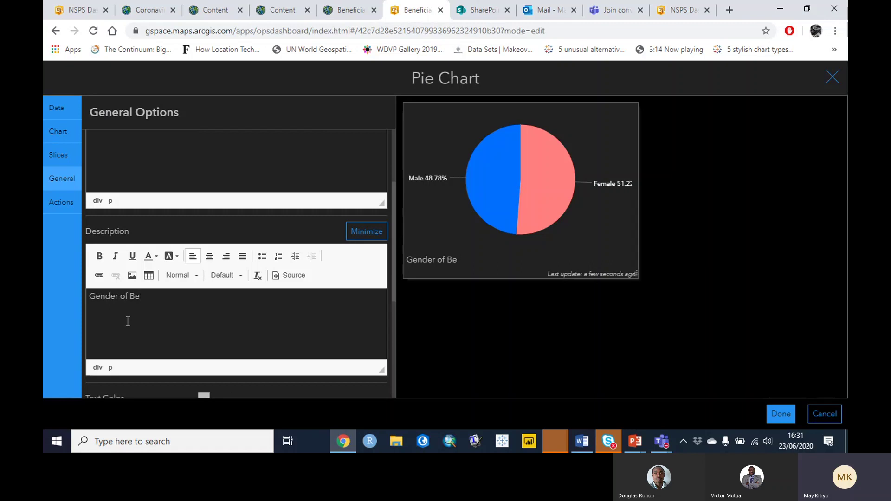
type("neficiaries")
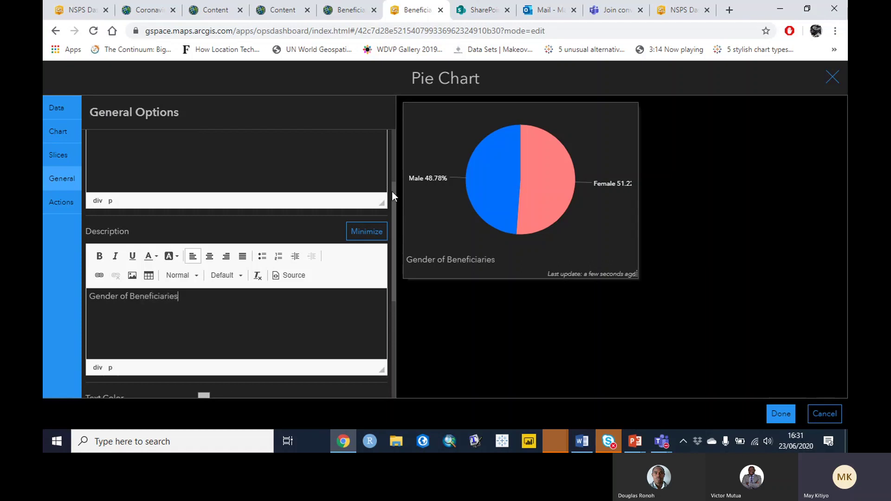
- Set the pie chart's text color to white and finish configuring the chart
scroll(392, 202, "down", 5)
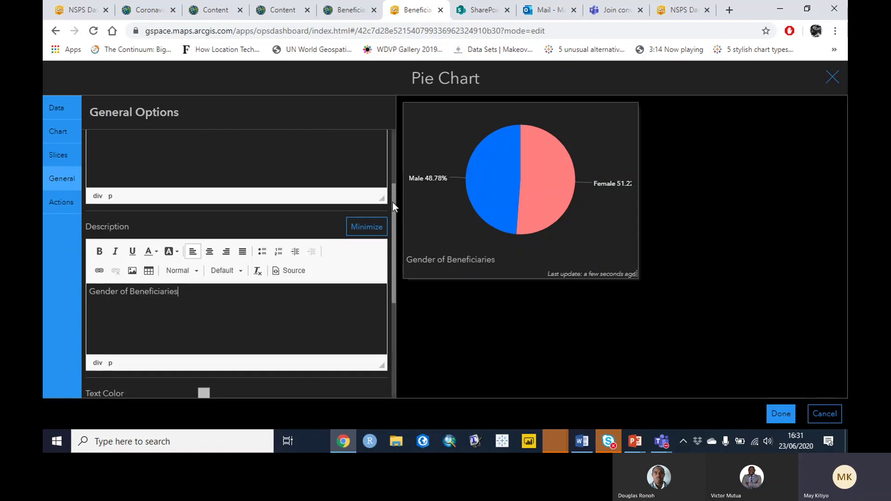
left_click(204, 184)
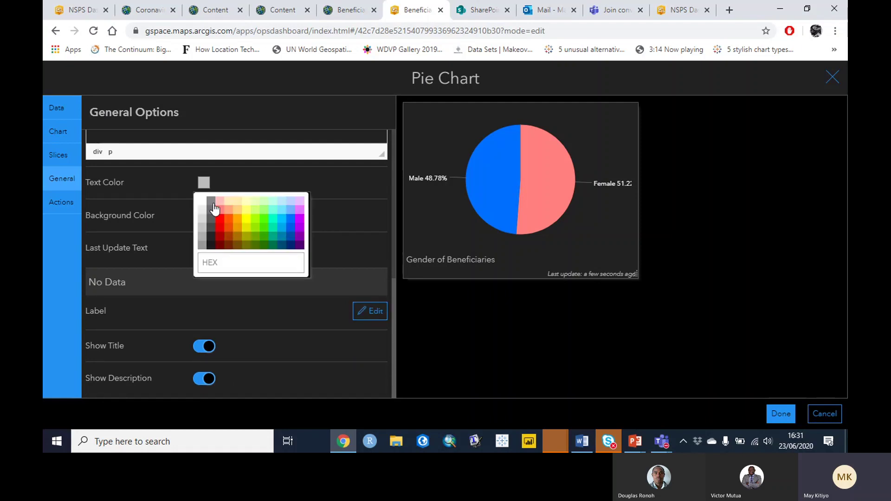
left_click(202, 205)
left_click(339, 358)
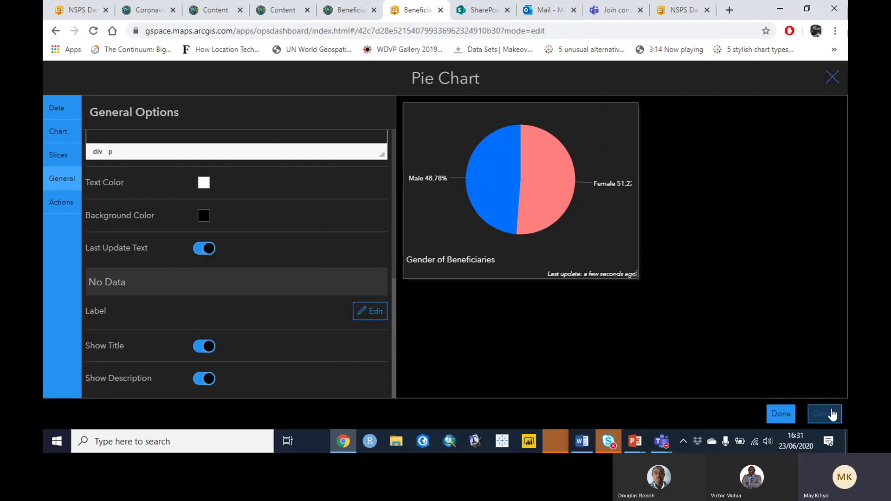
left_click(781, 414)
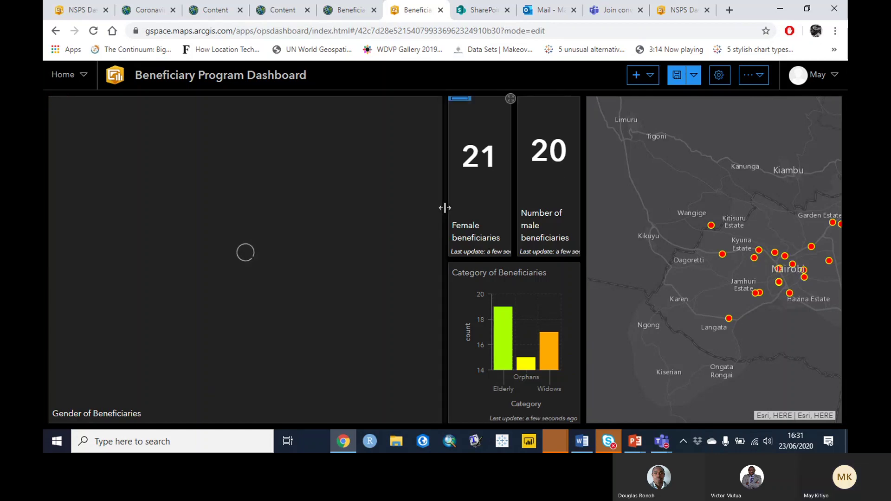
- Place the gender pie chart below the Female beneficiaries indicator and slightly widen both of these elements
left_click_drag(445, 207, 334, 193)
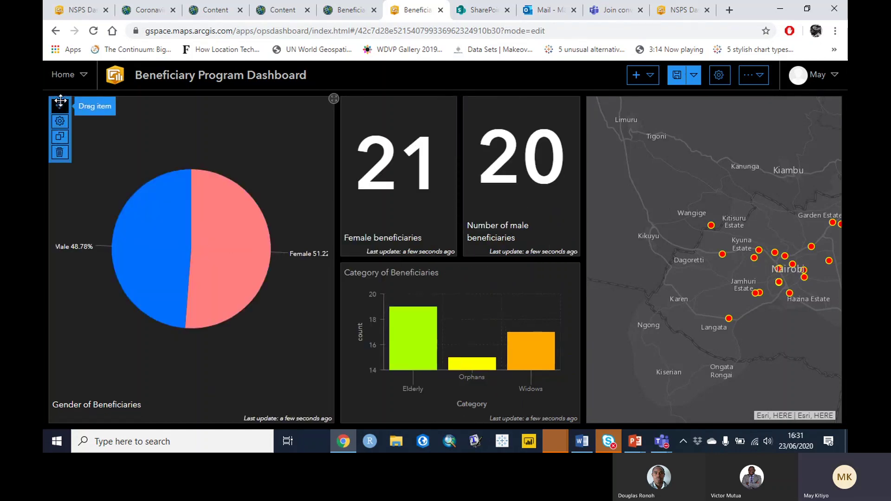
left_click_drag(58, 98, 358, 341)
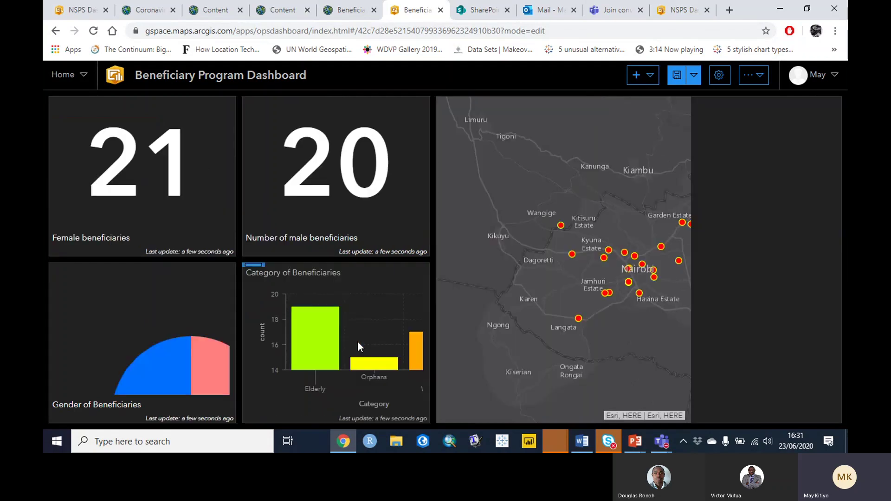
left_click_drag(246, 327, 261, 320)
left_click_drag(240, 223, 245, 222)
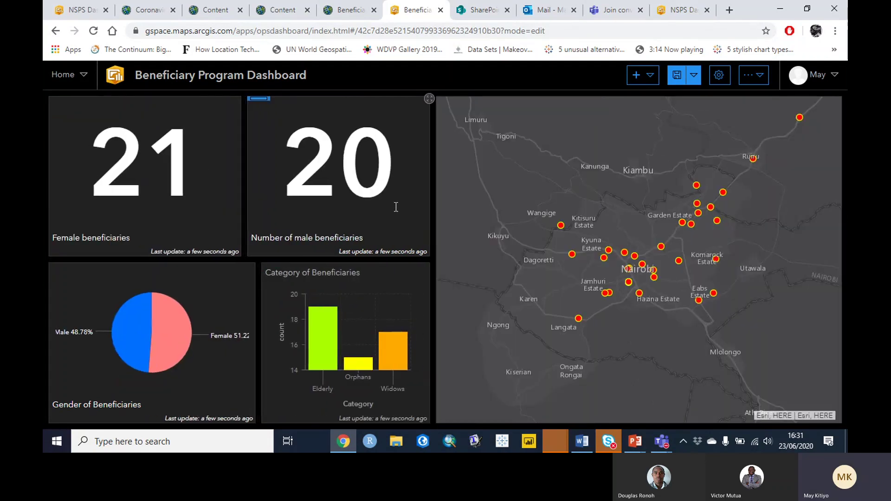
- Widen the map element slightly and narrow the Female beneficiaries indicator and the gender pie chart
left_click_drag(431, 194, 423, 194)
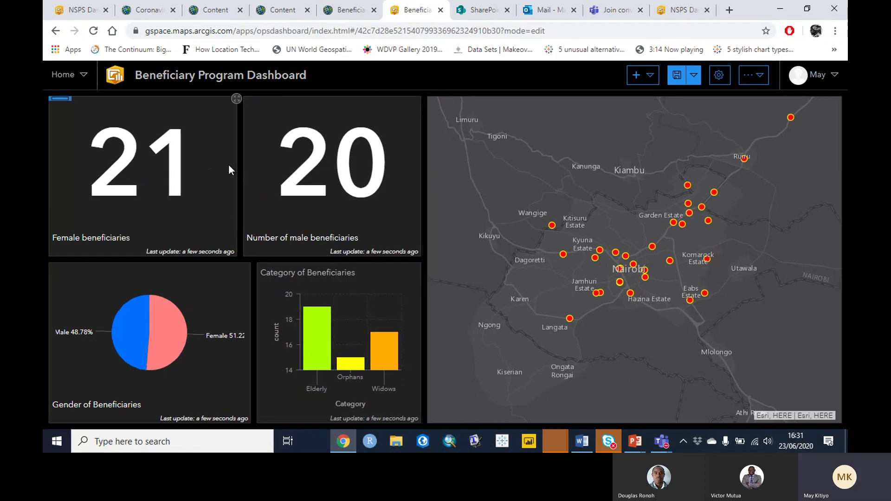
left_click_drag(240, 162, 256, 160)
left_click_drag(695, 244, 665, 243)
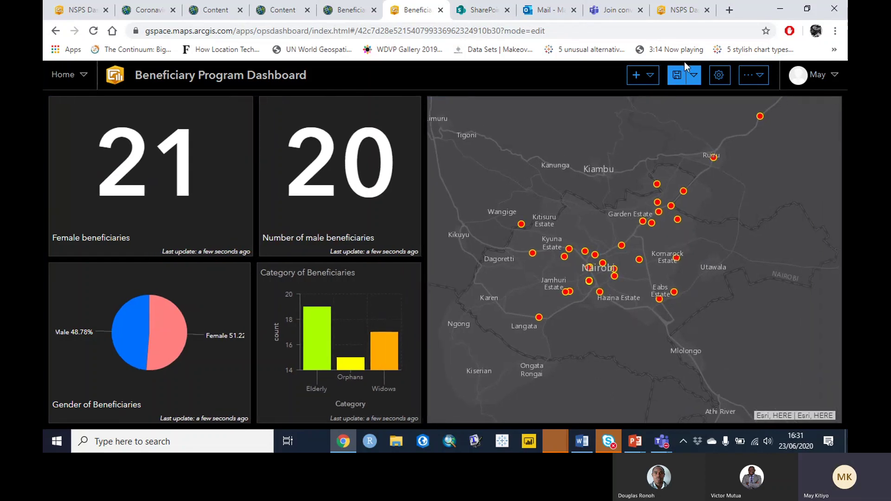
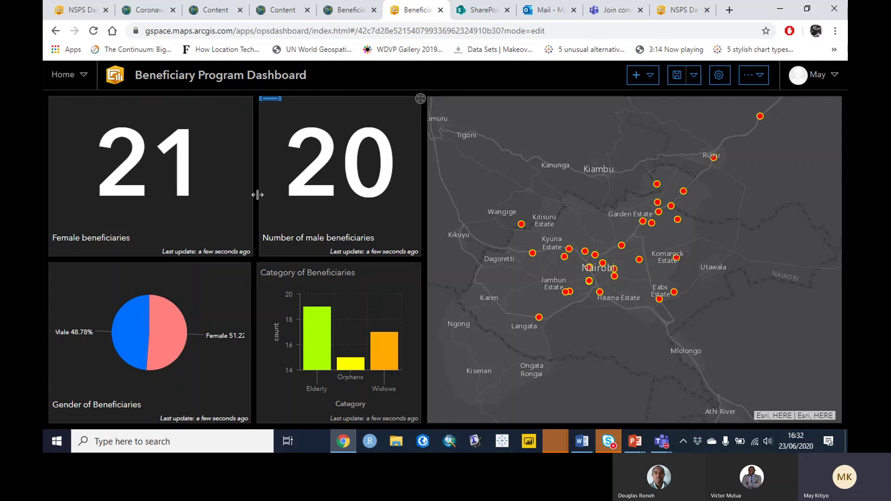
left_click_drag(255, 193, 225, 192)
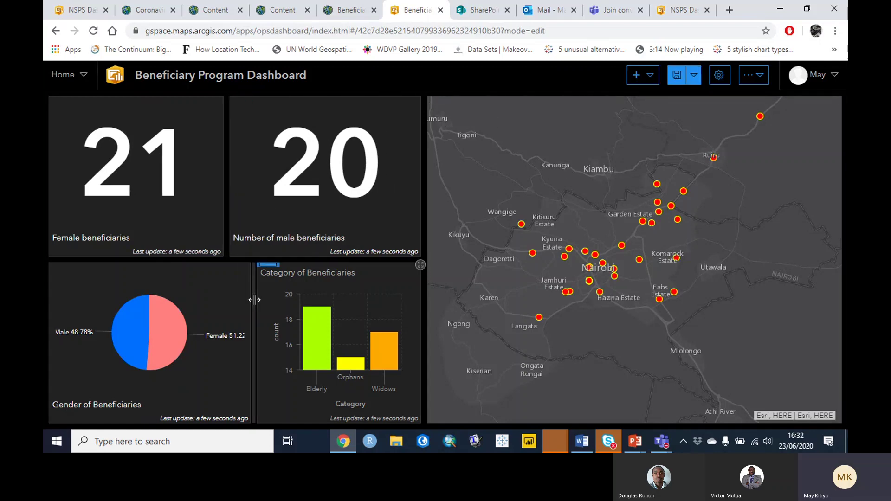
left_click_drag(254, 294, 232, 296)
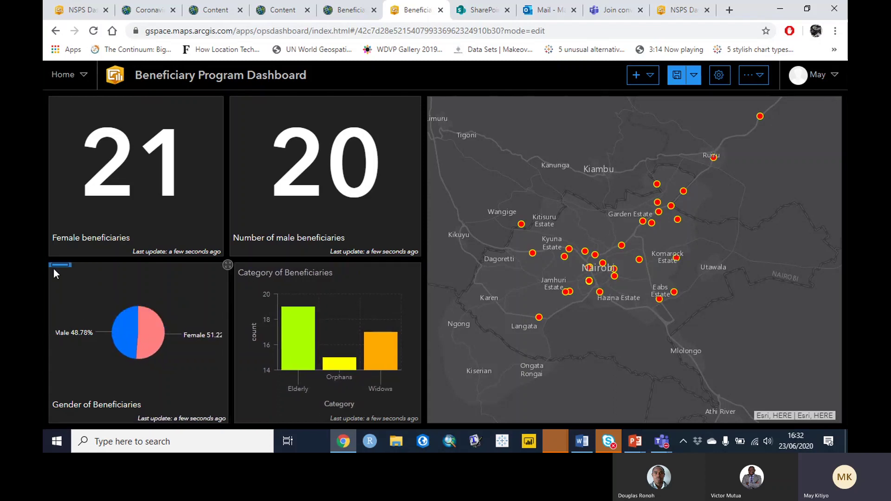
- Stack the gender pie chart with the category bar chart as tabs and rename the pie chart's tab "Gender"
mouse_move(57, 266)
left_click_drag(77, 267, 328, 336)
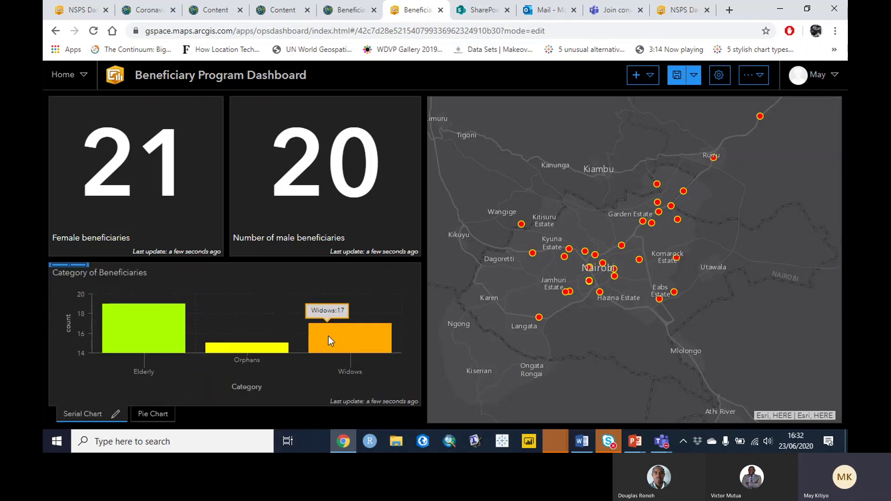
left_click(155, 414)
left_click(165, 415)
type("Gender")
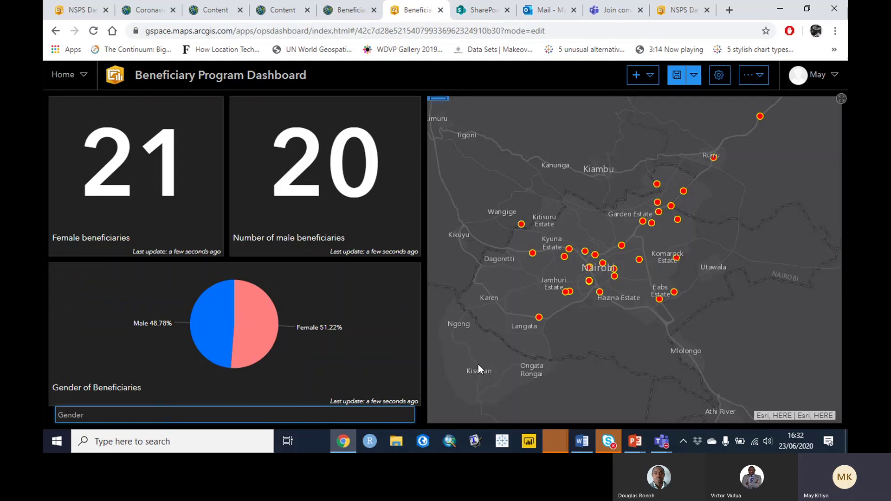
key("Return")
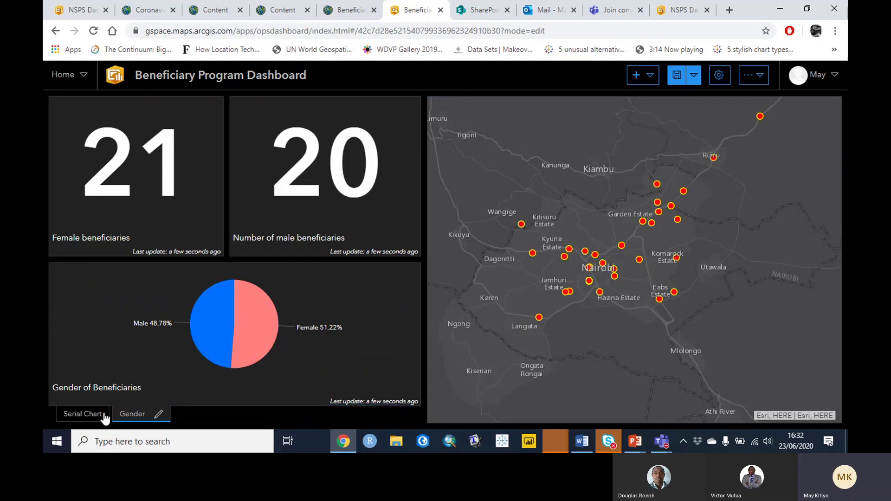
- Rename the Serial Chart tab as "Beneficiaries Category" and switch between the two stacked charts to check them
left_click(93, 413)
left_click(115, 414)
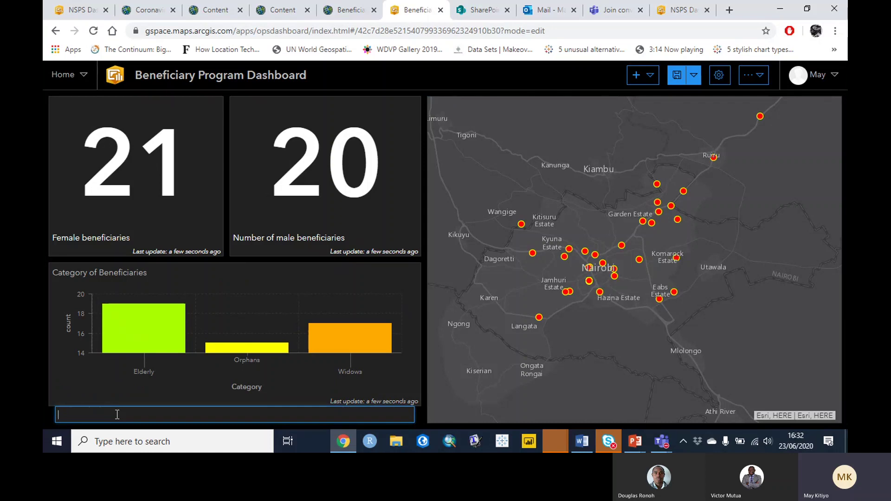
type("categor")
key("BackSpace")
key("BackSpace")
key("BackSpace")
key("BackSpace")
key("BackSpace")
key("BackSpace")
type("Benefi")
type("ca")
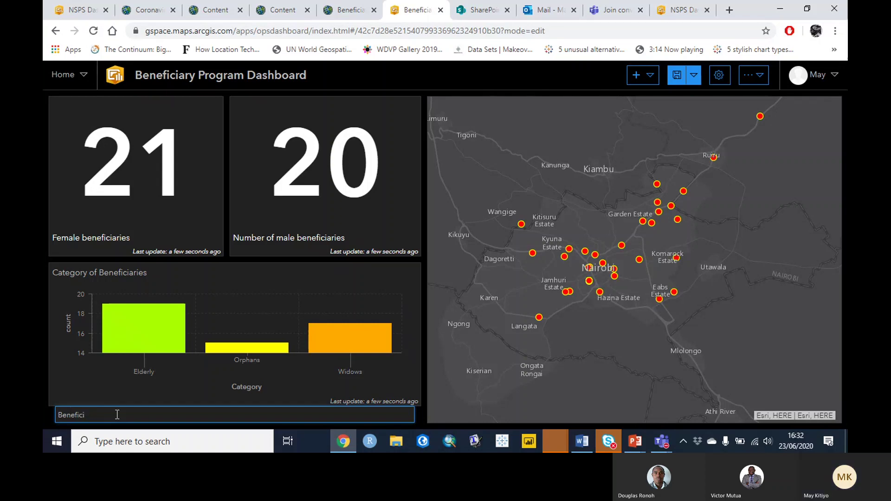
type("ari")
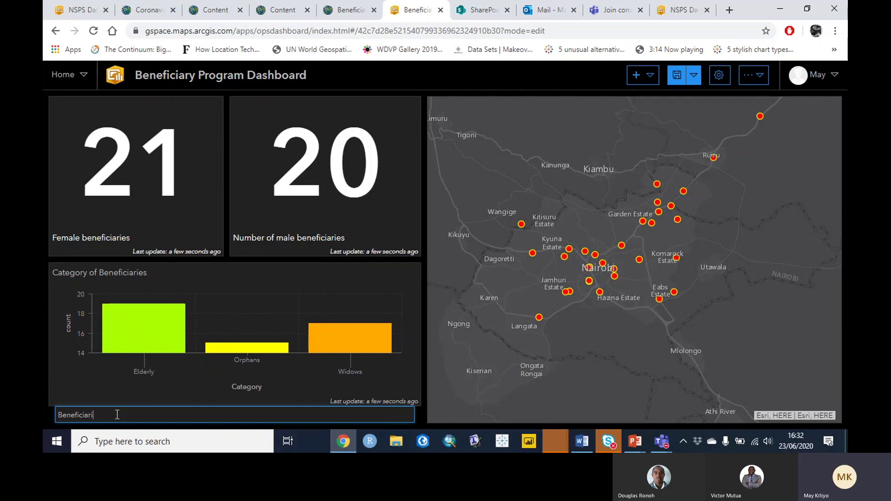
type("es Category")
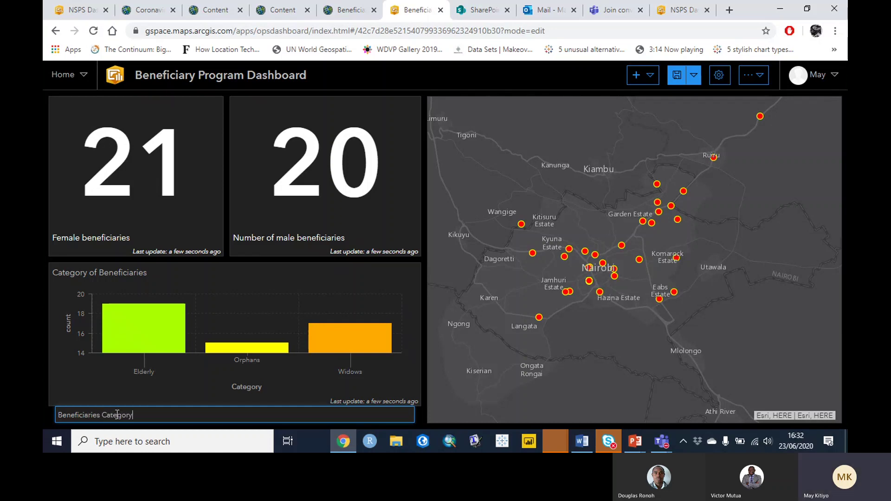
key("Return")
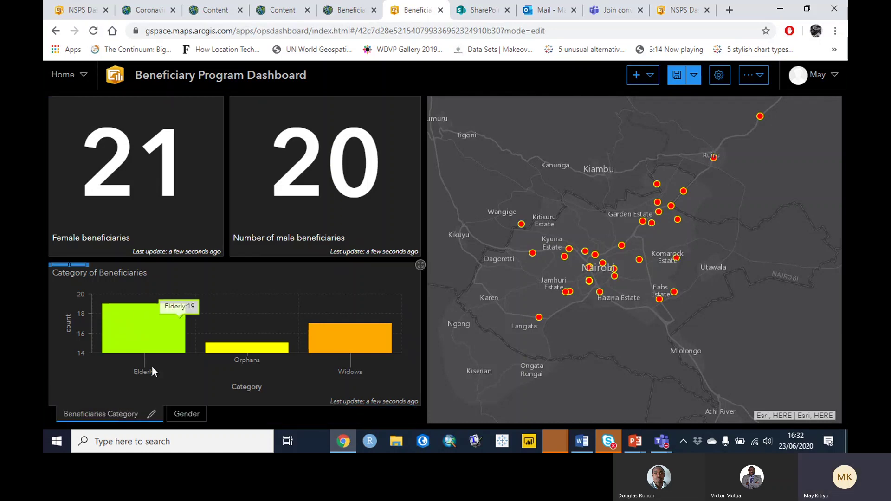
left_click(195, 414)
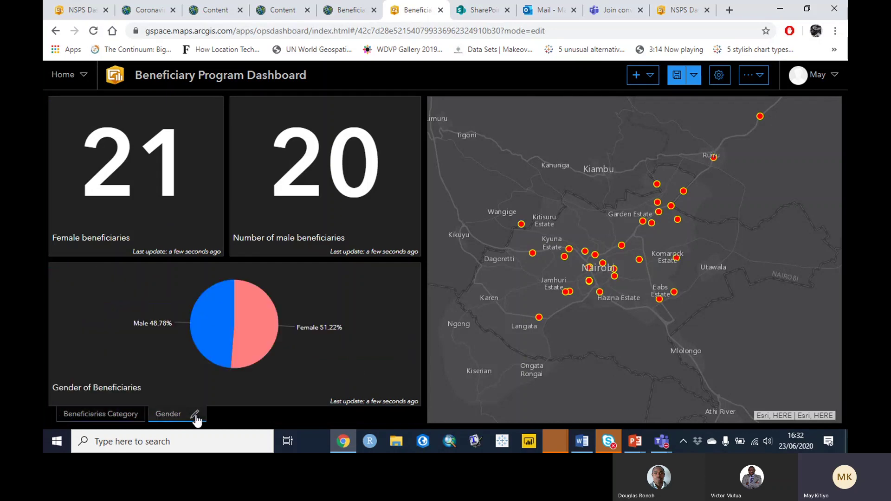
left_click(115, 417)
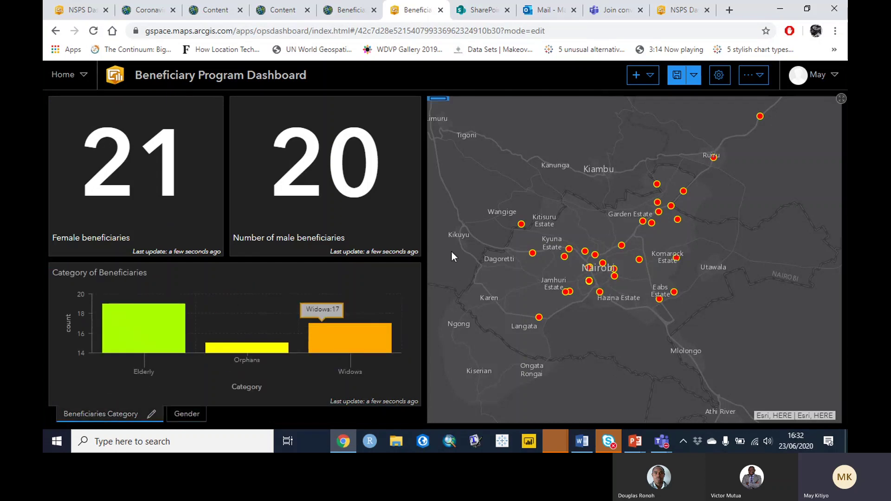
- Enlarge the map element to cover about two thirds of the dashboard by narrowing the indicators and charts
triple_click(410, 232)
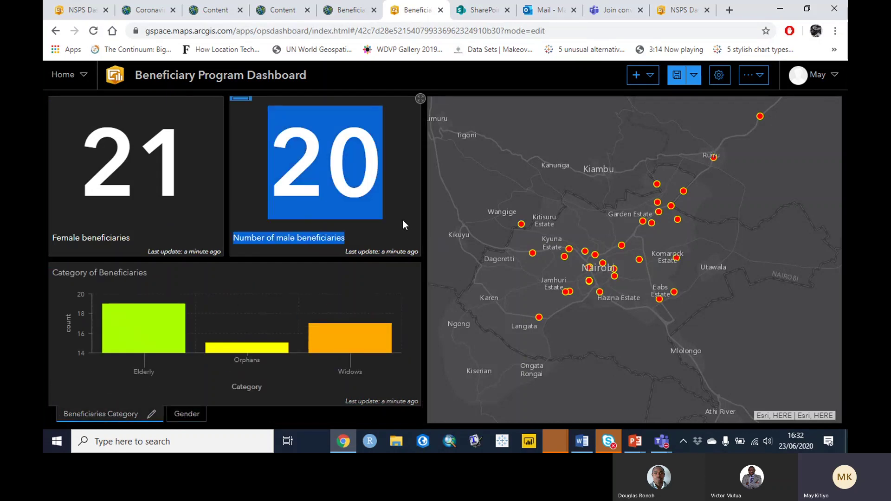
left_click_drag(424, 224, 381, 221)
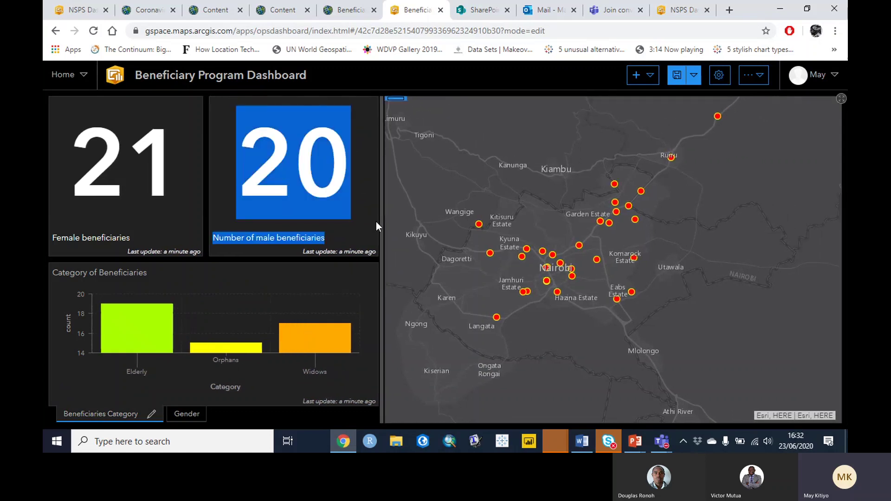
left_click(279, 277)
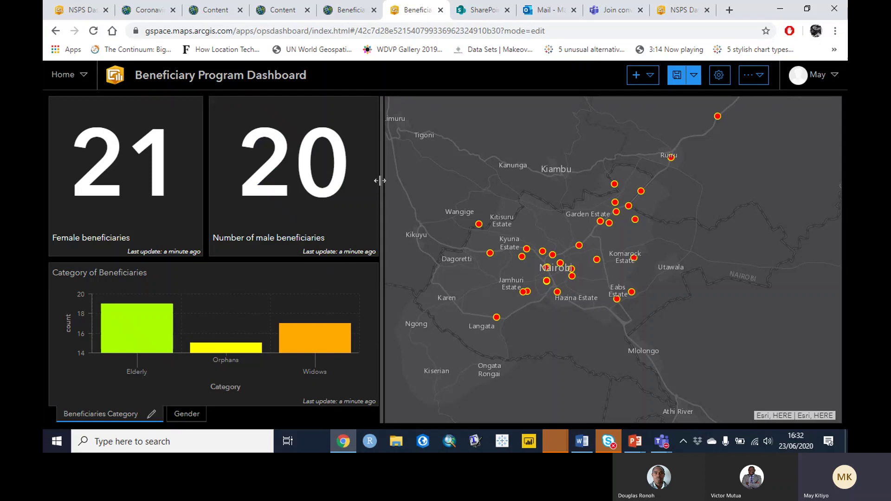
left_click_drag(380, 180, 310, 174)
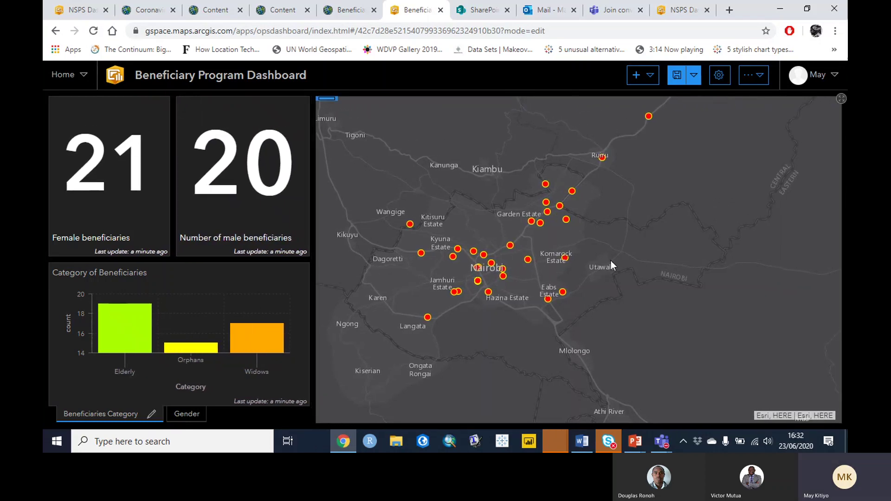
left_click_drag(610, 262, 652, 258)
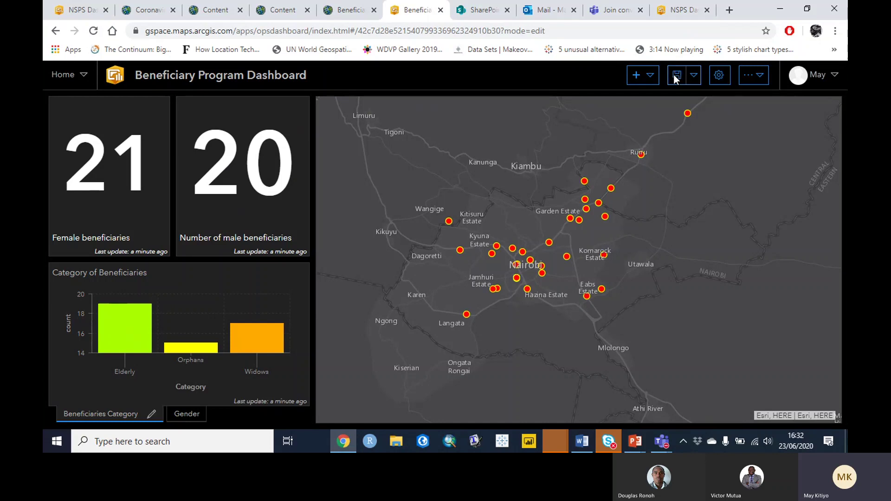
- View the survey details of the map point near Wangige and dismiss them
left_click(448, 221)
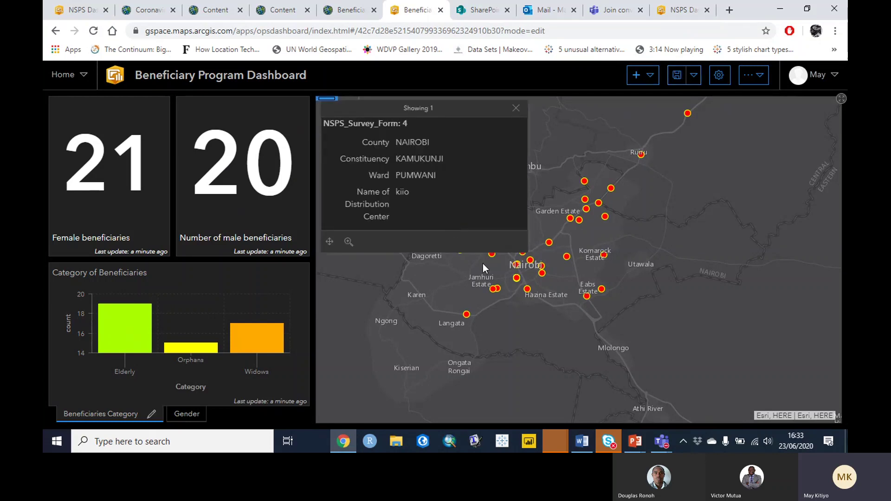
left_click(575, 282)
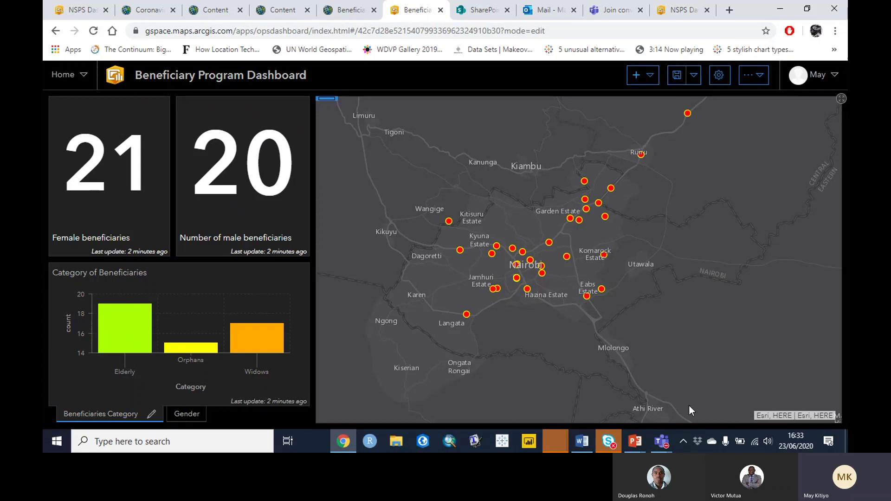
left_click(654, 80)
left_click(659, 94)
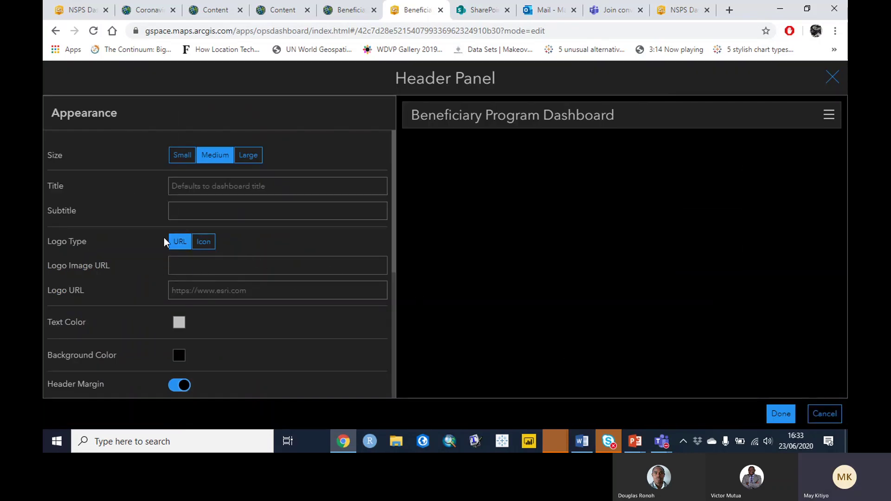
left_click(209, 188)
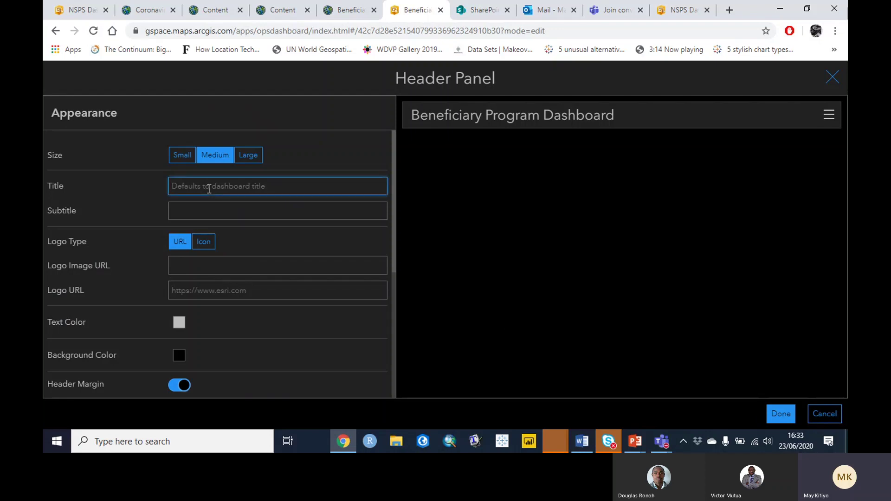
left_click(206, 245)
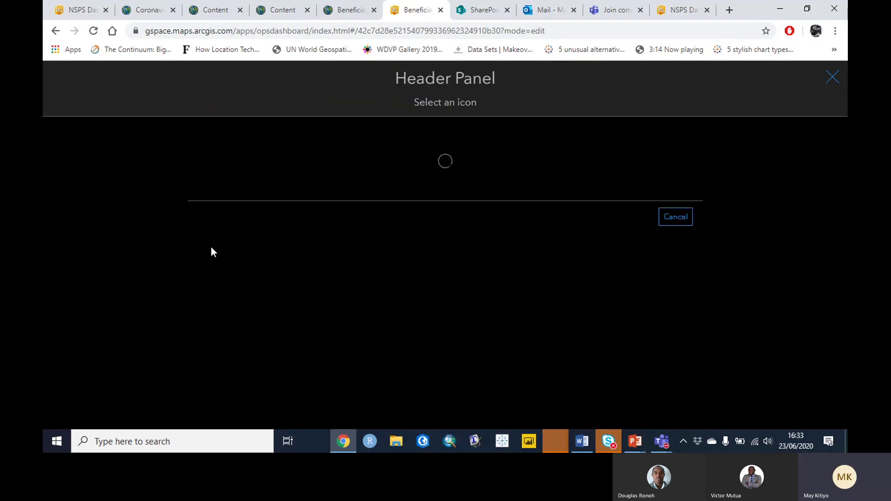
left_click(833, 78)
- Add a medium-size header panel to the dashboard, keeping the default dashboard title and colors
left_click(636, 75)
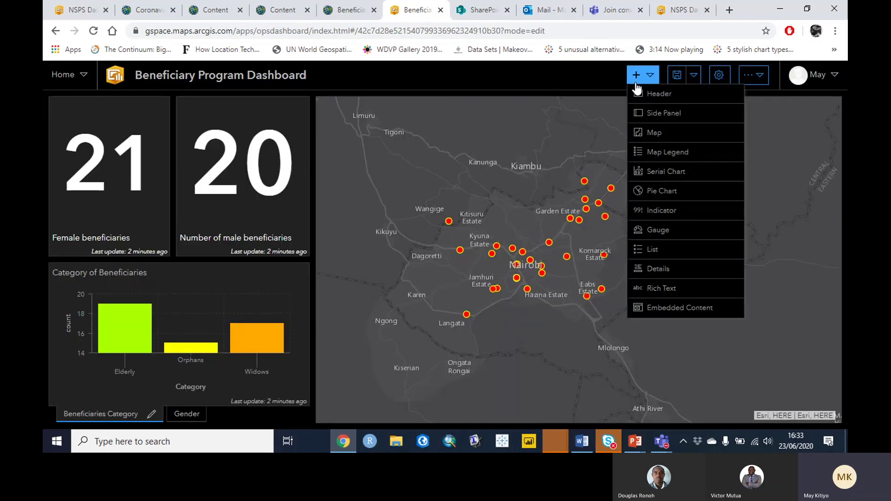
left_click(661, 93)
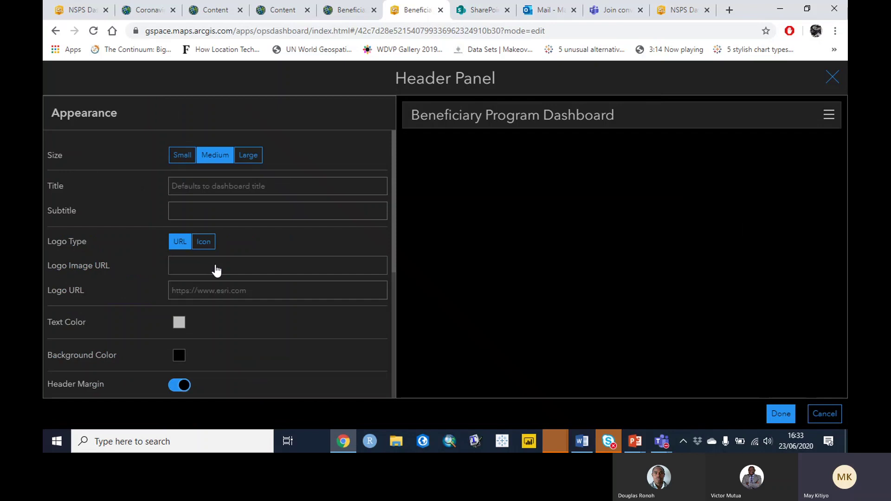
left_click(199, 295)
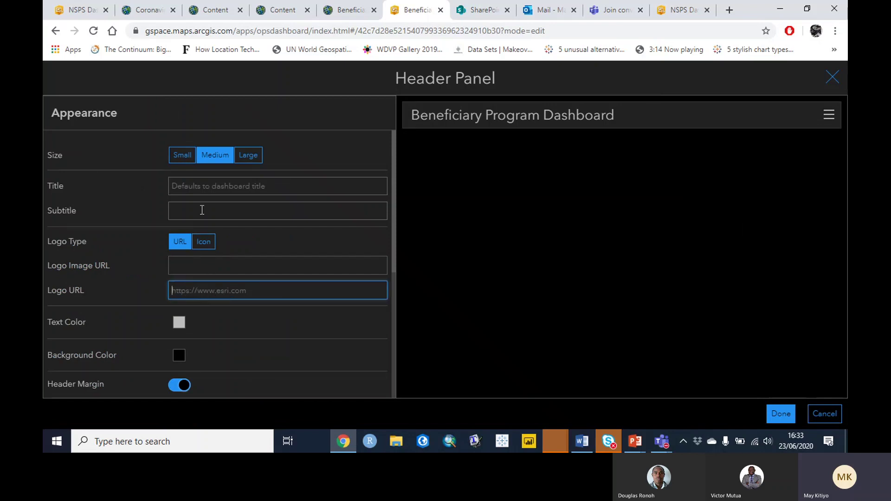
left_click(181, 357)
left_click(293, 277)
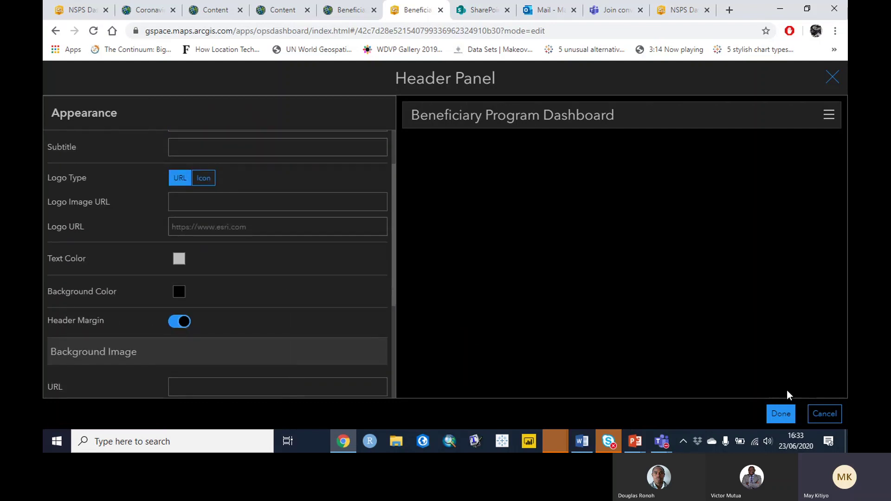
left_click(781, 413)
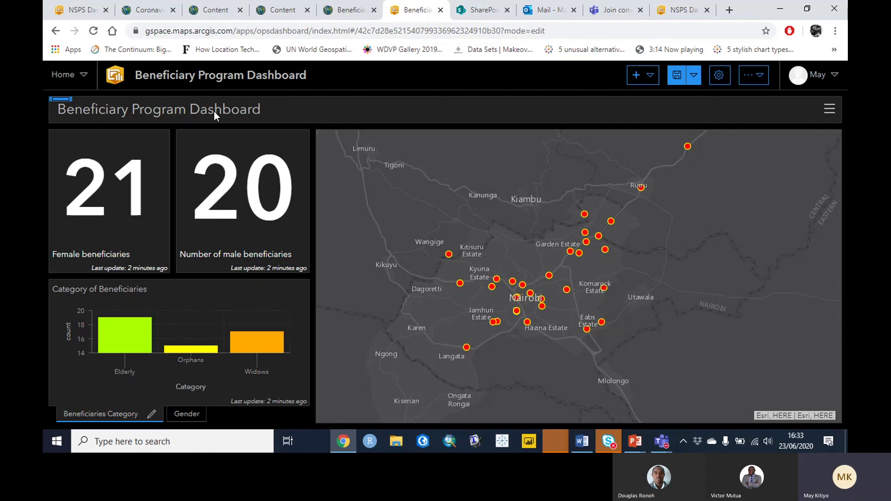
- Add a category selector to the header, taking its categories from features of the NSPS Survey Form_stakeholder layer
mouse_move(60, 106)
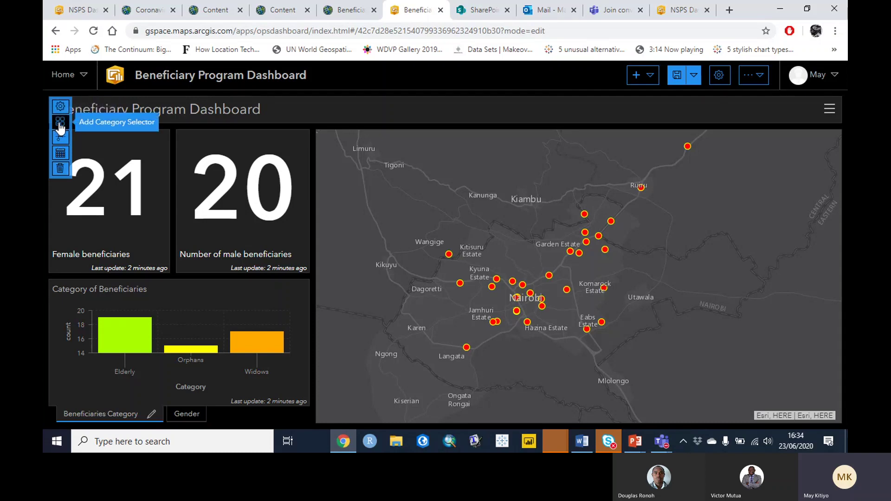
left_click(60, 122)
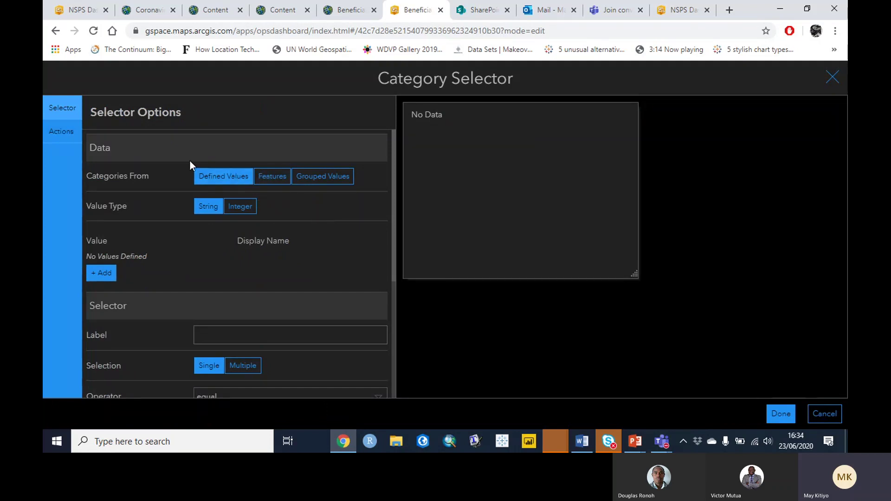
left_click(278, 178)
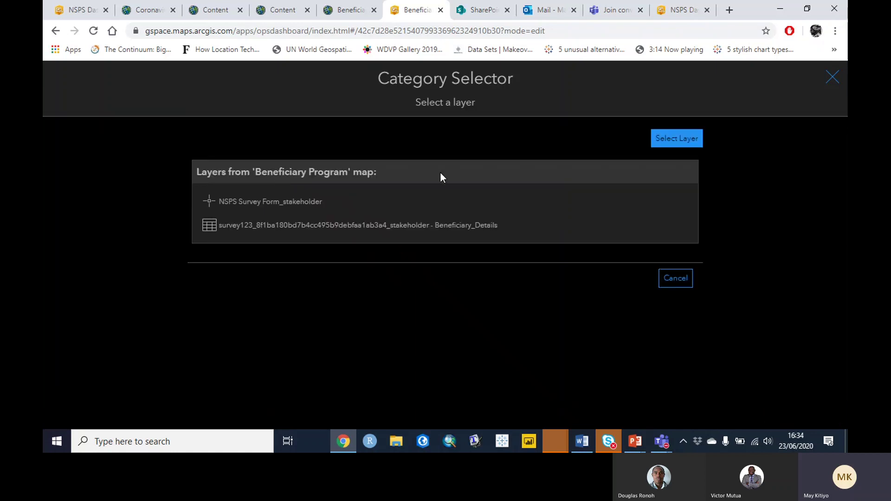
left_click(262, 203)
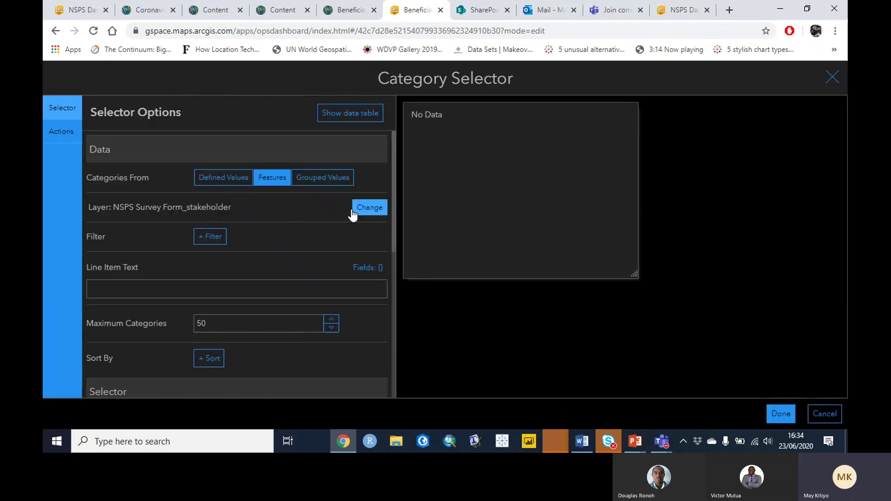
- Set the selector's line item text to the {constituency} field and browse the constituency list in the preview
mouse_move(393, 161)
left_mouse_down()
mouse_move(399, 190)
mouse_move(400, 152)
mouse_move(397, 170)
left_mouse_up()
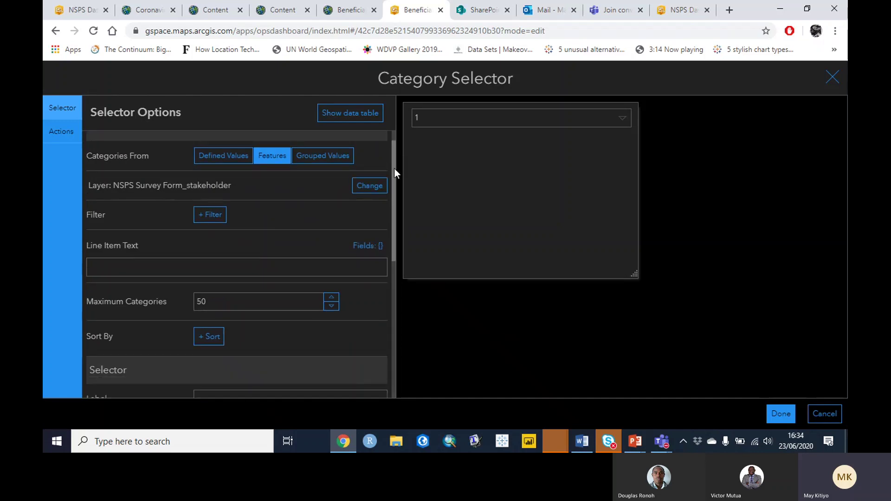
left_click_drag(394, 168, 396, 132)
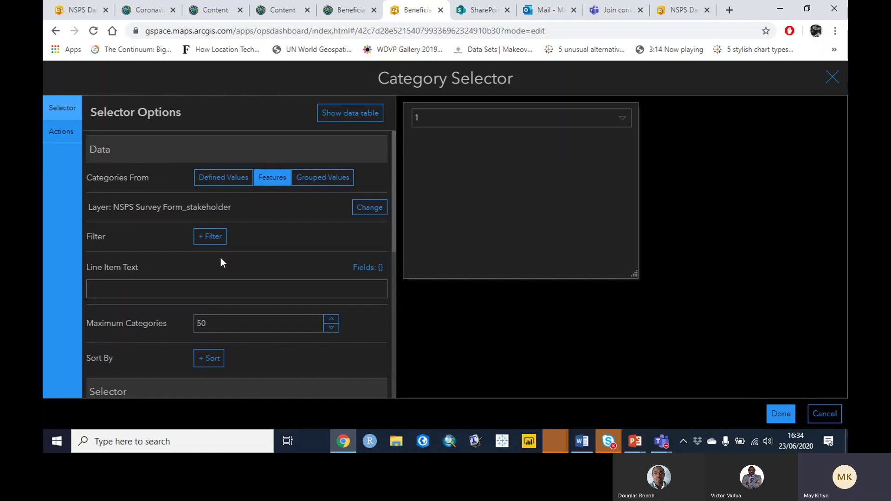
left_click(368, 268)
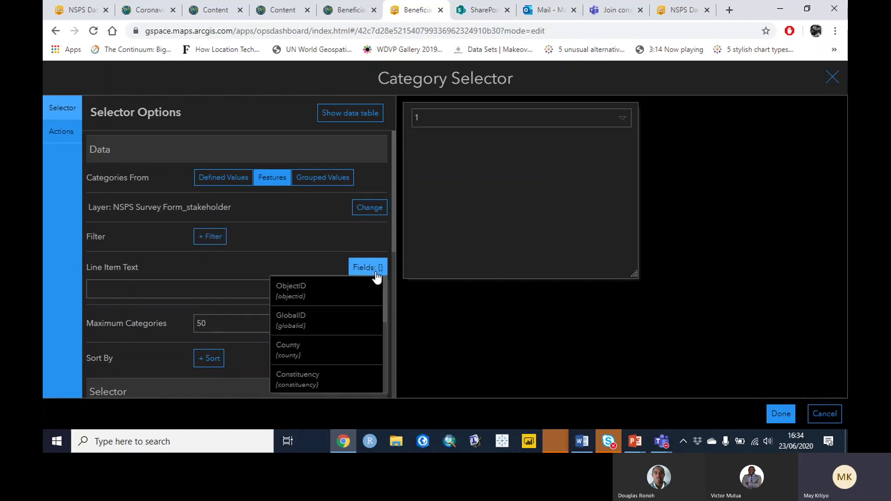
left_click(320, 367)
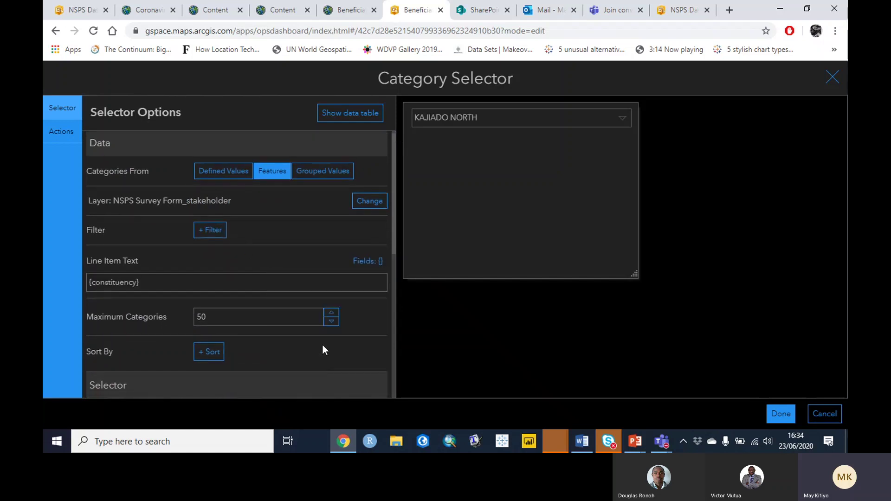
left_click(622, 118)
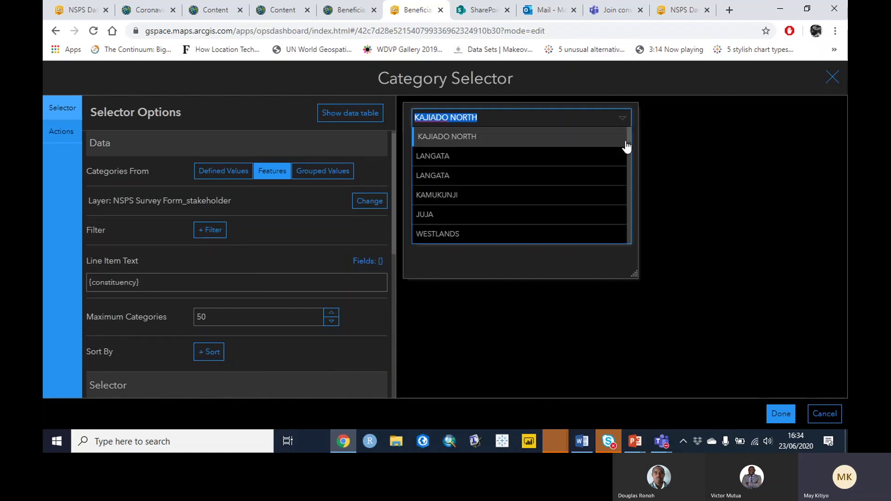
left_click_drag(628, 139, 627, 237)
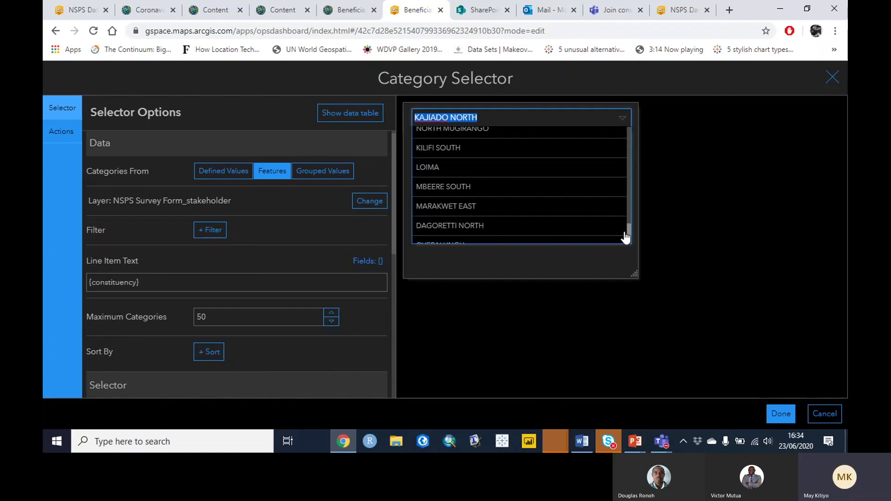
left_click(556, 271)
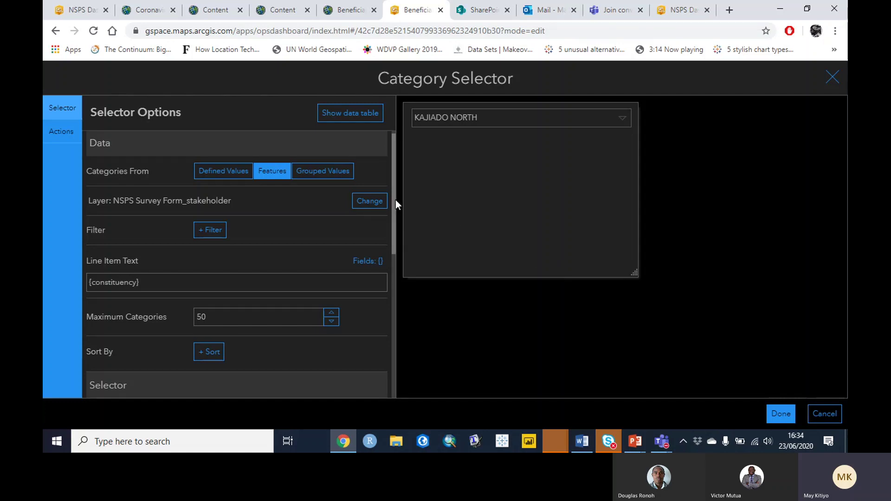
- Name the category selector "Constituency" and finish its configuration
left_click_drag(395, 200, 412, 346)
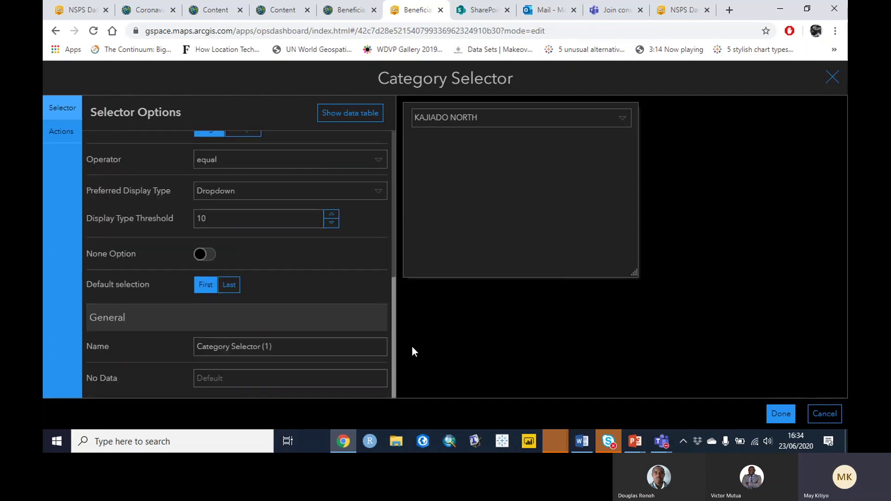
left_click_drag(300, 356, 108, 350)
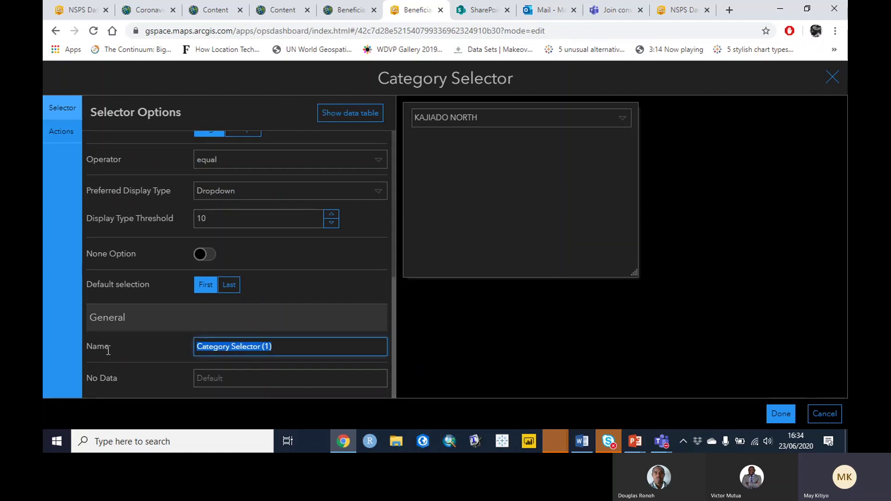
key("BackSpace")
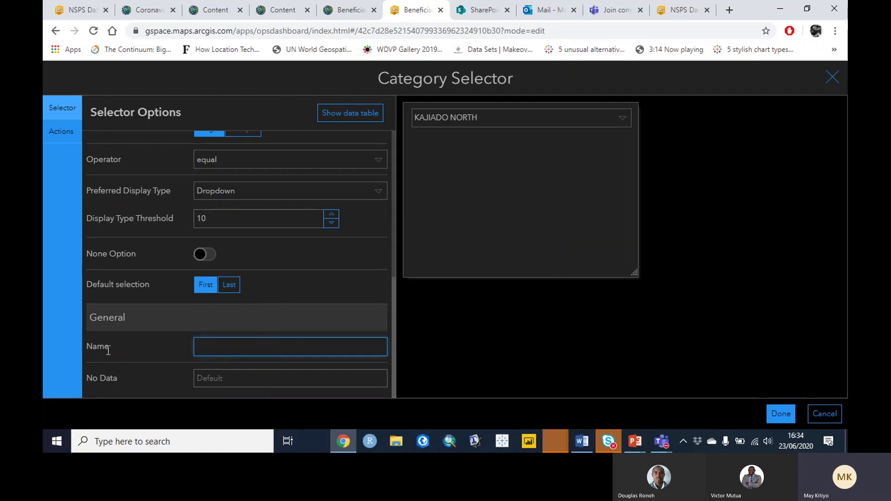
type("Constituency")
left_click_drag(392, 330, 46, 108)
left_click(64, 135)
left_click(60, 116)
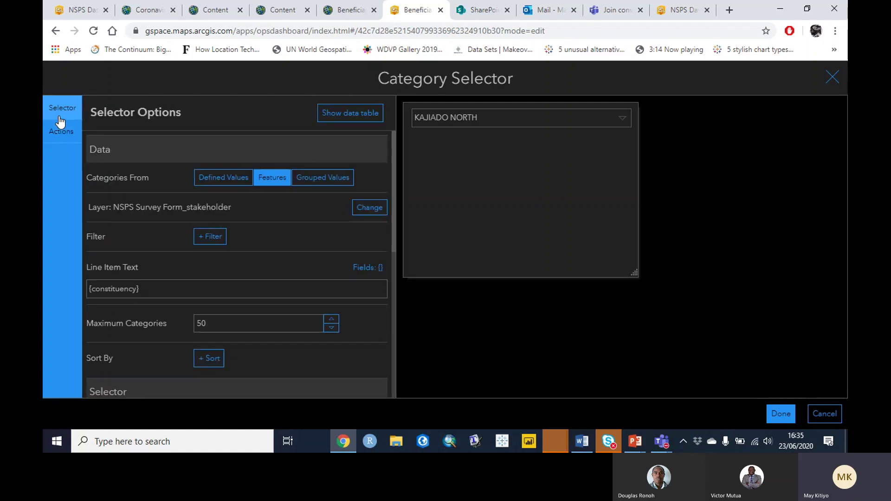
left_click_drag(395, 185, 395, 208)
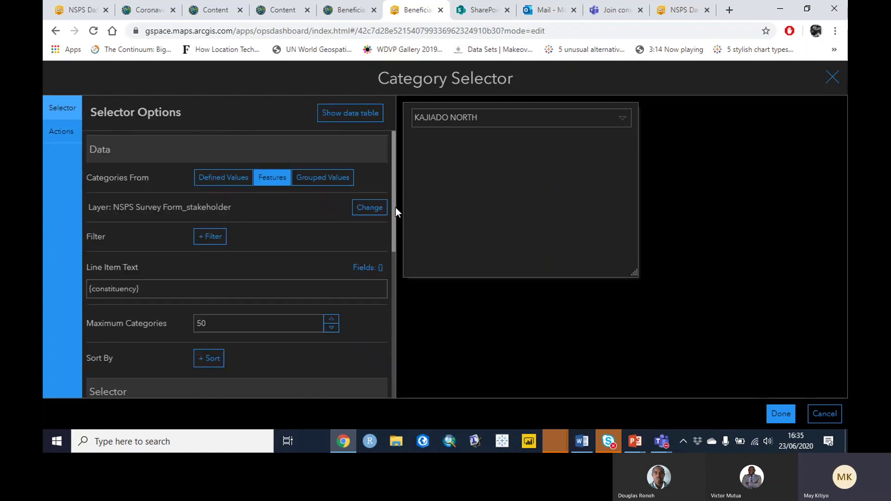
left_click(781, 414)
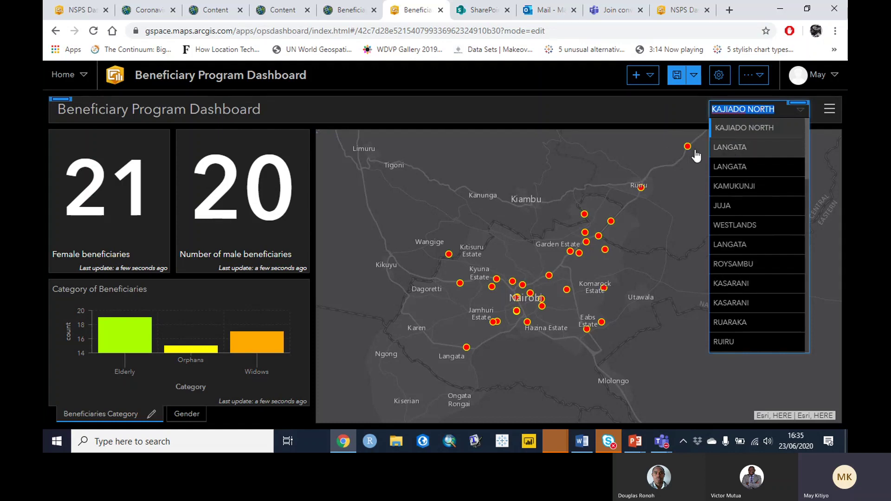
- Choose WESTLANDS in the header's constituency selector to test whether the dashboard responds
left_click_drag(621, 147, 629, 147)
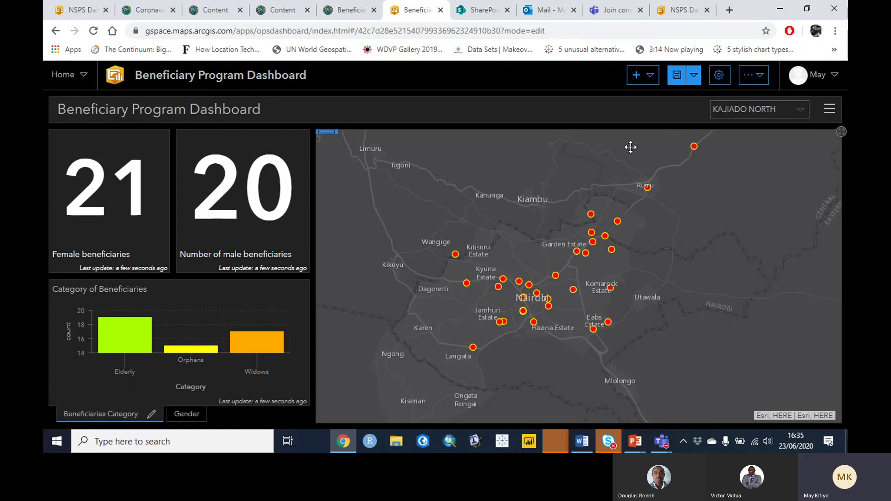
left_click(800, 122)
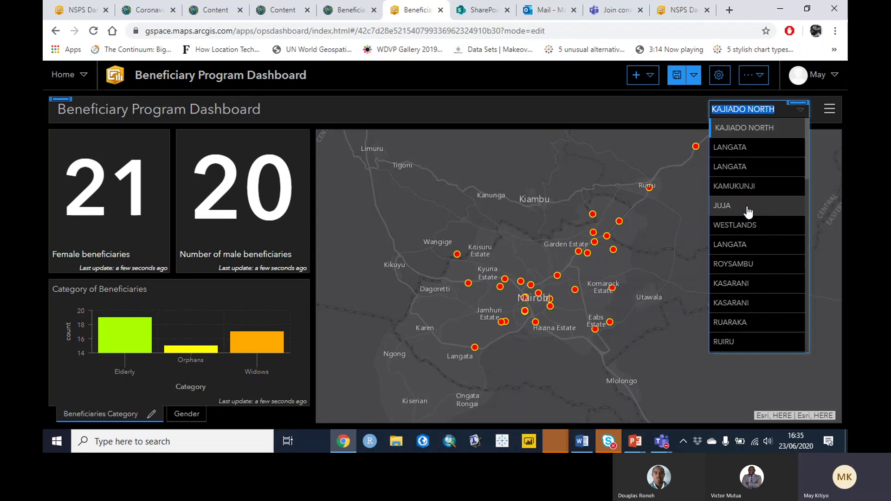
left_click(738, 224)
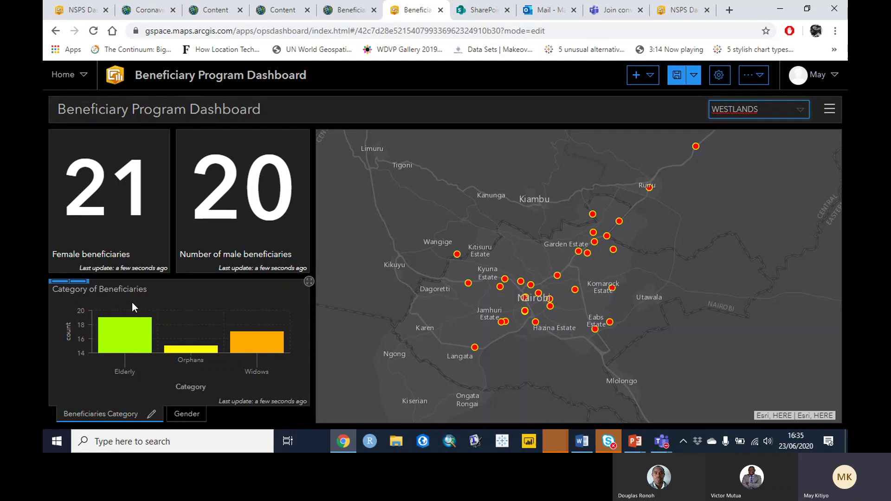
- Add a filter action to the header's constituency selector with the male total indicator as its target
left_click(801, 108)
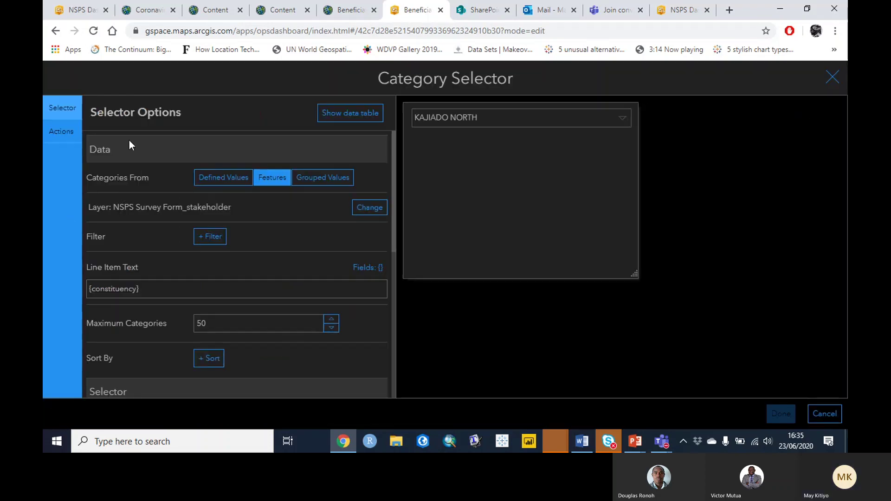
left_click(65, 134)
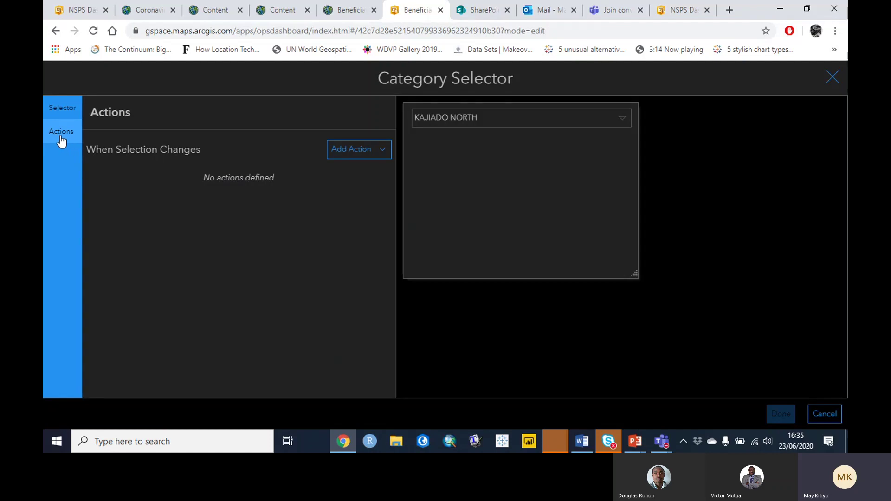
left_click(372, 159)
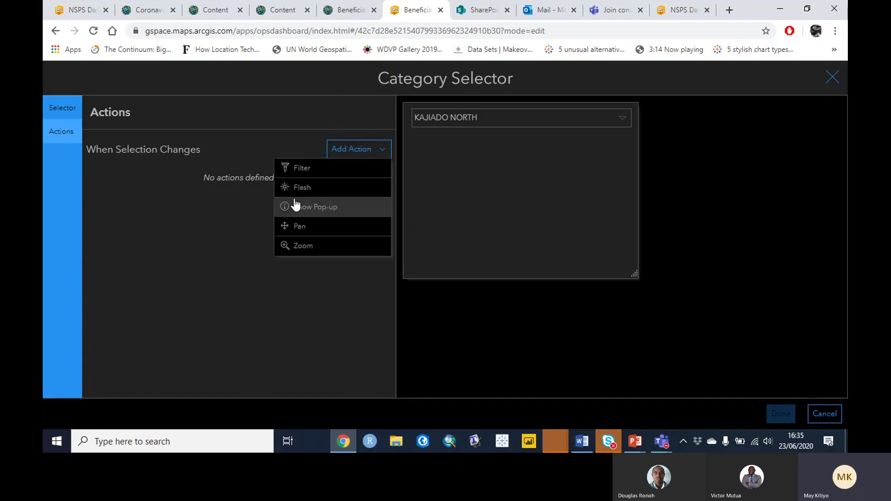
left_click(332, 174)
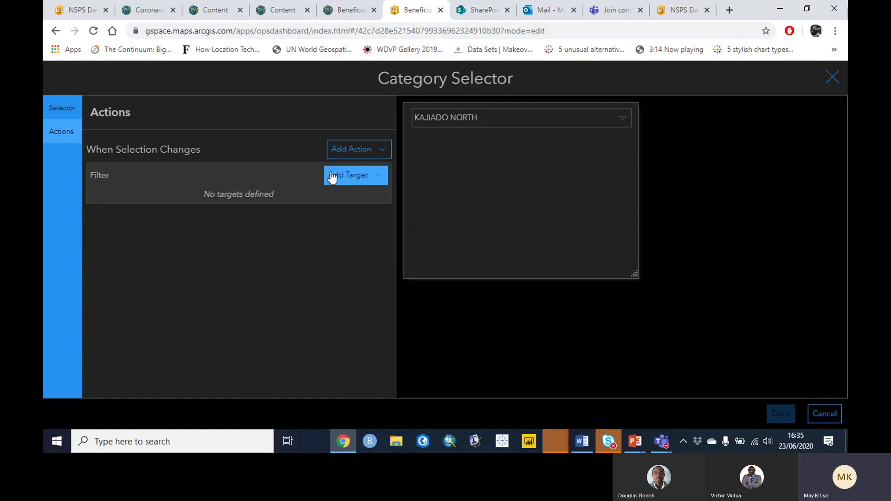
left_click(364, 176)
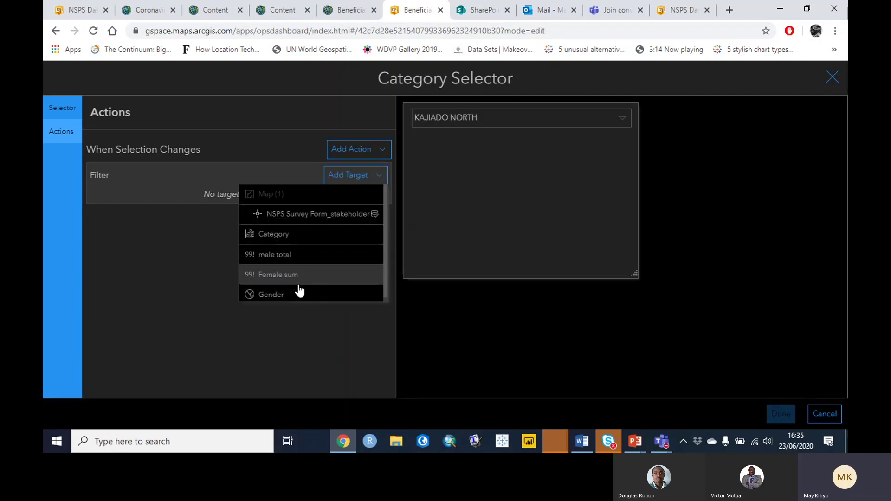
left_click(279, 261)
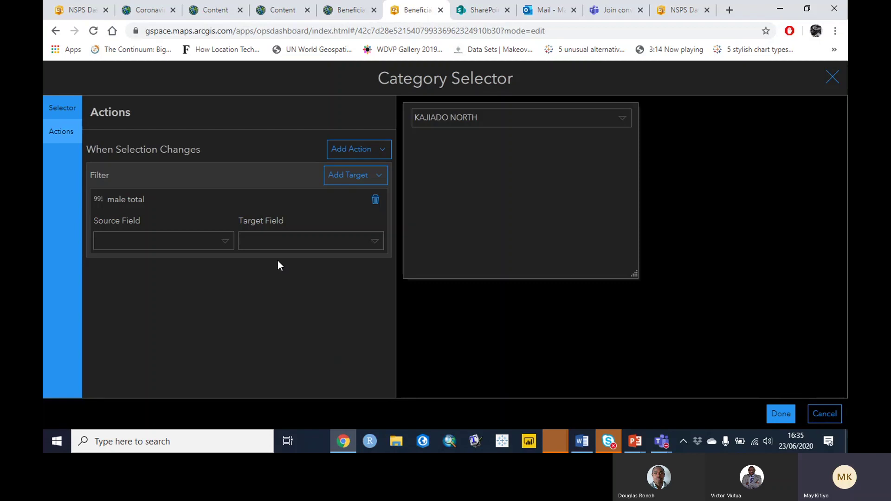
- Set the male total filter's source field to Constituency and its target field to Constituency_Name
left_click(225, 246)
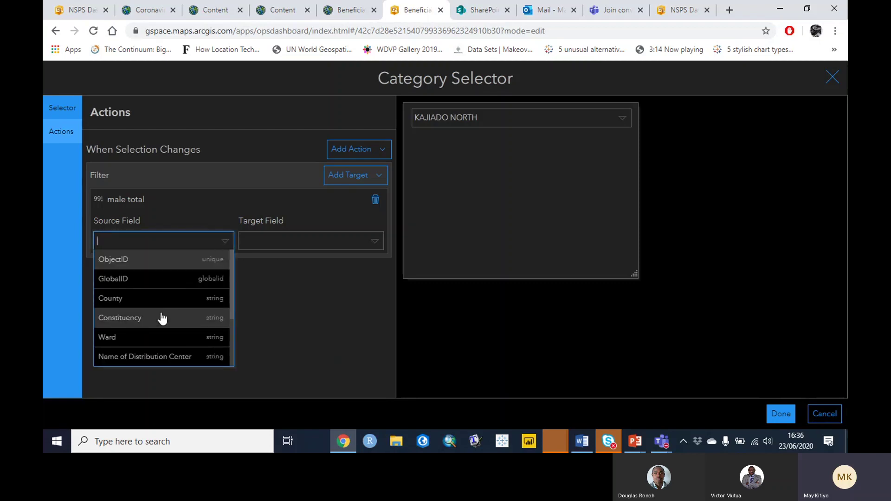
left_click(134, 318)
left_click(305, 243)
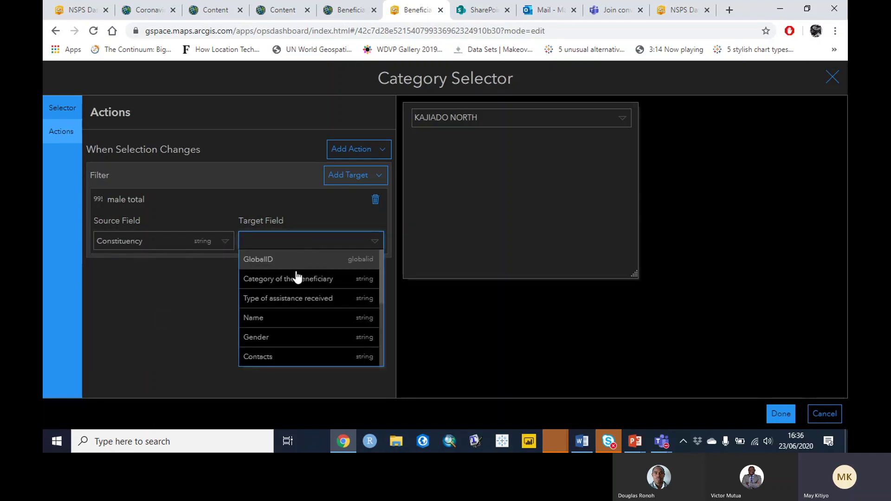
left_click_drag(382, 276, 385, 335)
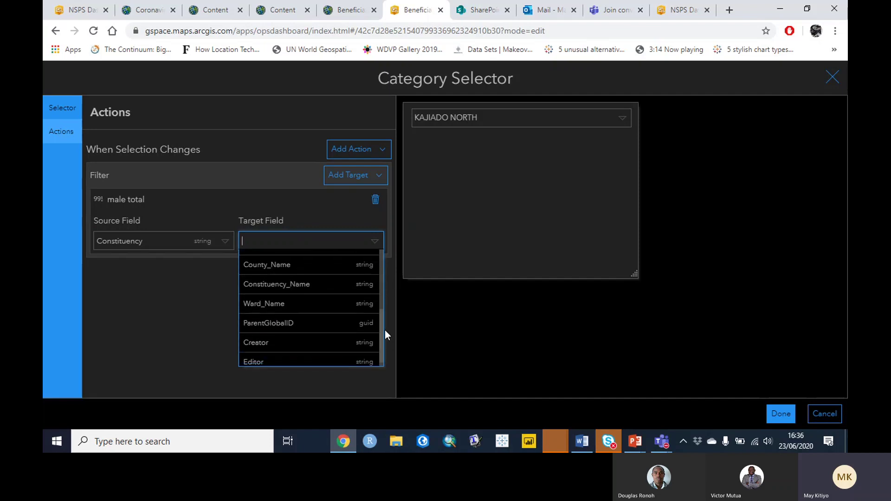
left_click(316, 290)
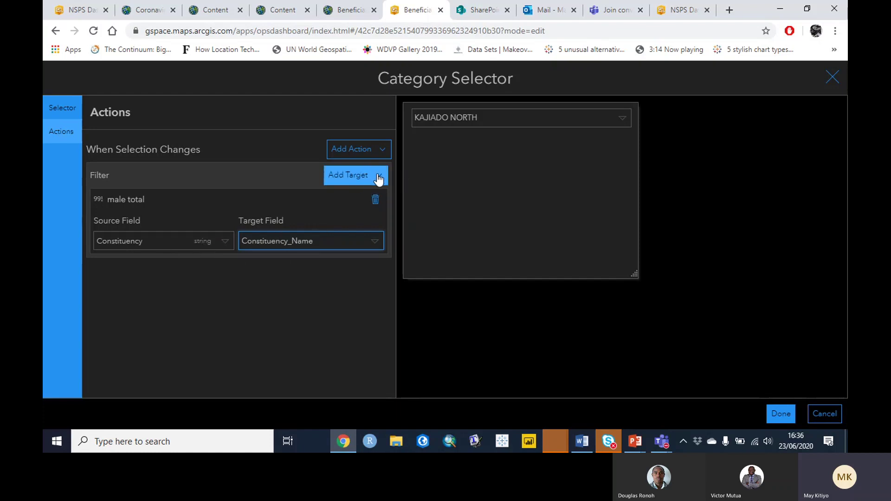
- Add Female sum as a filter target, matching source field Constituency to target field Constituency_Name
left_click(361, 193)
left_click(348, 182)
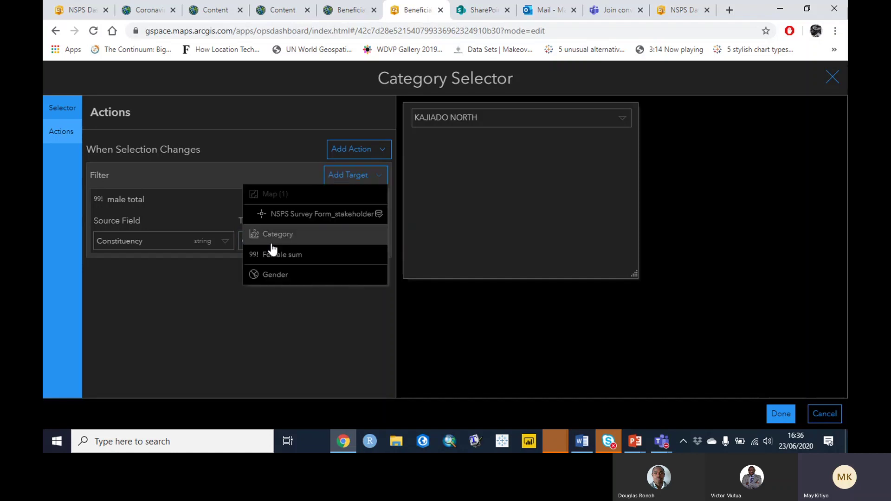
left_click(288, 255)
left_click(227, 312)
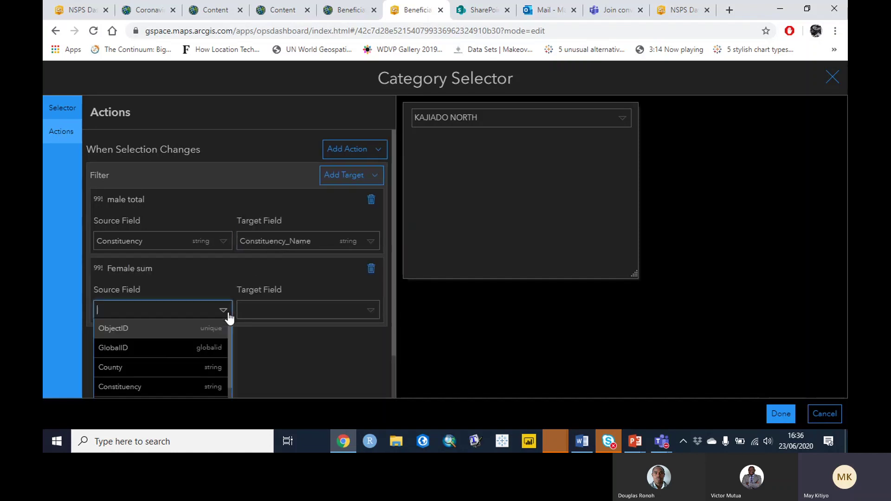
left_click(139, 387)
left_click(277, 310)
type("con")
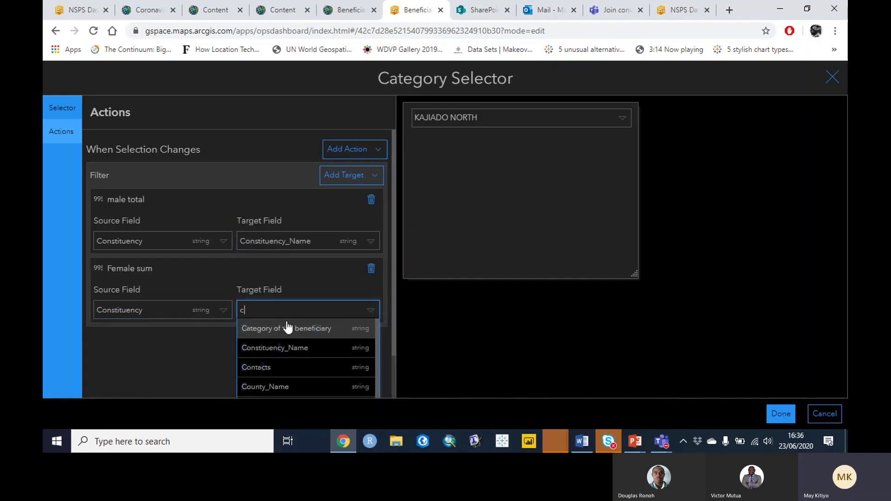
left_click(279, 328)
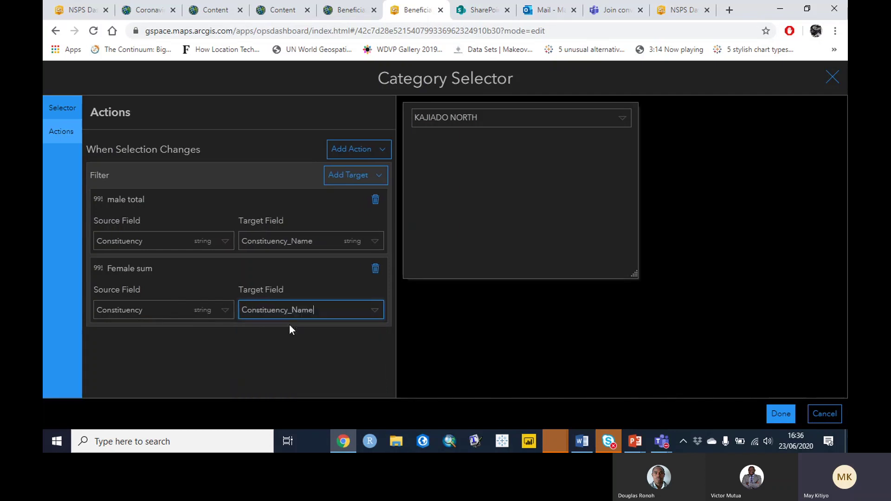
- Add the Gender chart as a filter target matching Constituency to Constituency_Name, and finish the selector configuration
left_click(364, 183)
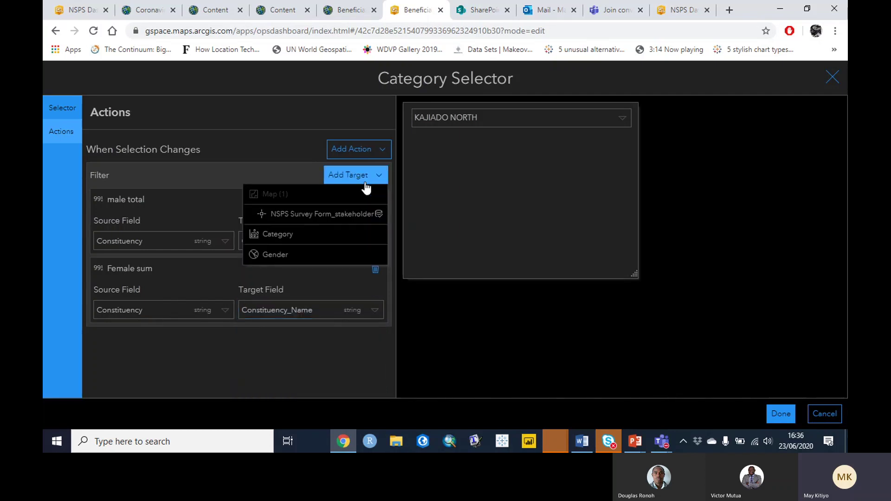
left_click(307, 258)
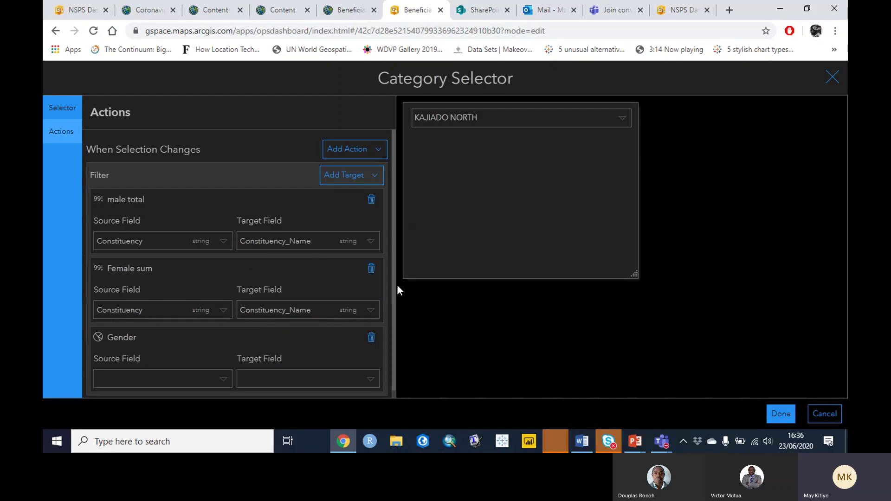
left_click(220, 385)
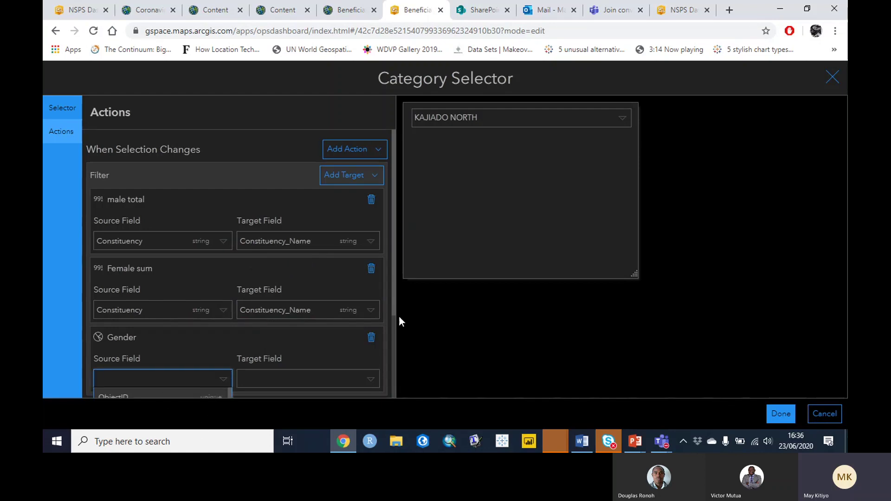
left_click_drag(394, 311, 394, 360)
left_click(171, 379)
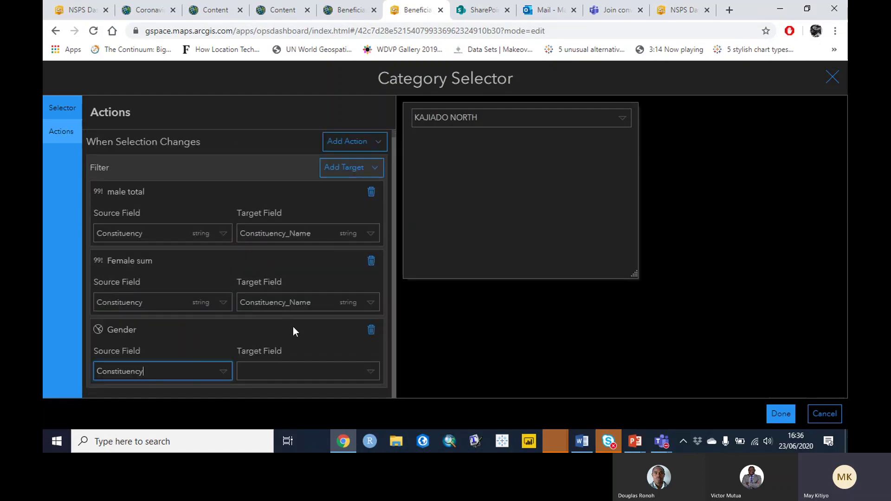
left_click(288, 370)
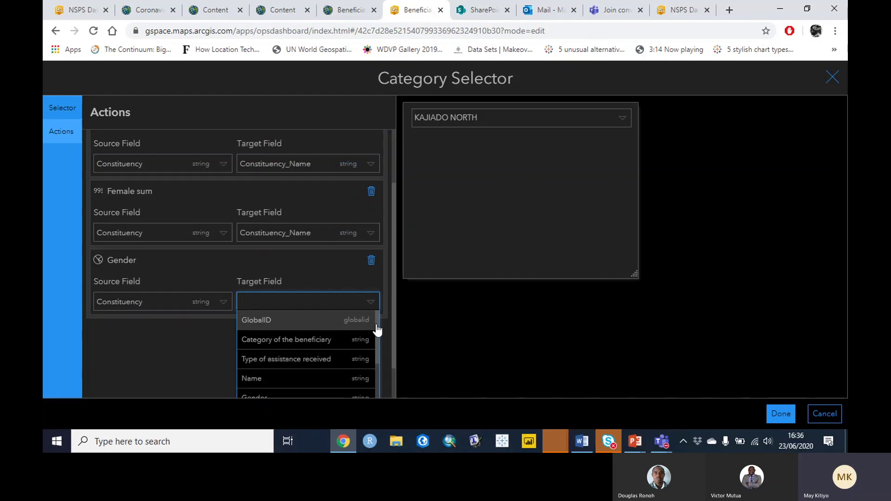
scroll(375, 371, "down", 3)
left_click(307, 377)
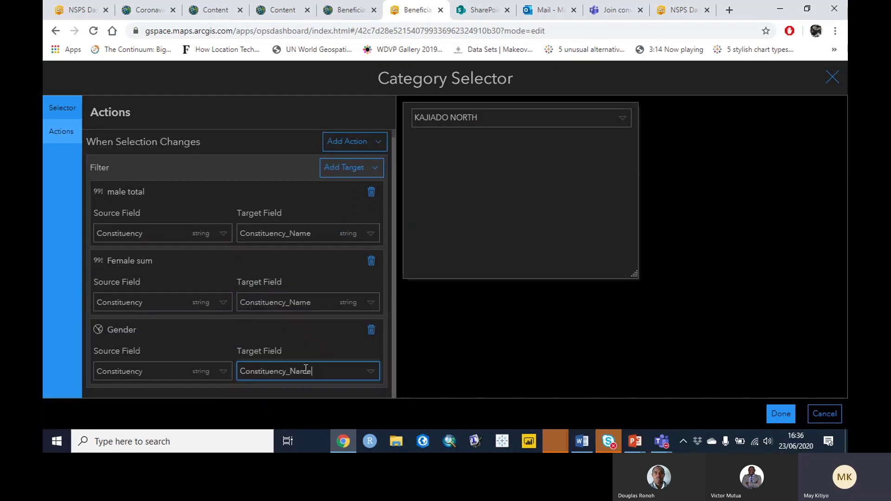
left_click(784, 416)
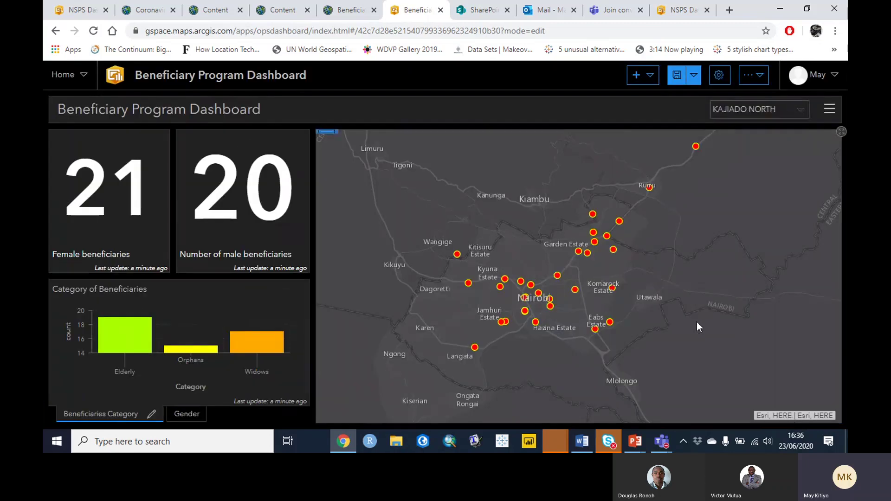
- Show the Gender chart and choose ROYSAMBU in the constituency selector to test the filter
left_click_drag(697, 321, 729, 246)
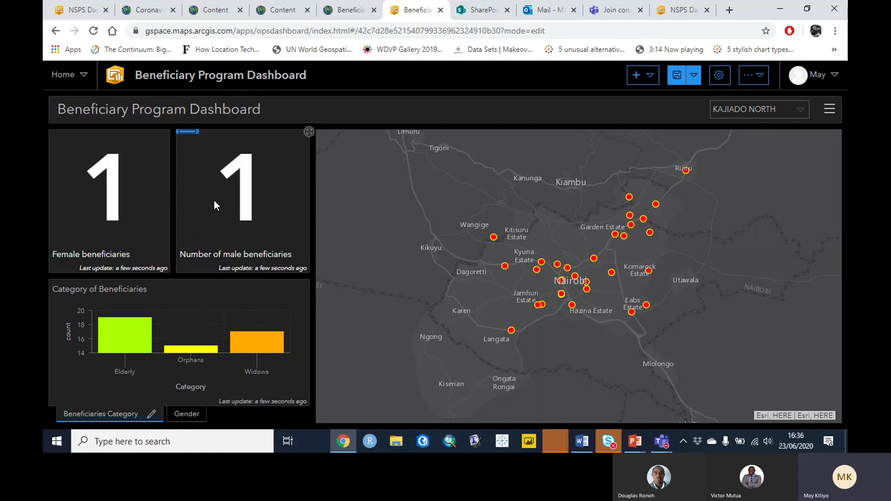
left_click(190, 414)
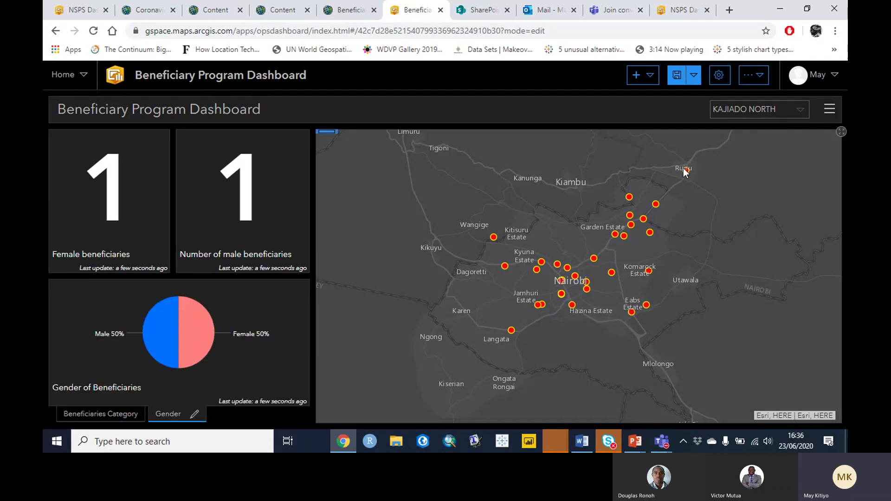
left_click(804, 114)
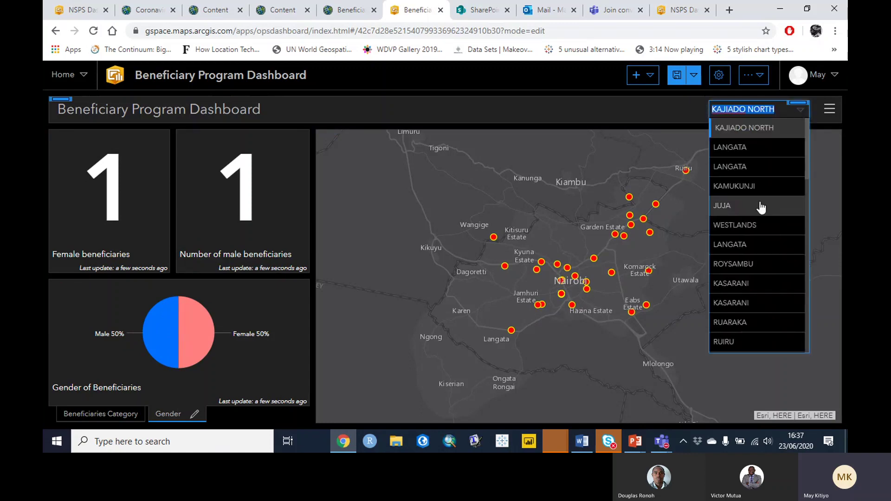
left_click(758, 265)
- Compare the indicators and Gender chart for KAJIADO NORTH and LANGATA using the header's constituency selector
left_click(803, 110)
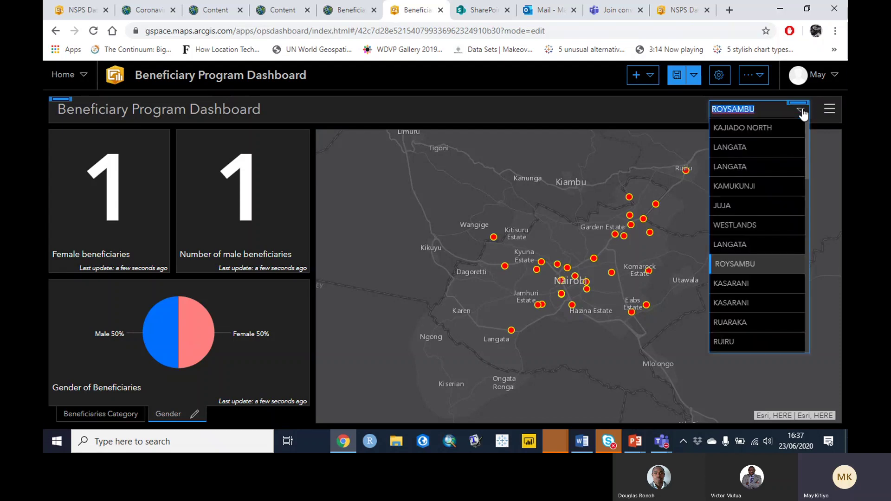
mouse_move(810, 129)
left_mouse_down()
mouse_move(812, 255)
mouse_move(811, 124)
left_mouse_up()
scroll(805, 139, "down", 3)
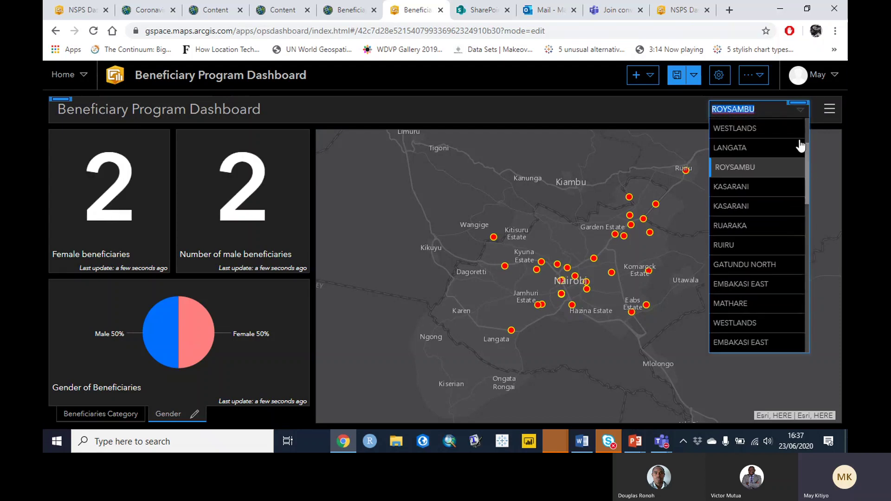
scroll(801, 146, "up", 3)
left_click(755, 131)
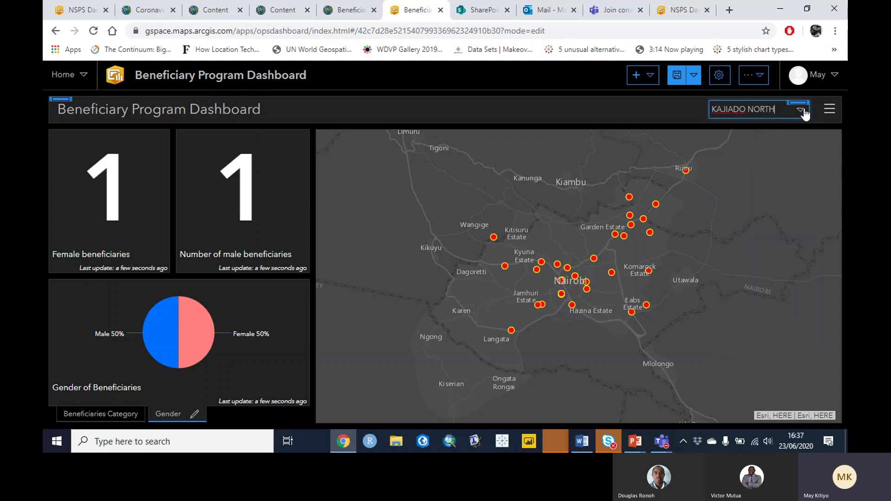
left_click(803, 113)
left_click(759, 166)
left_click(803, 111)
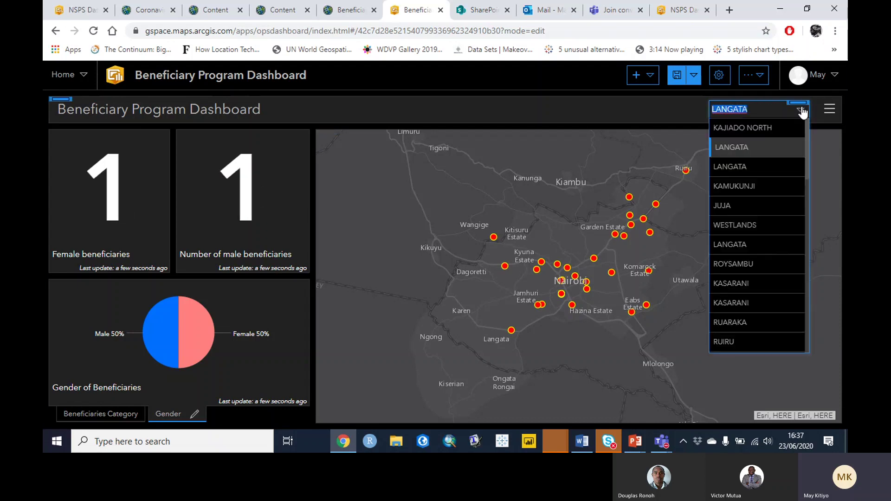
left_click(666, 113)
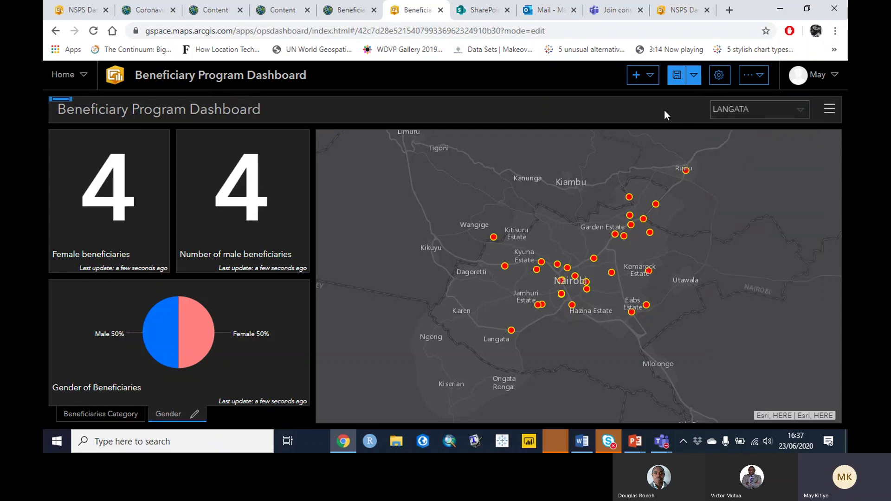
- Reopen the constituency selector's configuration and enable its None option
mouse_move(798, 114)
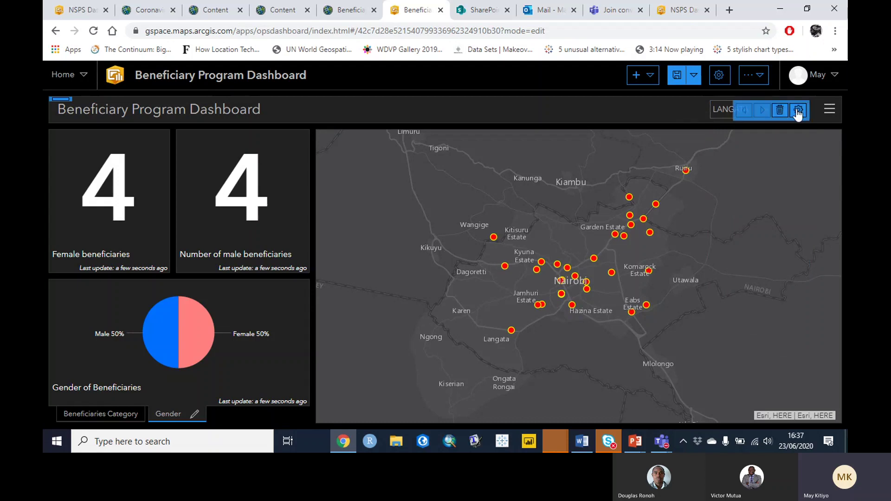
left_click(798, 112)
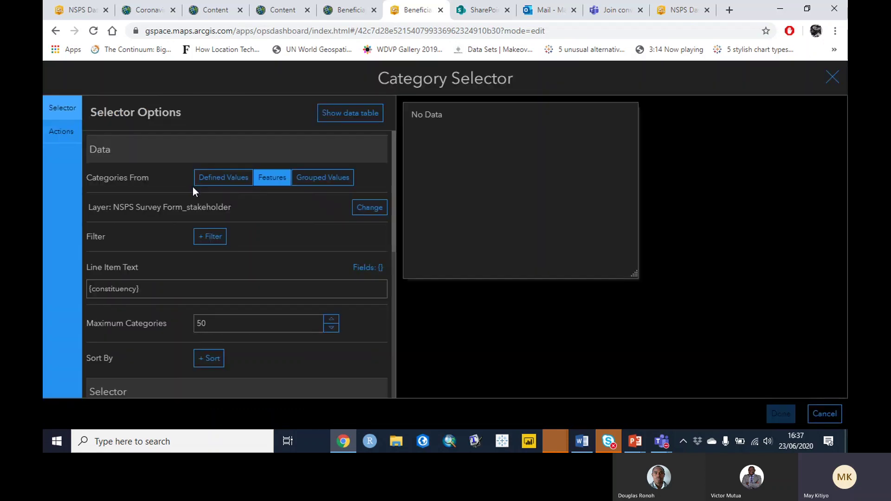
left_click_drag(395, 144, 397, 307)
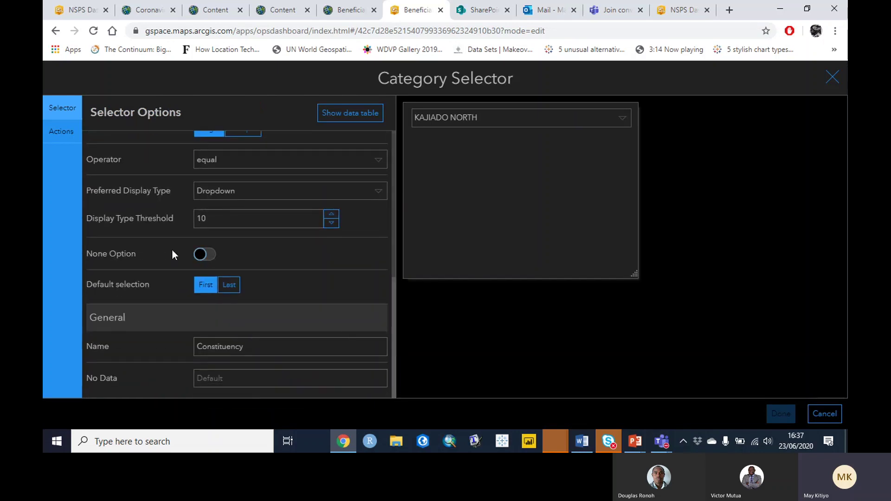
left_click(200, 256)
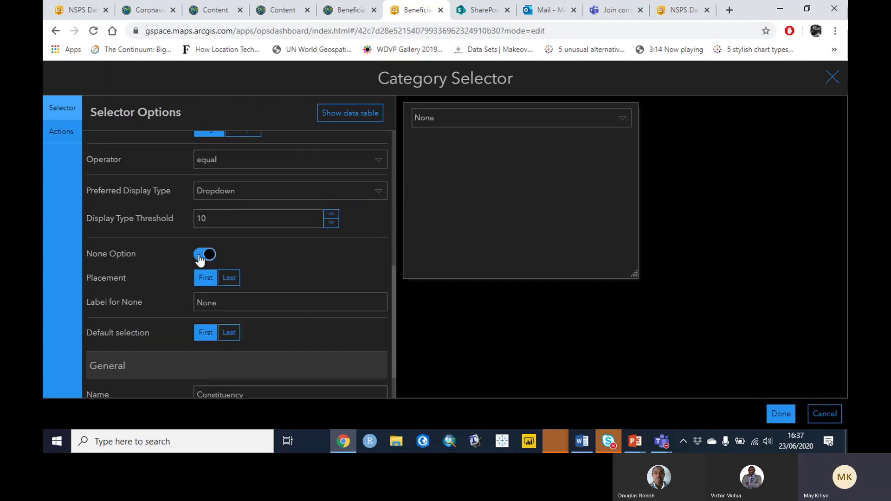
left_click(200, 258)
left_click(200, 258)
- Label the selector's None option "View all" and finish the configuration
double_click(229, 302)
type("View all")
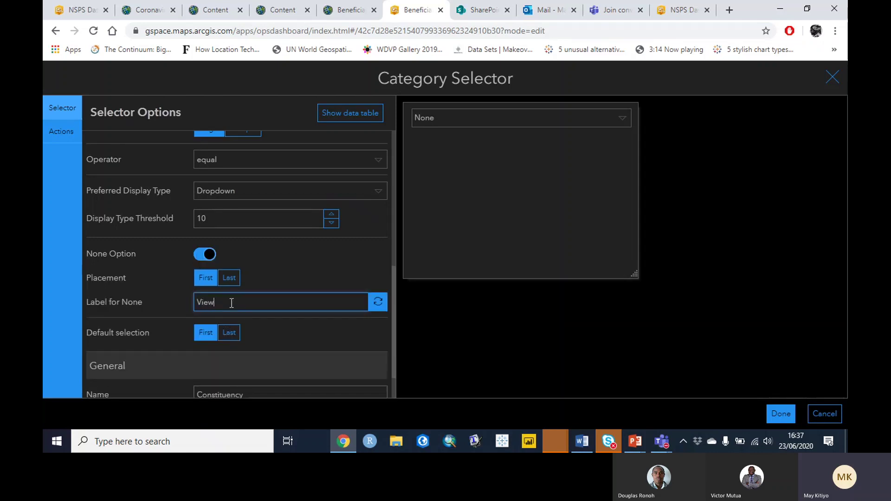
left_click(781, 413)
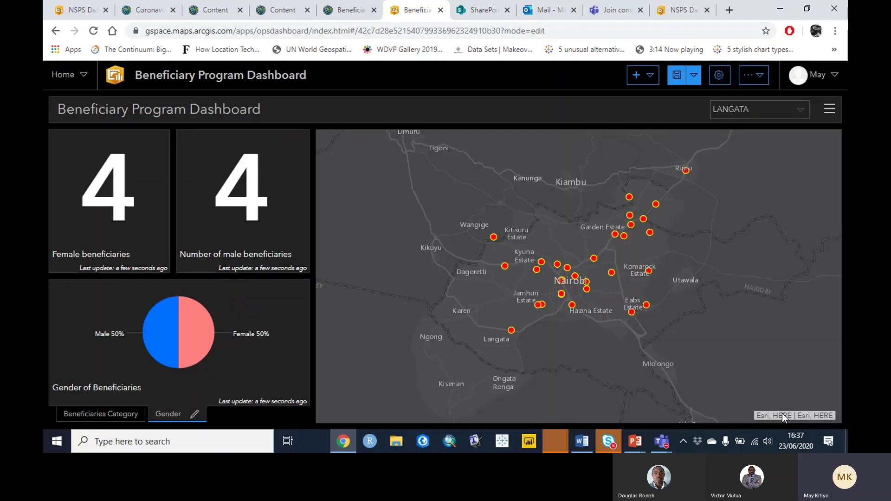
- Test the header's constituency selector with View all and WESTLANDS, checking the indicators and the Gender and Beneficiaries Category charts
left_click(727, 110)
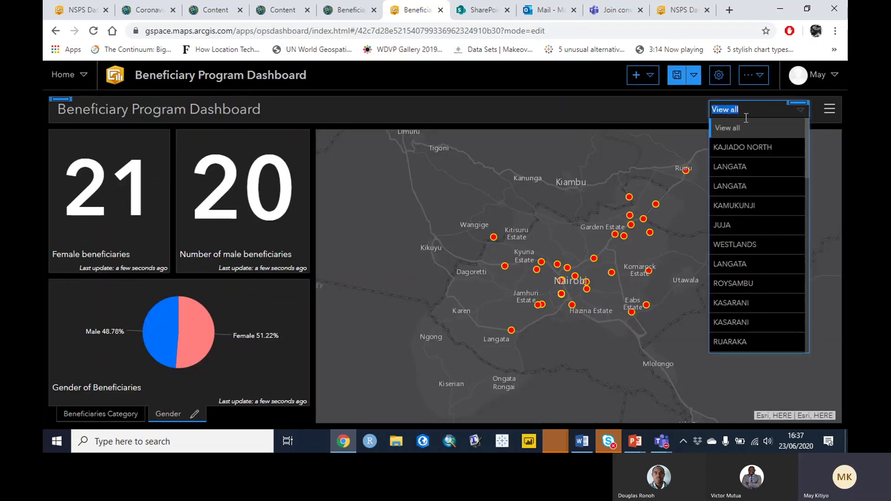
left_click(728, 126)
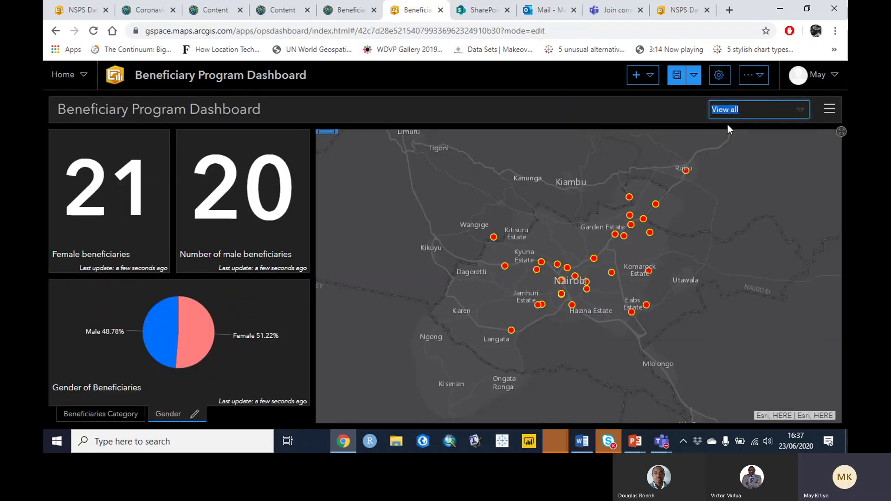
left_click(792, 115)
type("we")
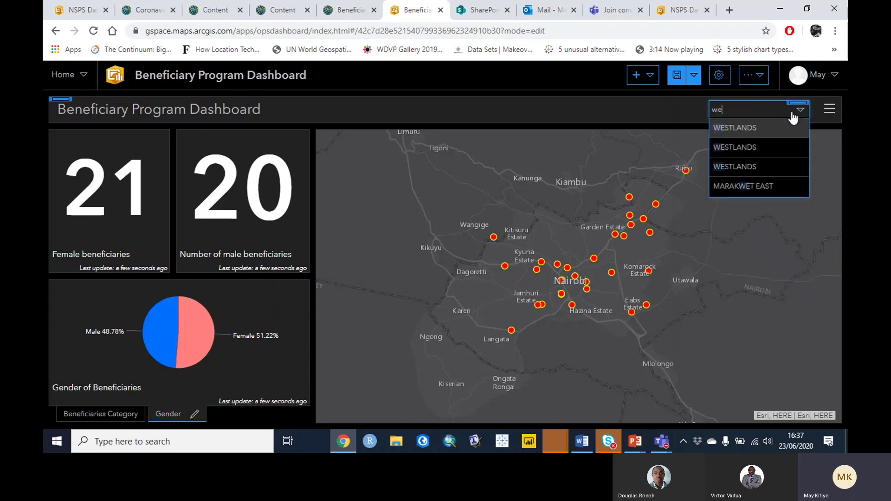
left_click(759, 122)
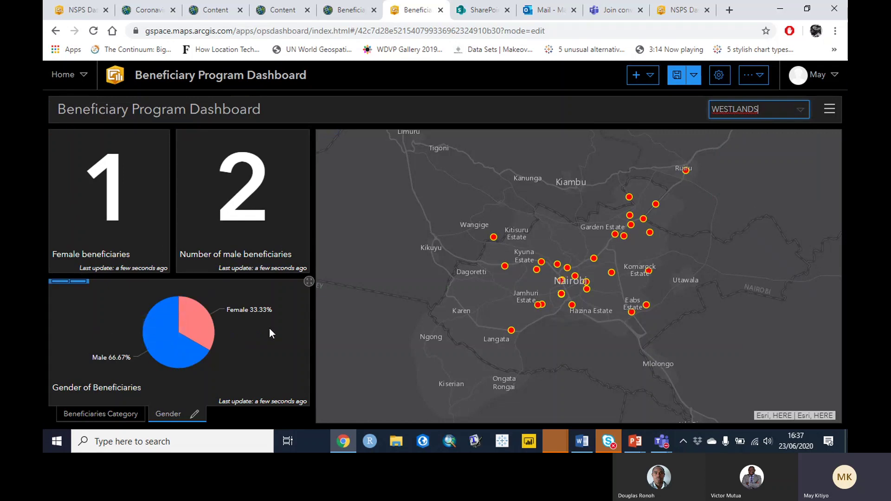
mouse_move(190, 329)
mouse_move(159, 340)
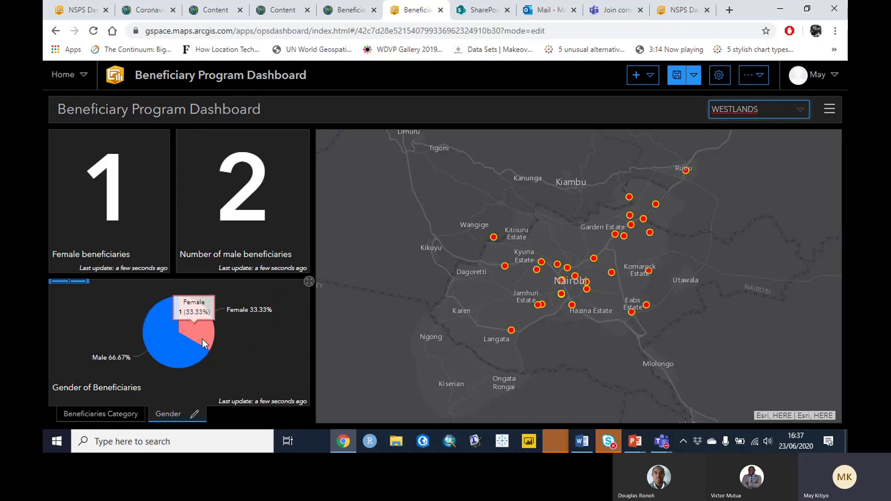
left_click(101, 415)
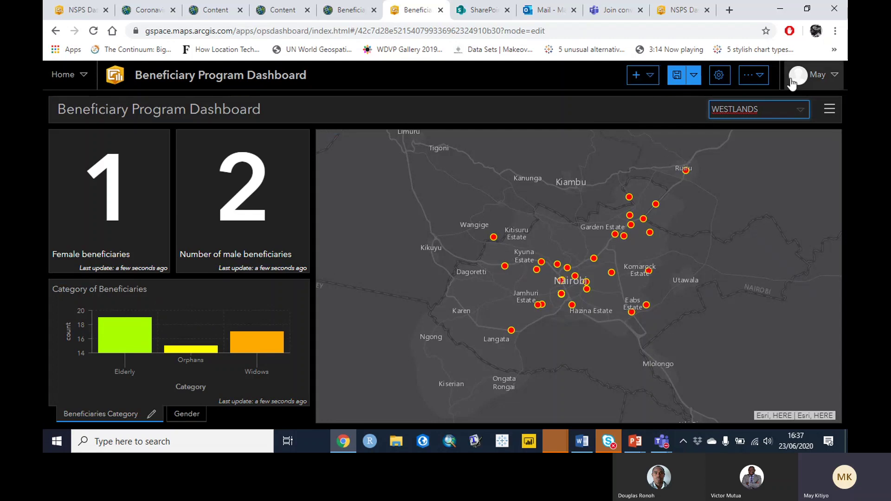
- Reopen the constituency selector's configuration and add the Category chart as a target of its filter action
left_click(798, 111)
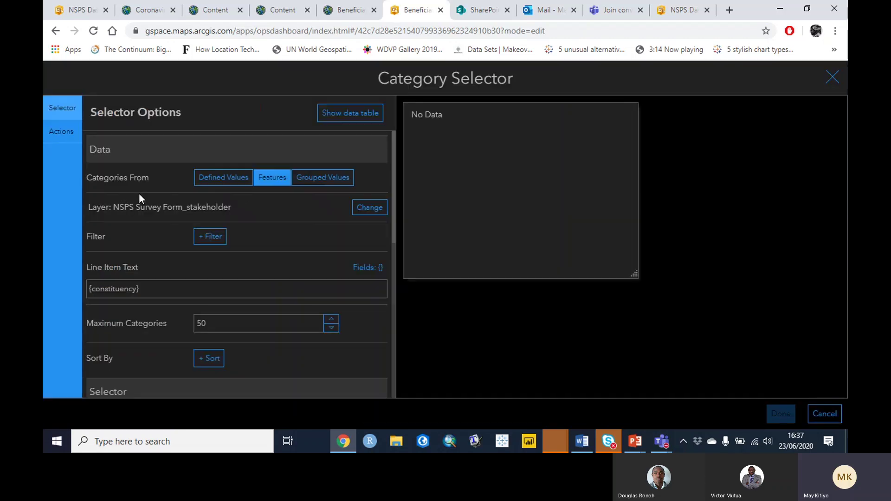
left_click(64, 139)
left_click(371, 149)
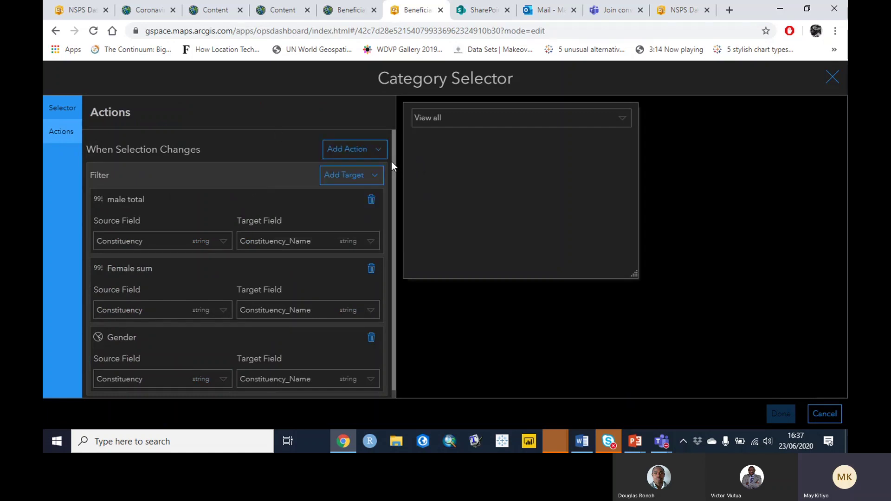
left_click_drag(391, 161, 400, 287)
left_click(346, 175)
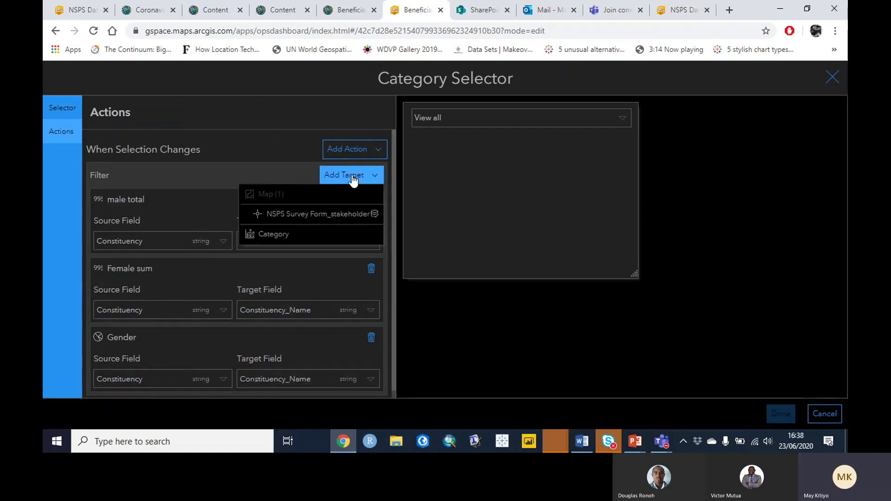
left_click(287, 233)
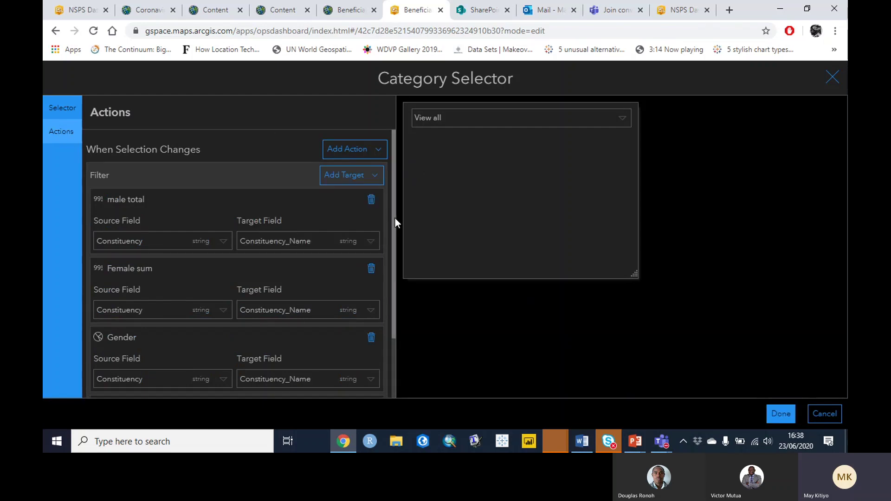
- Map the Category target's source field Constituency to target field Constituency_Name and finish the selector configuration
left_click_drag(394, 219, 397, 326)
left_click(223, 375)
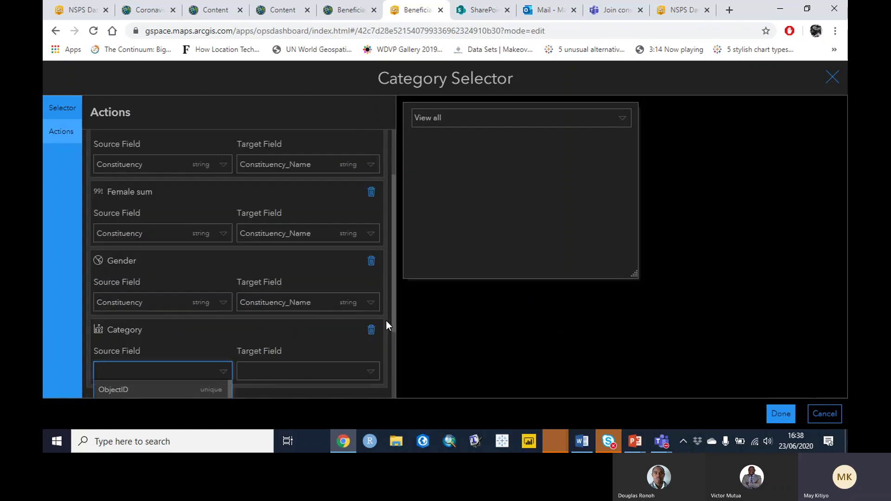
left_click_drag(392, 305, 390, 378)
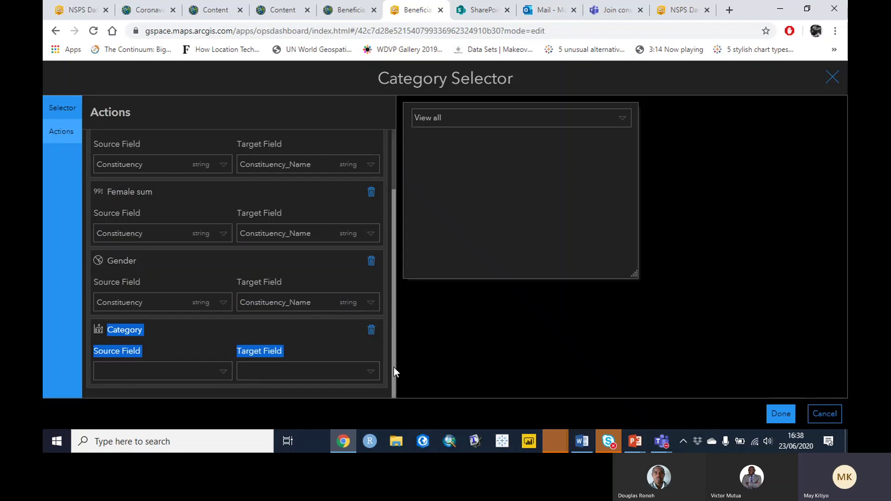
left_click(206, 369)
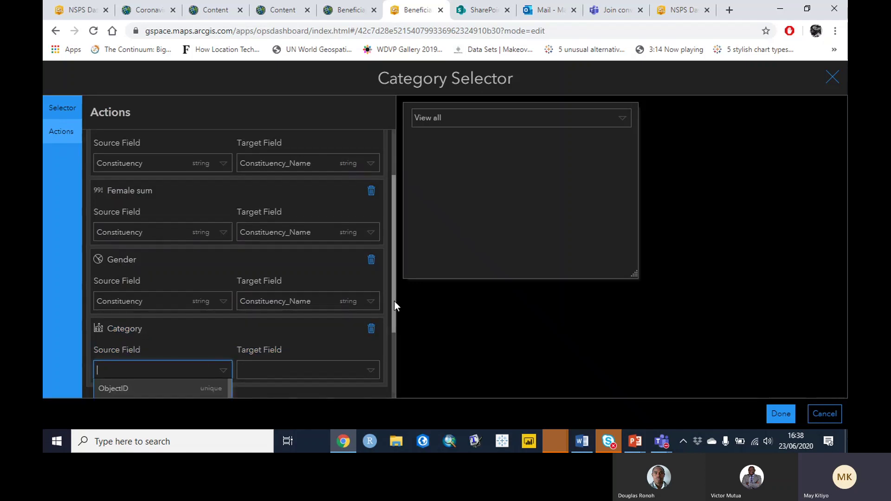
left_click_drag(394, 300, 393, 365)
left_click(165, 341)
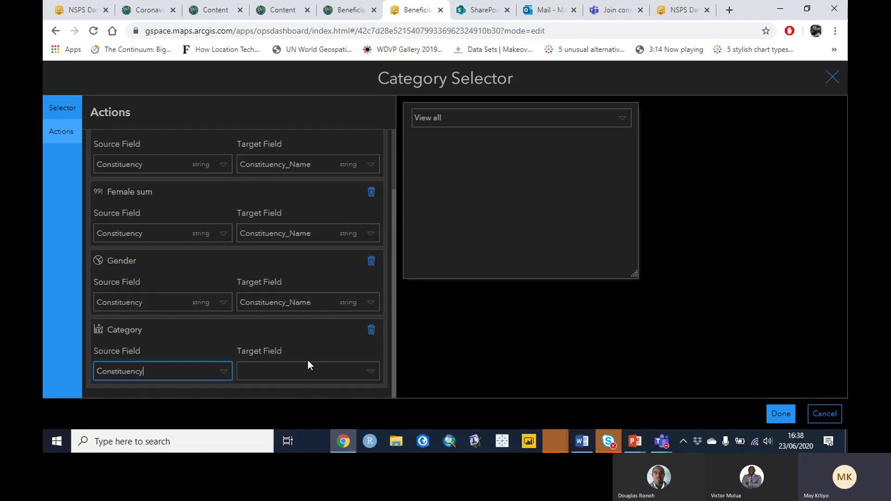
left_click(308, 366)
type("con")
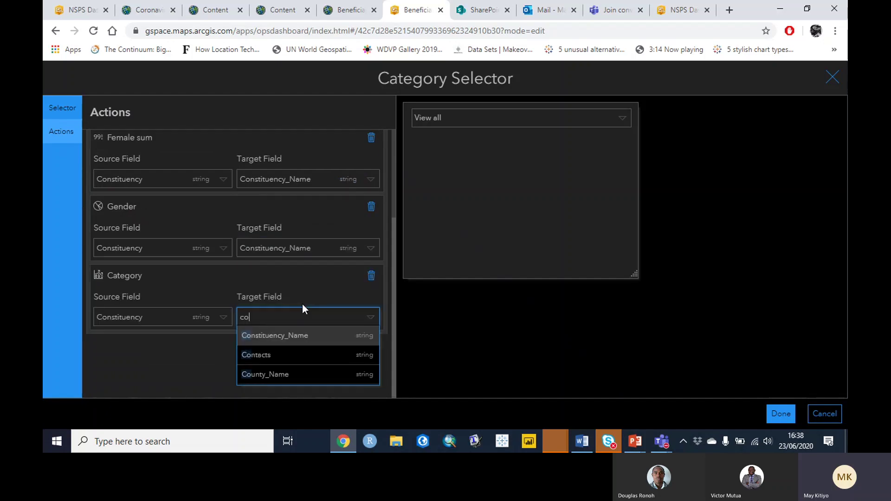
left_click(284, 356)
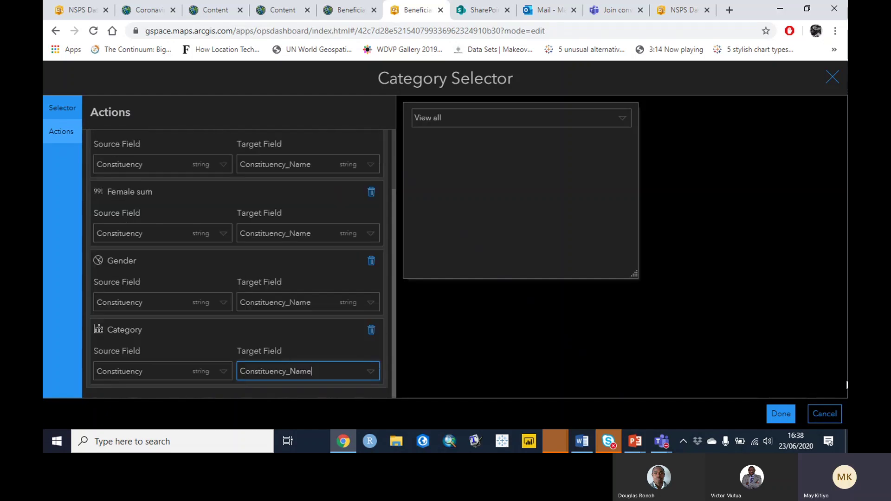
left_click(774, 415)
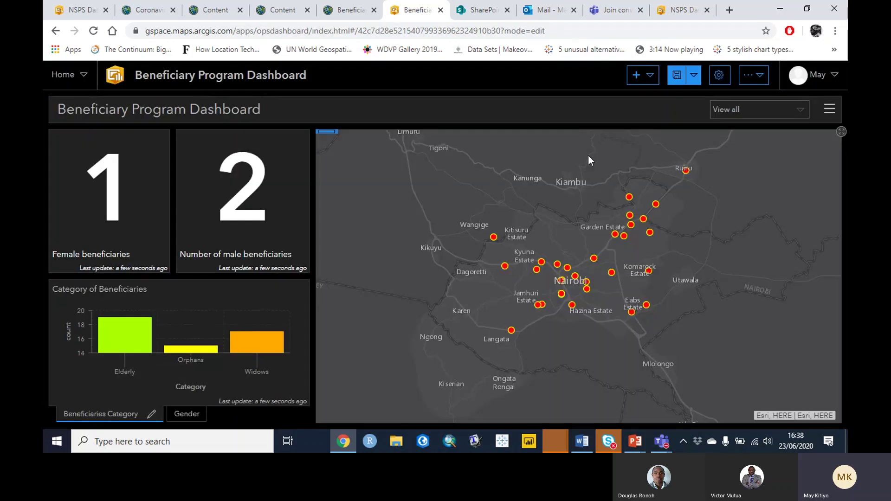
- Filter the dashboard by WESTLANDS to test the Beneficiaries Category chart, and show the Gender chart
left_click(730, 108)
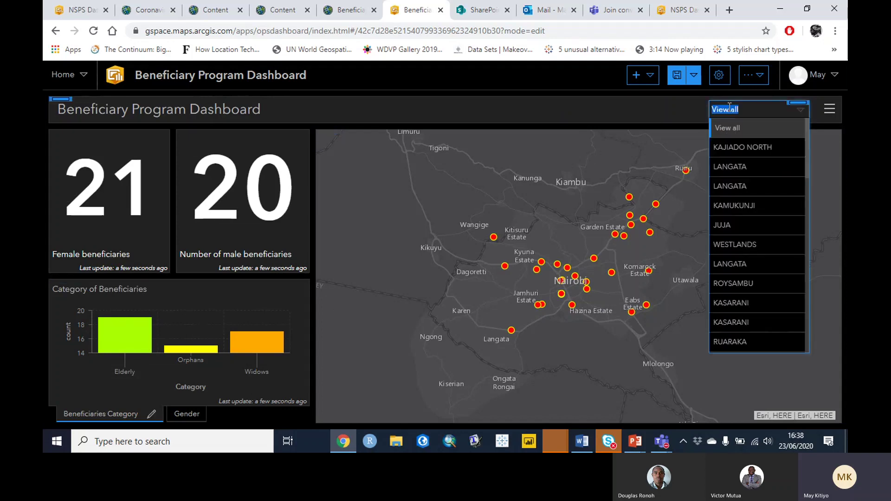
type("wes")
left_click(747, 131)
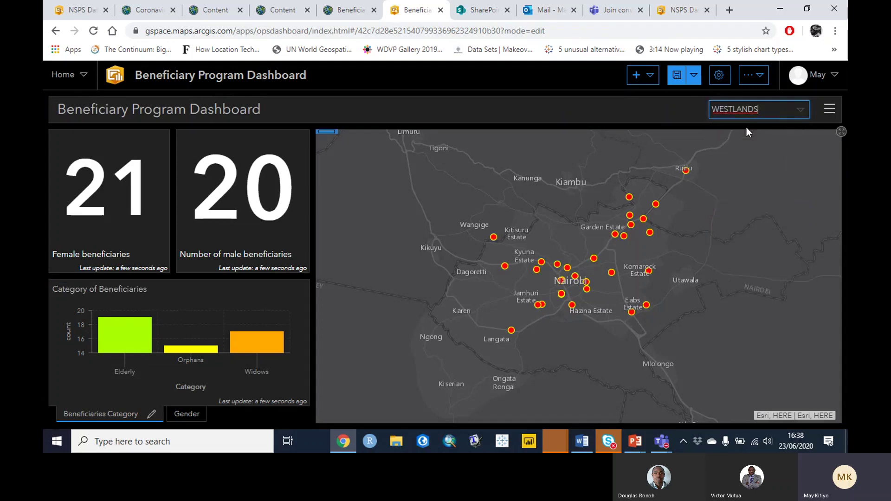
mouse_move(244, 342)
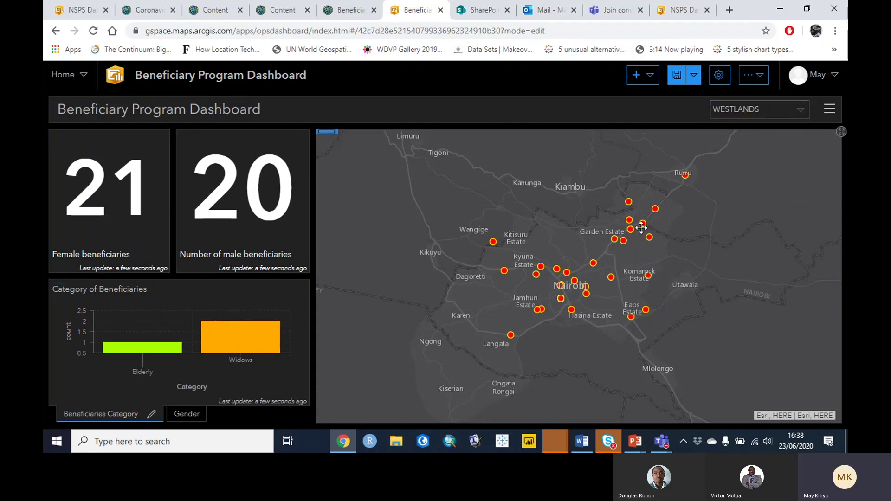
left_click(186, 414)
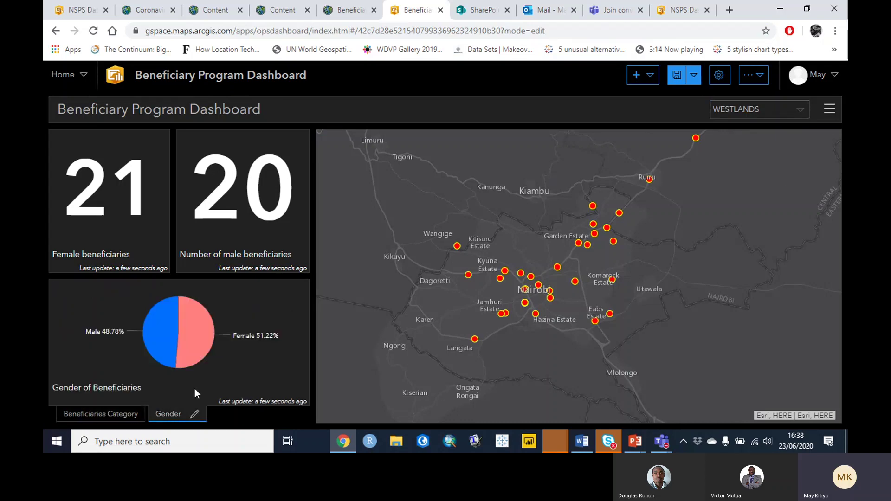
- Filter the dashboard by LANGATA and examine the Gender and Beneficiaries Category charts
left_click(747, 108)
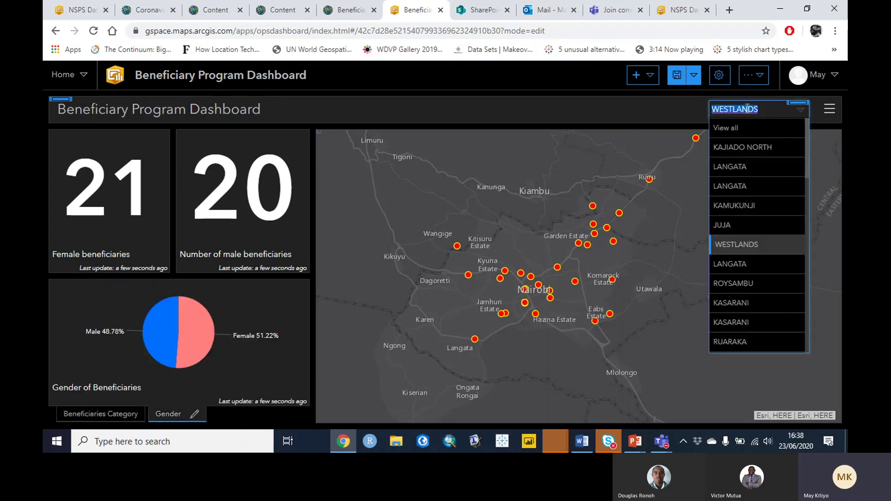
type("la")
left_click(732, 126)
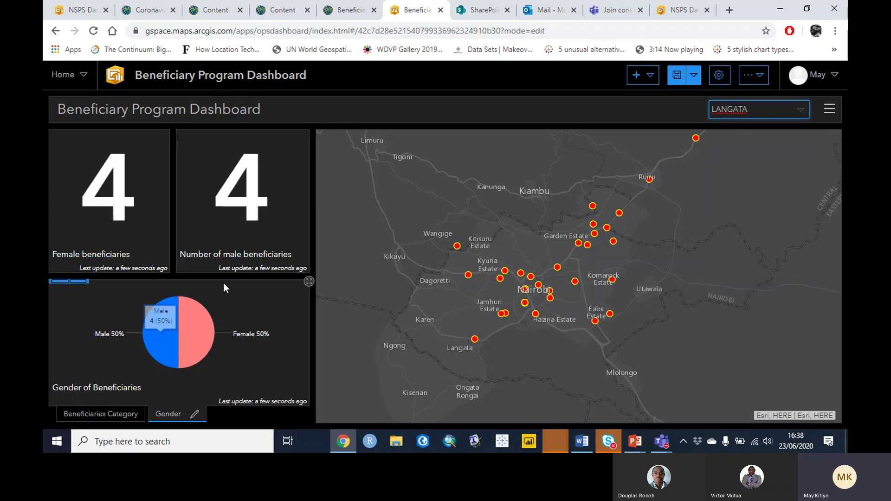
mouse_move(174, 362)
left_click(100, 415)
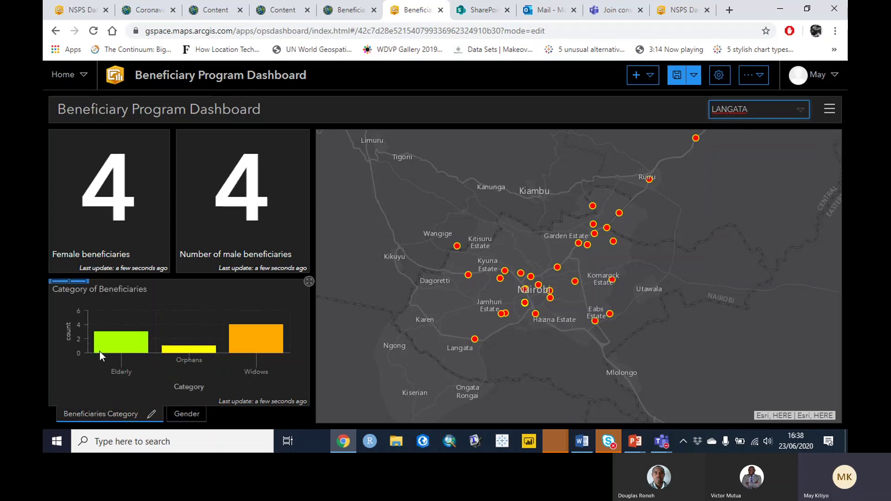
mouse_move(104, 342)
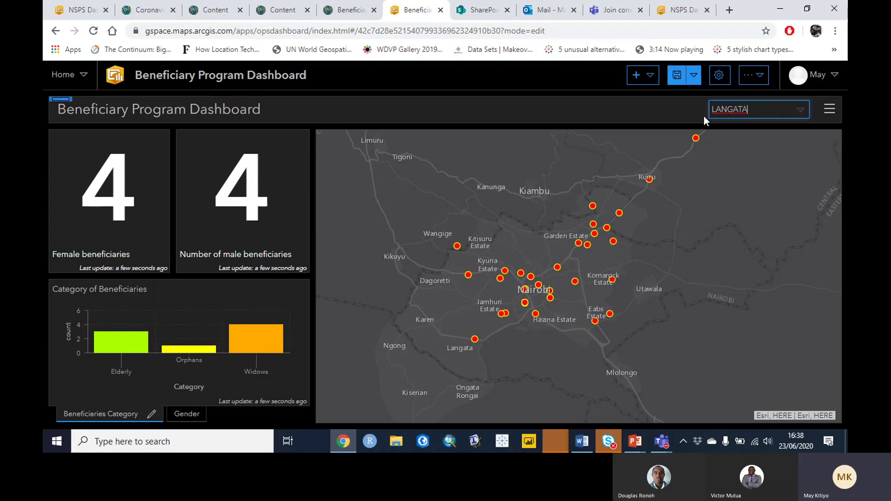
- Switch the constituency selector back to WESTLANDS and compare the Elderly and Widows bars with the gender indicators
left_click(806, 115)
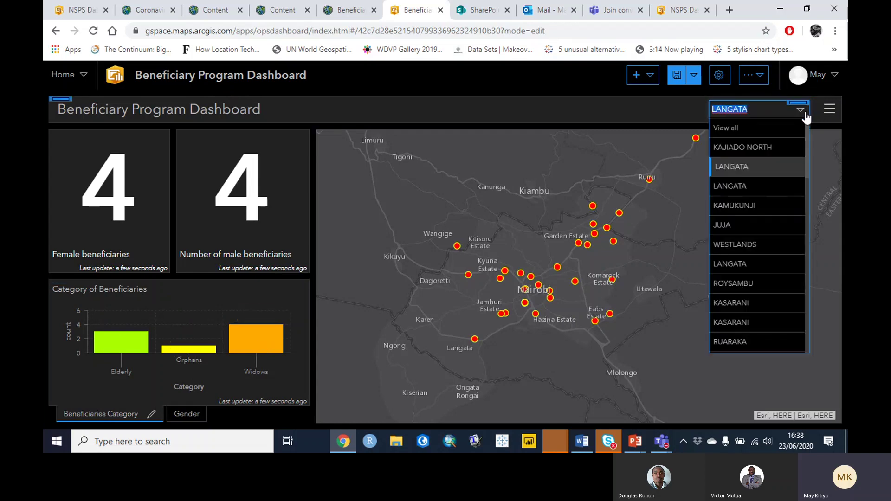
type("we")
left_click(731, 147)
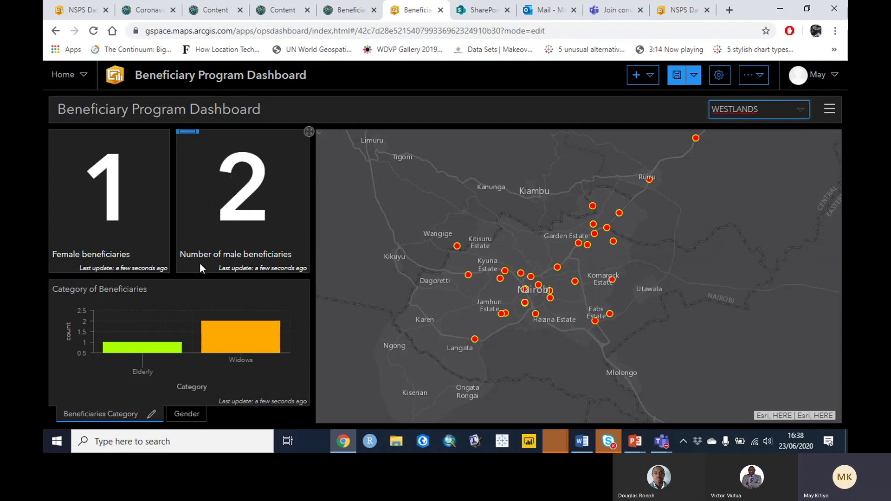
mouse_move(250, 326)
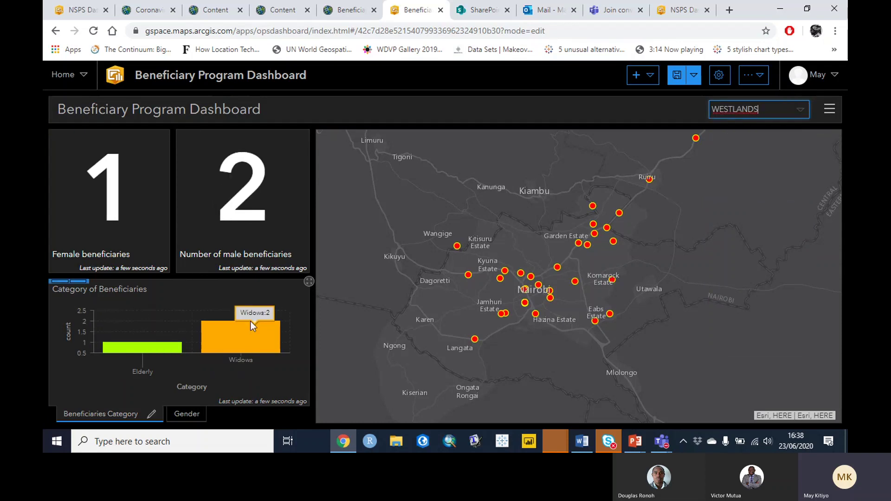
mouse_move(129, 350)
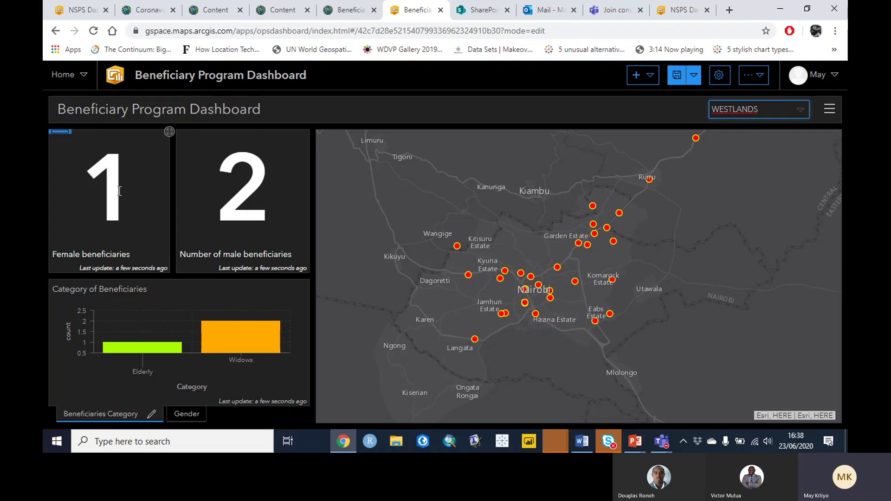
- Check the Gender chart for WESTLANDS, and save the dashboard
left_click(186, 413)
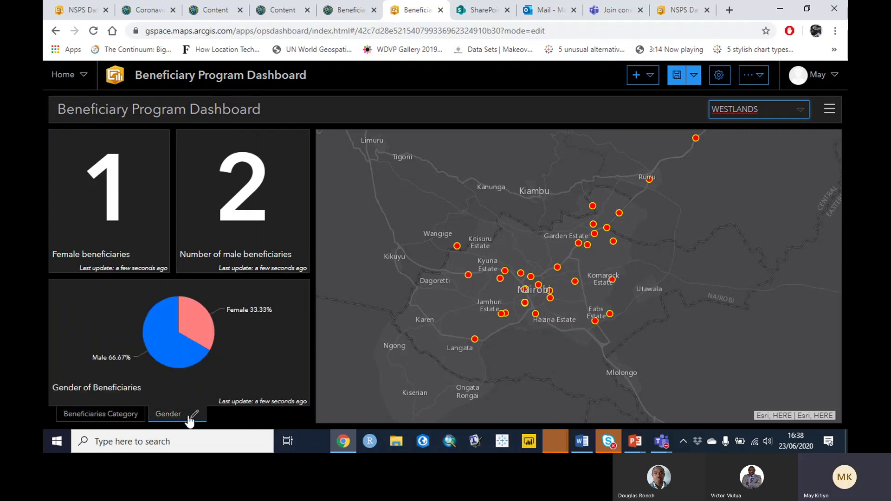
mouse_move(148, 334)
left_click(678, 75)
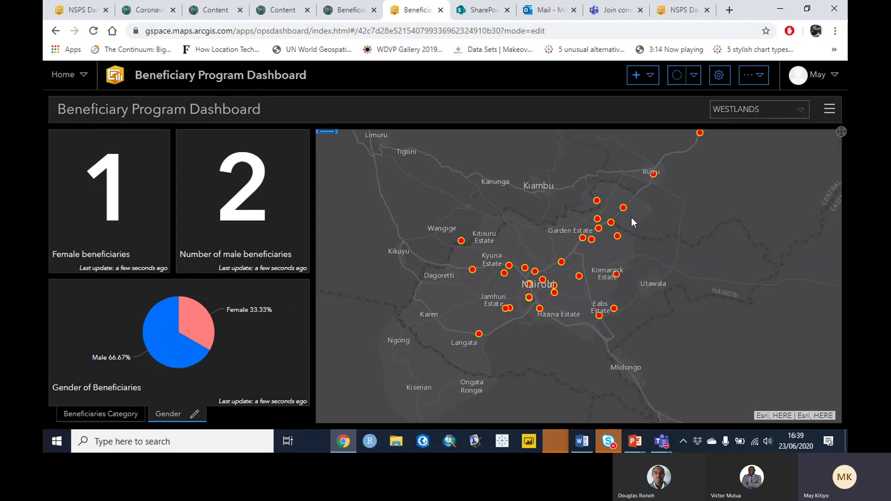
left_click(100, 414)
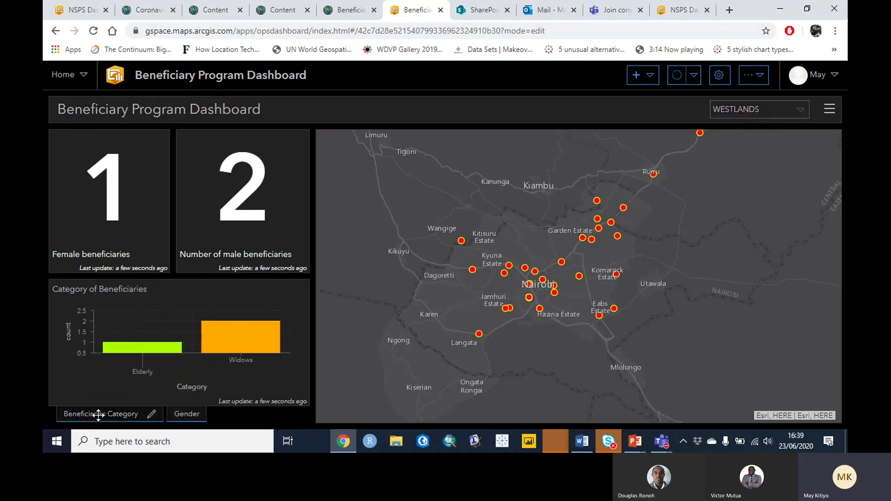
- Add a List element to the dashboard based on the Beneficiary_Details table
left_click(643, 75)
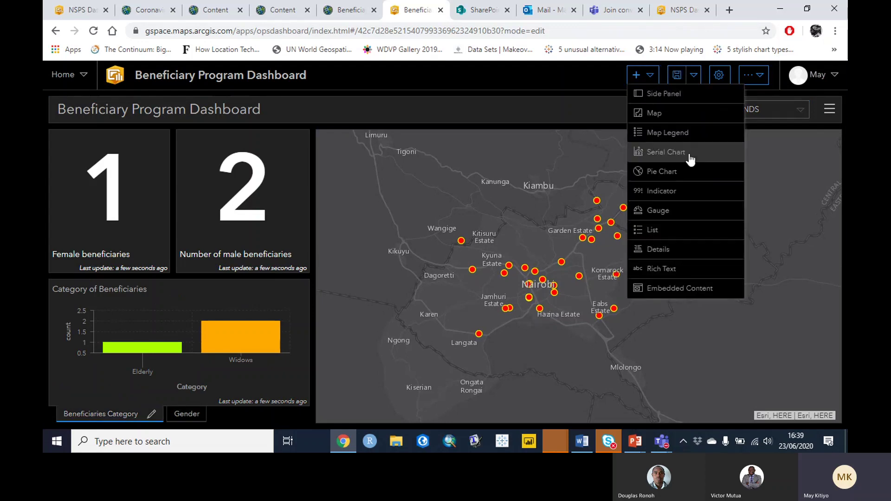
left_click(659, 230)
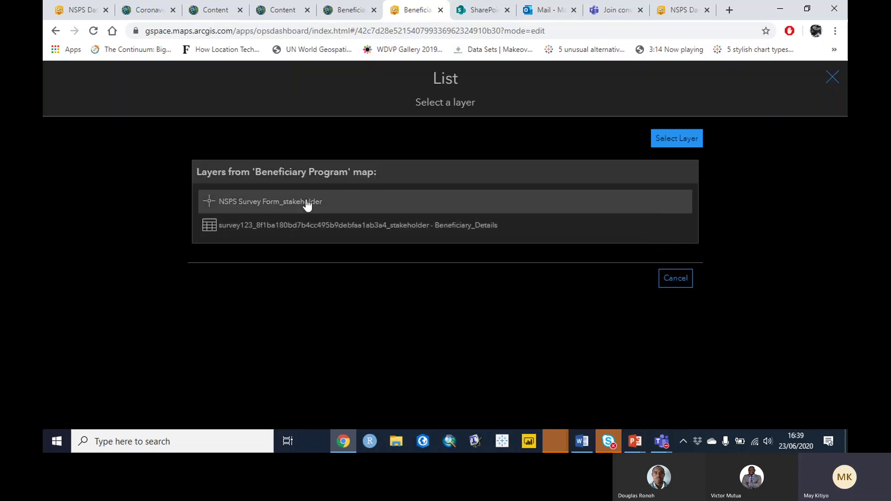
left_click(260, 223)
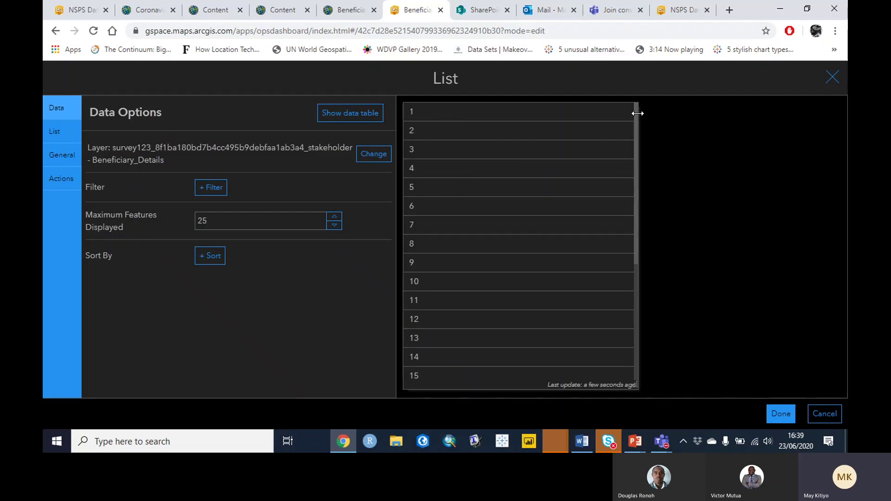
- Insert the Name field into the list's line item text
left_click(55, 131)
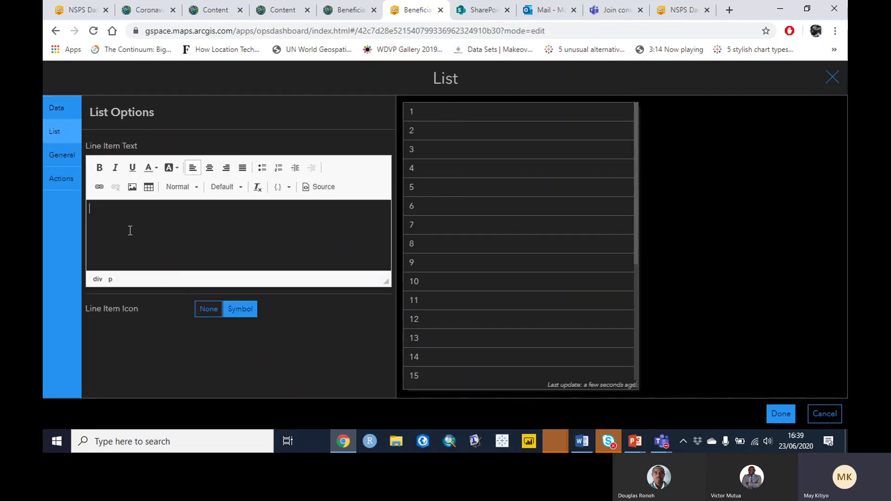
left_click(294, 190)
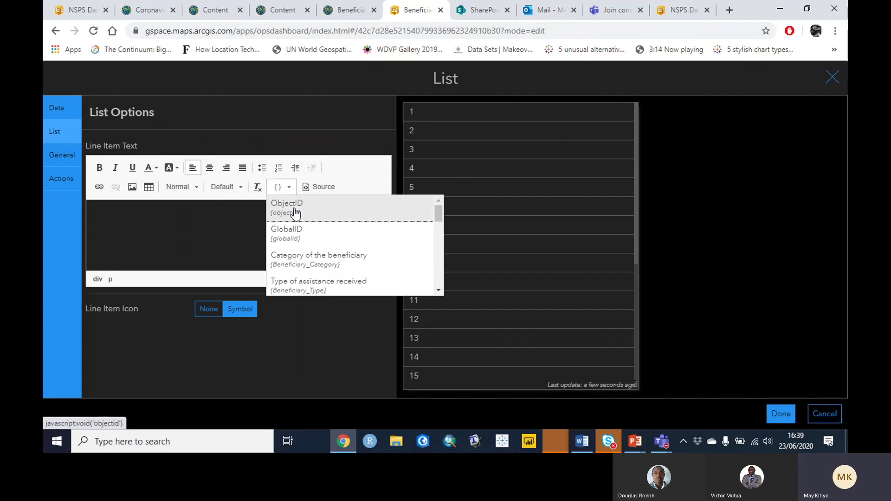
mouse_move(439, 222)
left_mouse_down()
mouse_move(438, 286)
mouse_move(428, 235)
left_mouse_up()
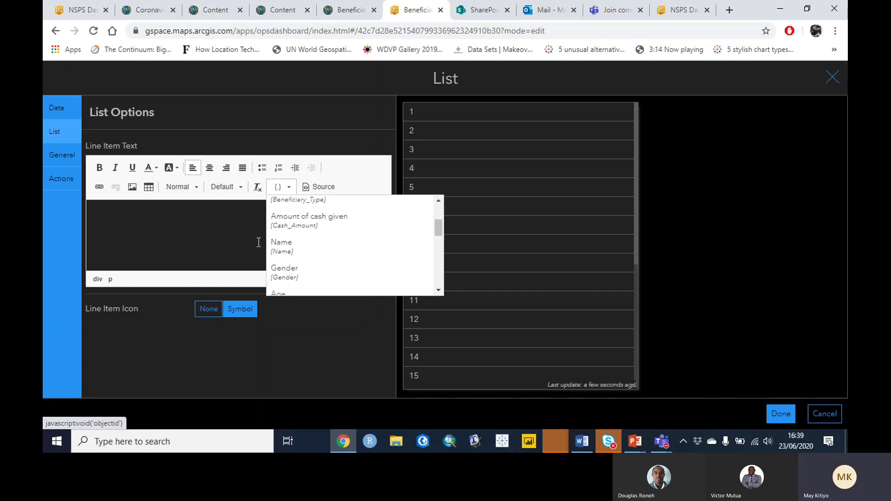
left_click(306, 215)
left_click(280, 190)
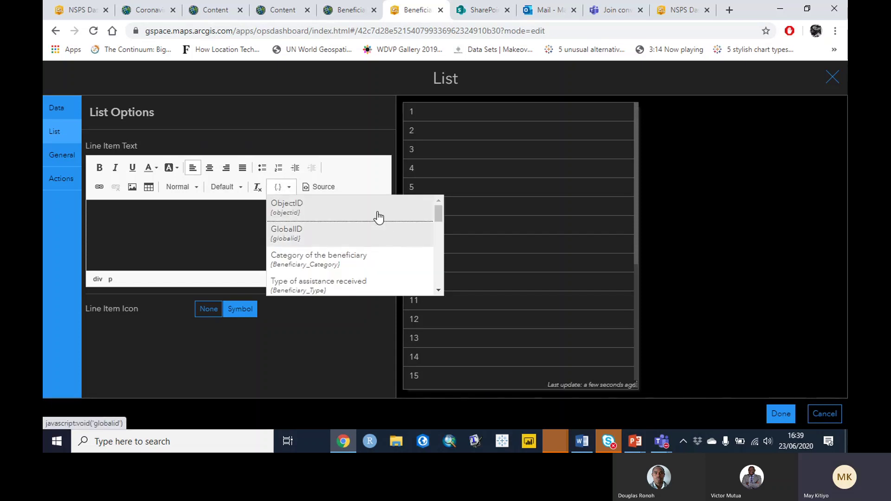
left_click_drag(436, 209, 439, 227)
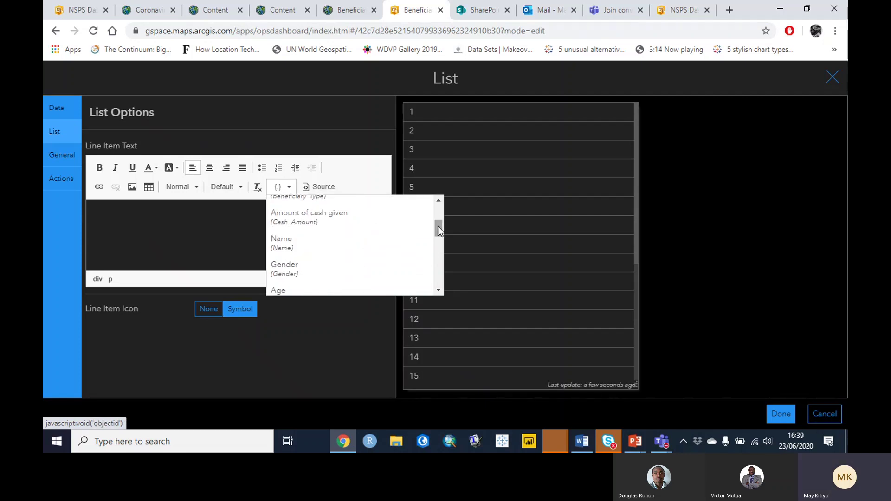
left_click(304, 251)
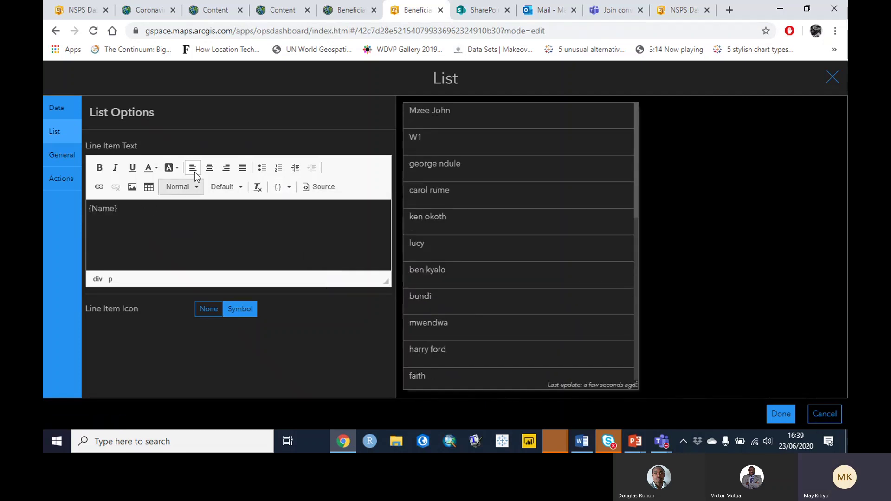
- Add the ID_No field below the Name field in the list's line item text
left_click(284, 193)
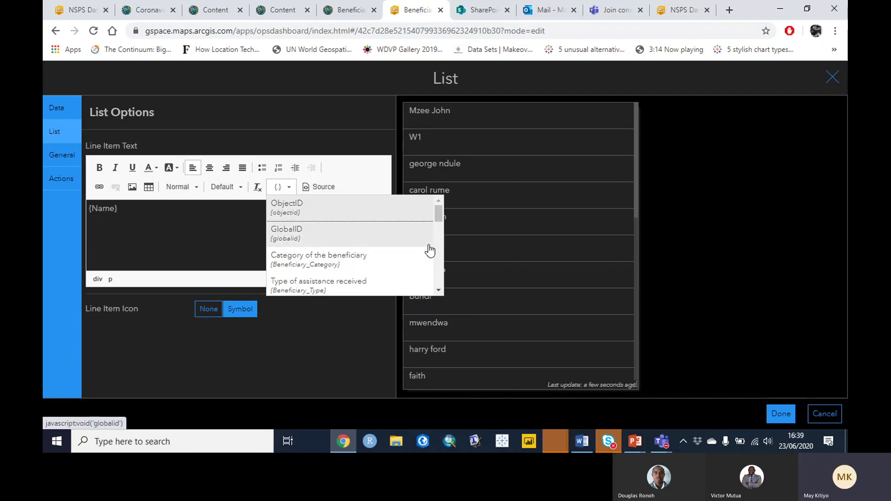
left_click_drag(435, 219, 438, 253)
left_click(307, 225)
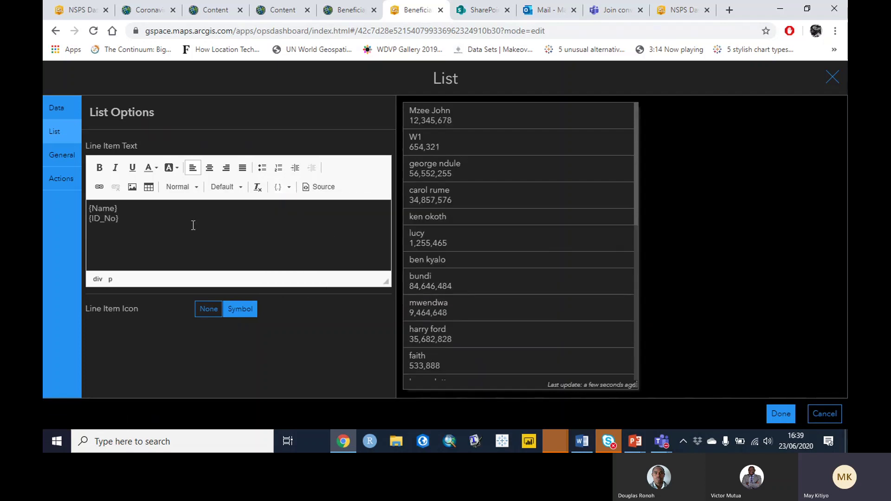
- Set the list's text color to white
left_click(56, 155)
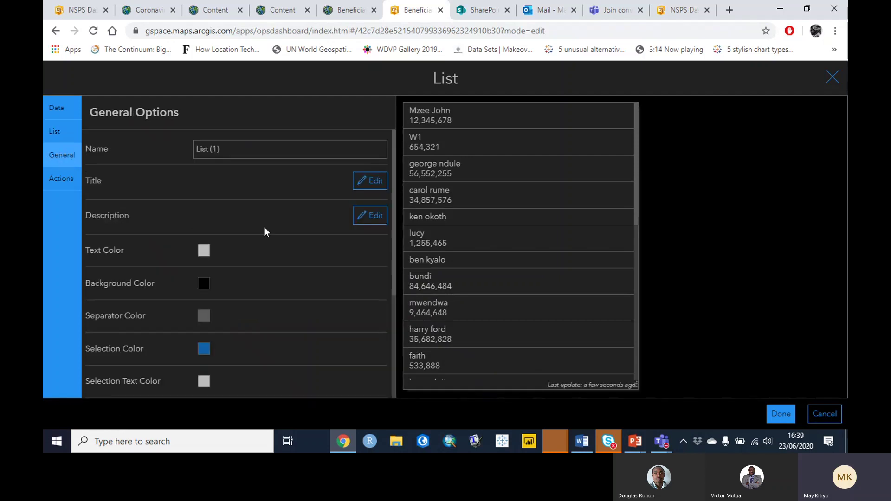
left_click(195, 257)
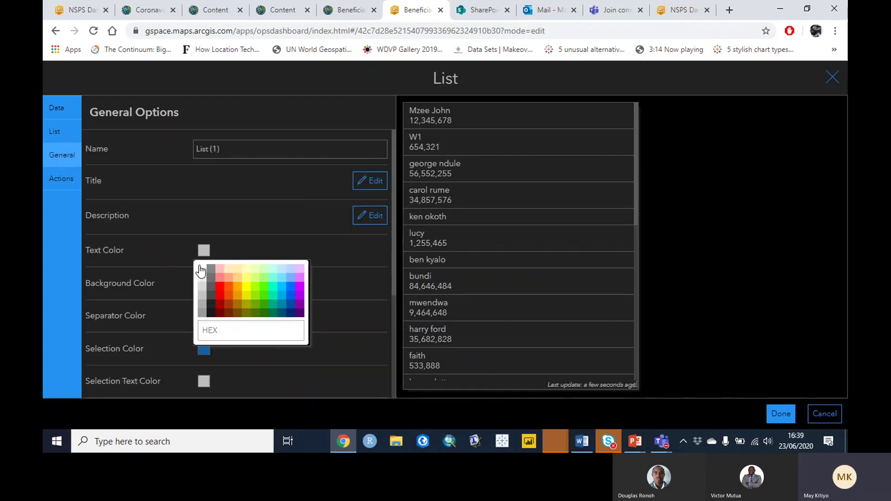
left_click(199, 269)
- Separate the two line item fields into paragraphs, label them "Name :" and "ID No.", and finish configuring the list
left_click(52, 133)
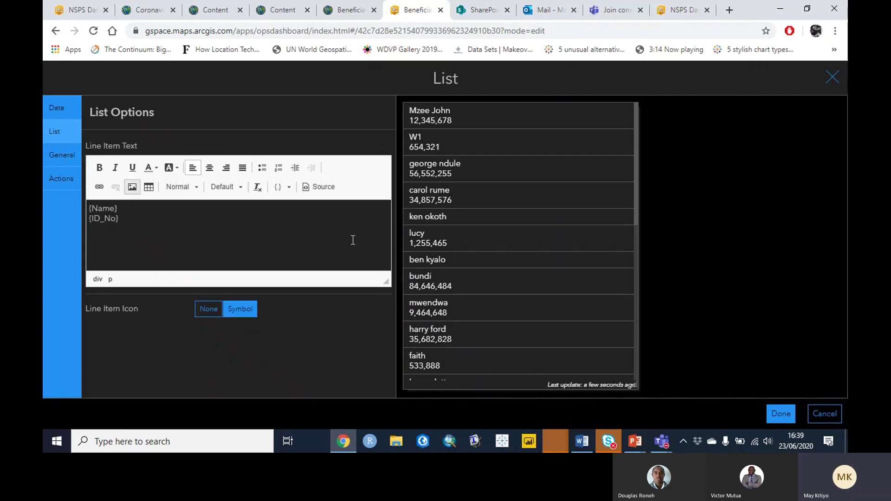
key("Return")
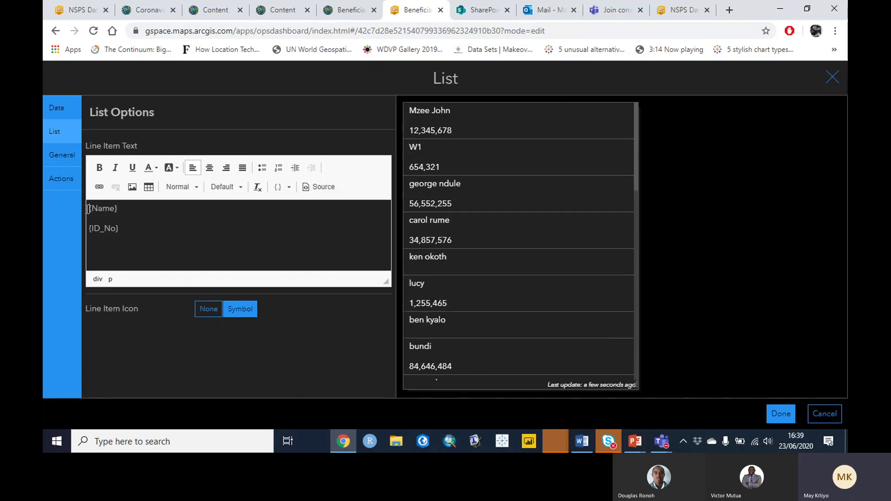
type("Name :")
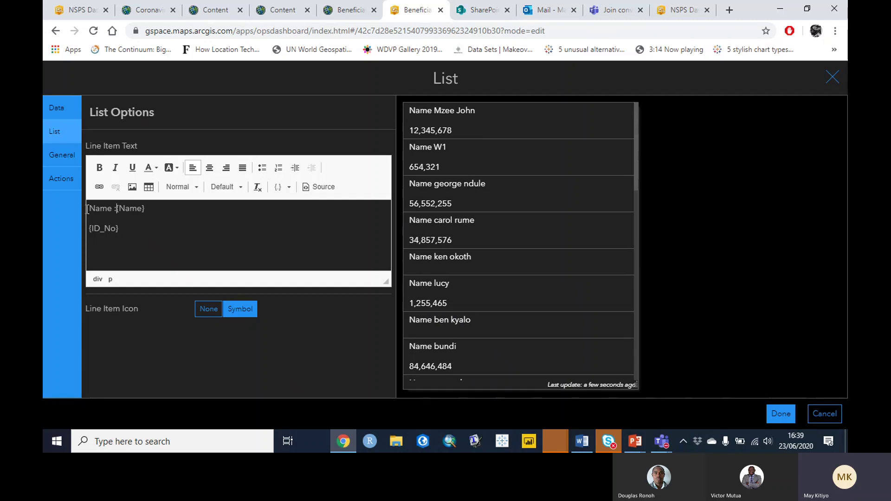
left_click(88, 228)
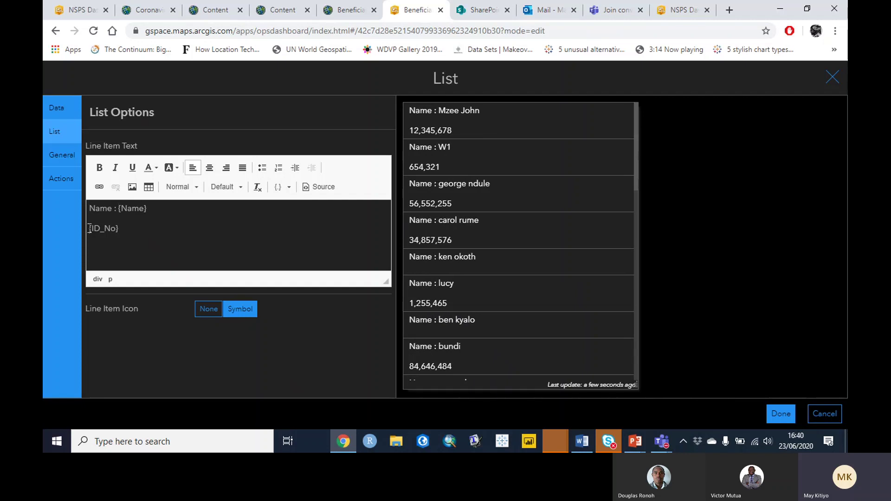
type("ID No.")
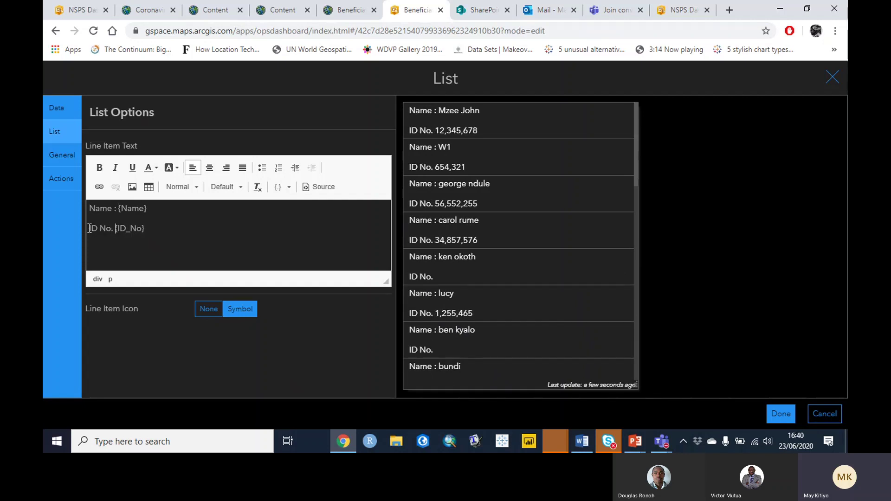
left_click(786, 414)
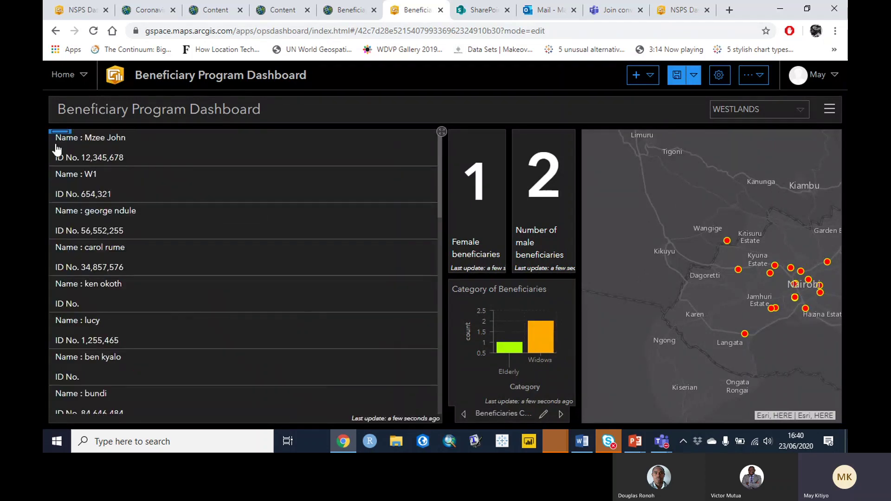
- Dock the list to the right of the map, and resize the columns to narrow the list and widen the indicators and charts
mouse_move(56, 135)
left_click_drag(57, 136, 846, 270)
mouse_move(58, 135)
left_click_drag(60, 135, 839, 274)
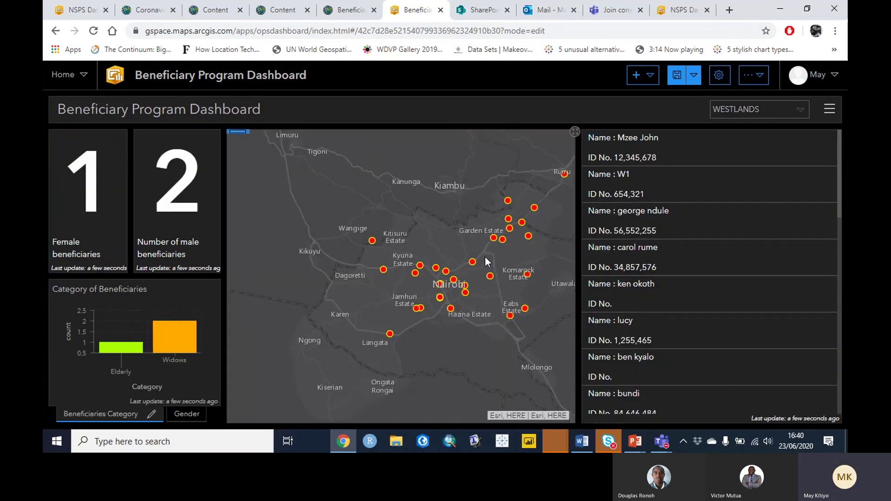
left_click_drag(579, 240, 683, 250)
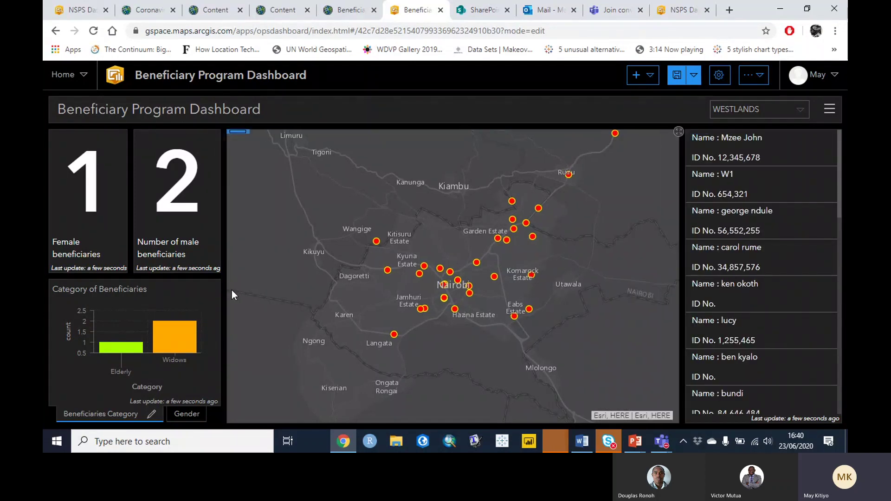
left_click_drag(224, 291, 276, 290)
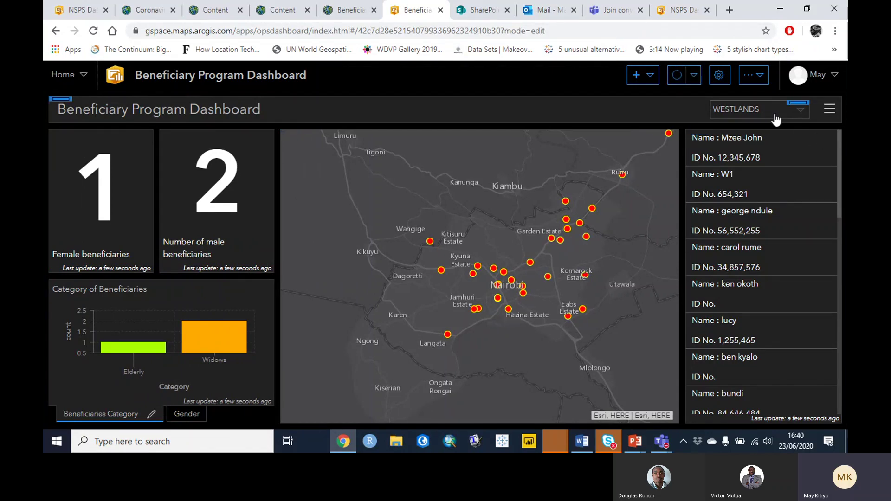
- Filter the dashboard by KAJIADO NORTH and check whether the beneficiary list responds to the selector
left_click(734, 108)
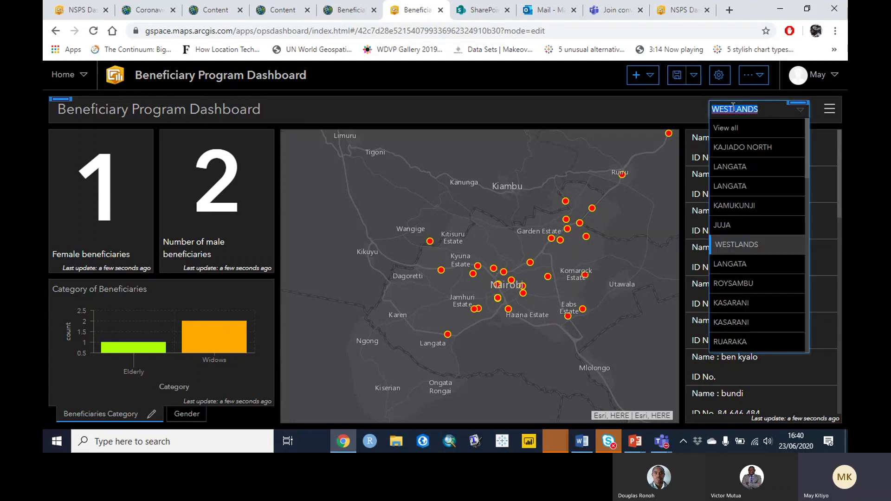
left_click(739, 148)
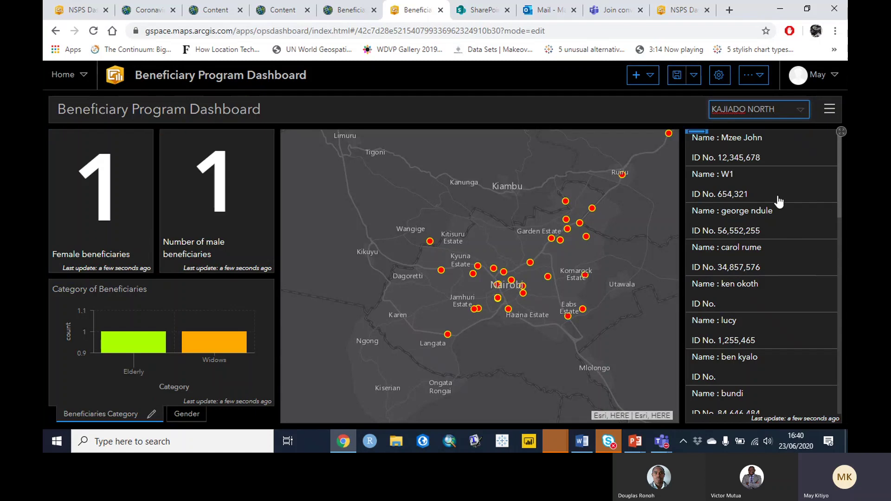
- Add the beneficiary list as a filter target of the constituency selector
left_click(799, 110)
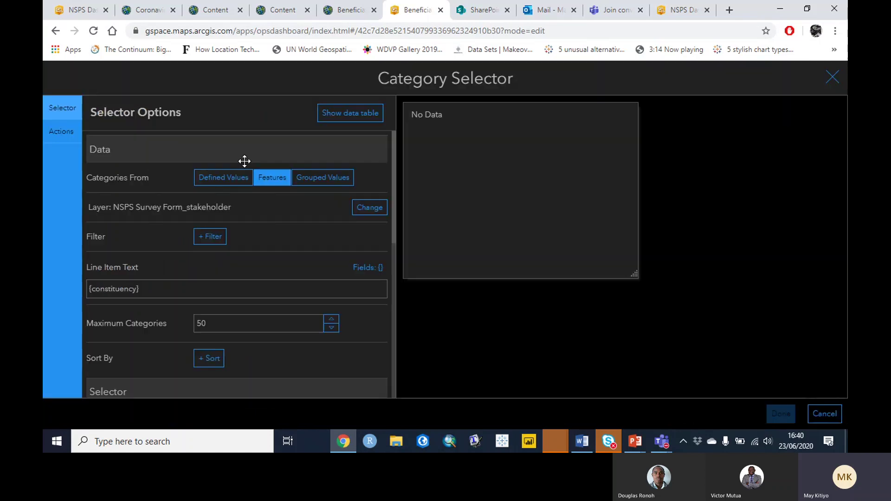
left_click(65, 134)
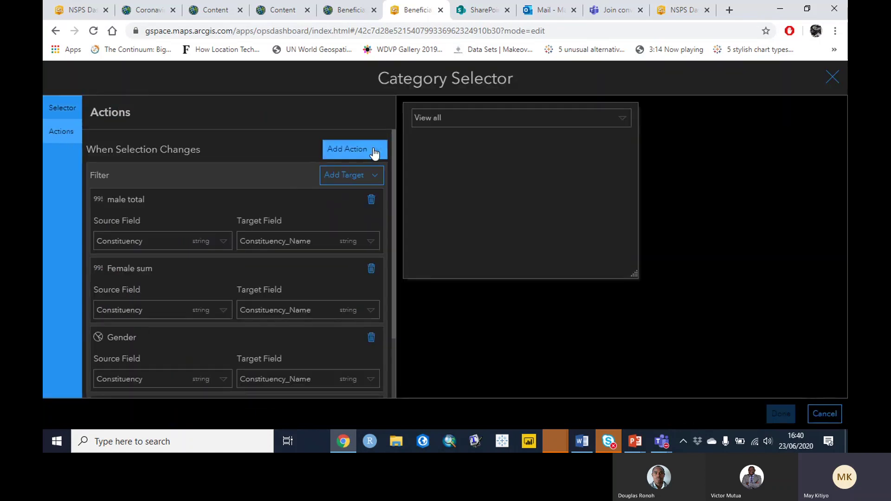
left_click(355, 179)
left_click(277, 234)
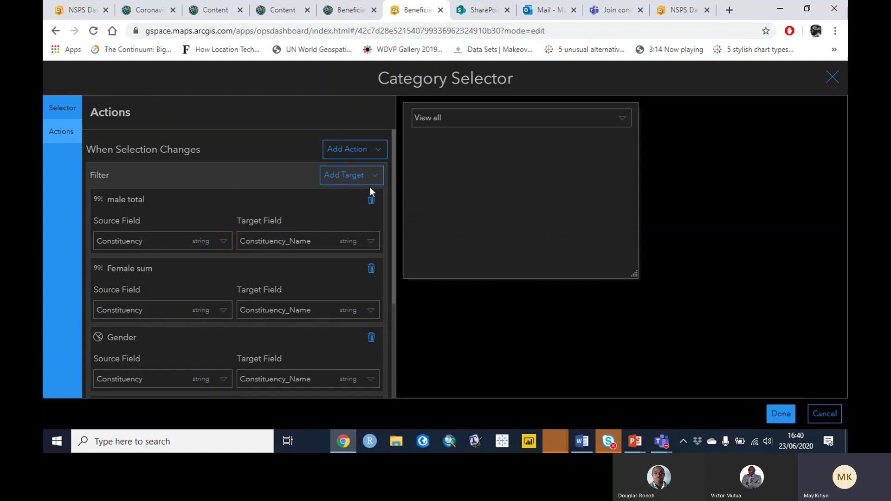
- Match source field Constituency to target field Constituency_Name for the list's filter, and apply the selector changes
scroll(395, 199, "down", 3)
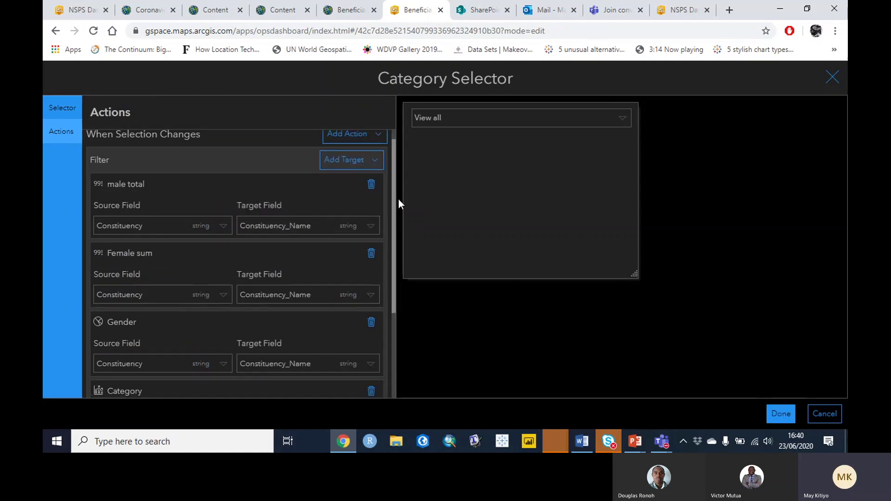
left_click(217, 376)
type("con")
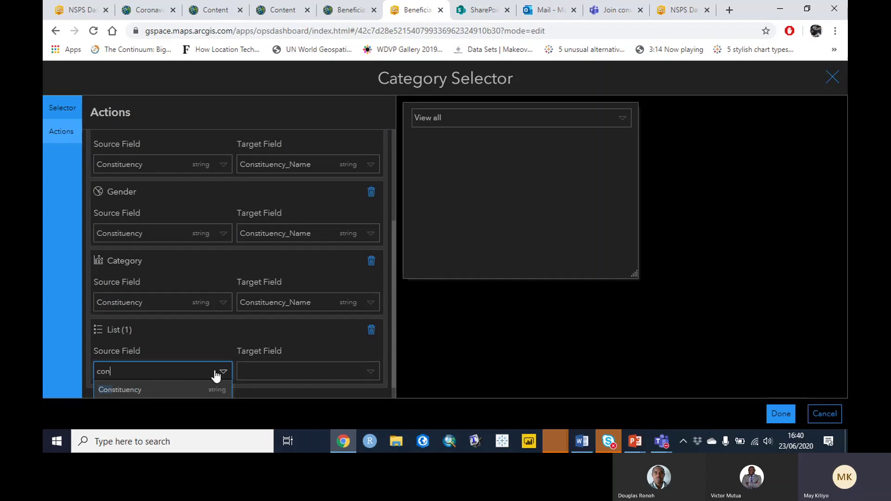
left_click(167, 390)
left_click(277, 371)
type("c")
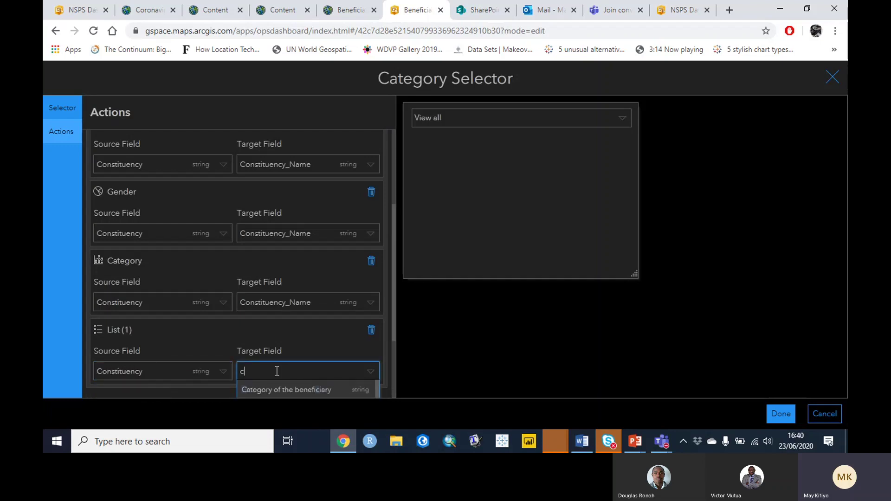
type("p")
key("BackSpace")
type("on")
left_click(305, 392)
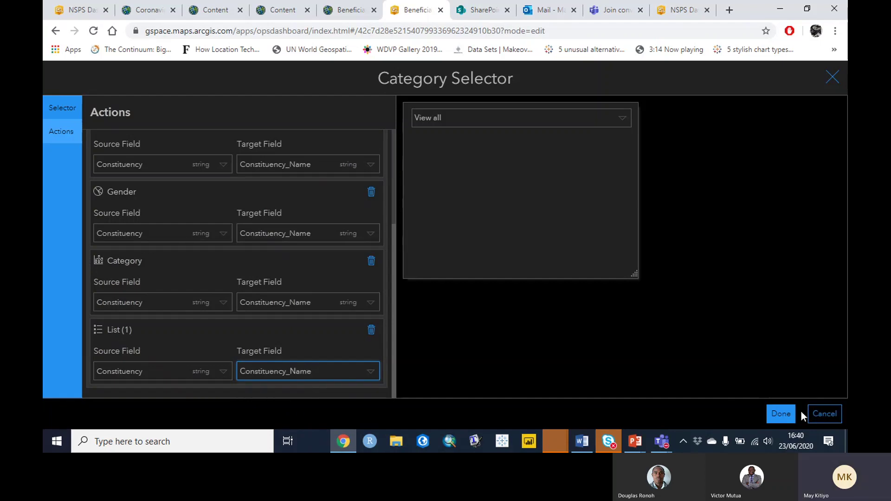
left_click(782, 413)
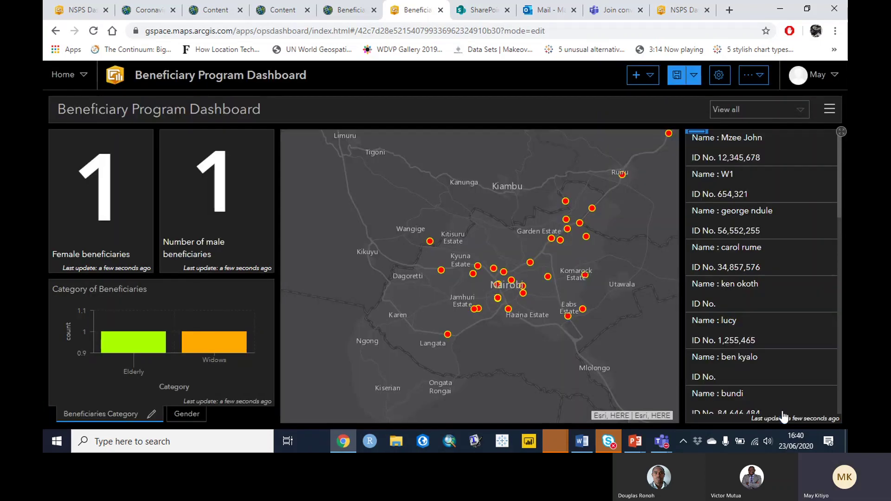
left_click(746, 116)
type("nair")
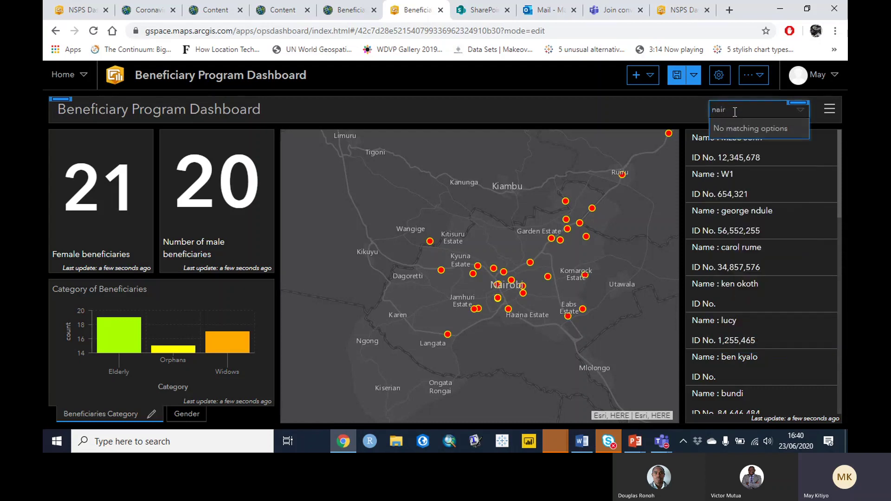
key("BackSpace")
key("BackSpace")
key("BackSpace")
key("BackSpace")
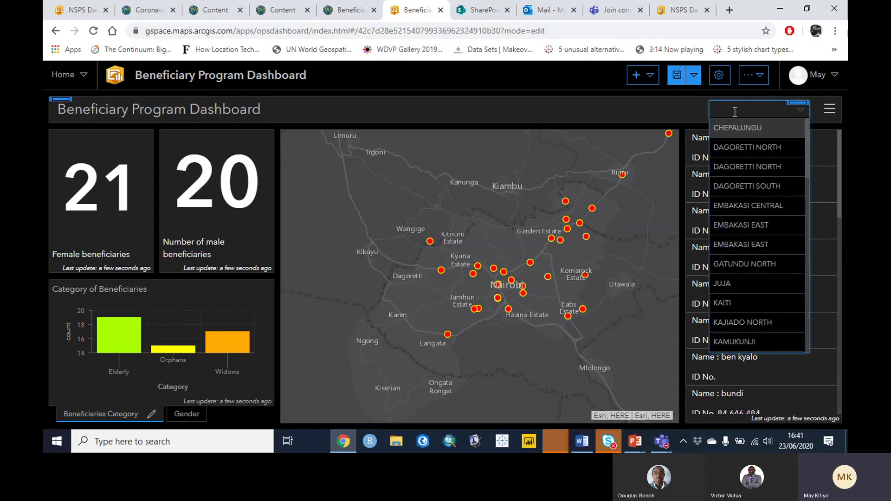
- Filter the dashboard by GATUNDU NORTH and examine the beneficiary list, indicators and map
type("N")
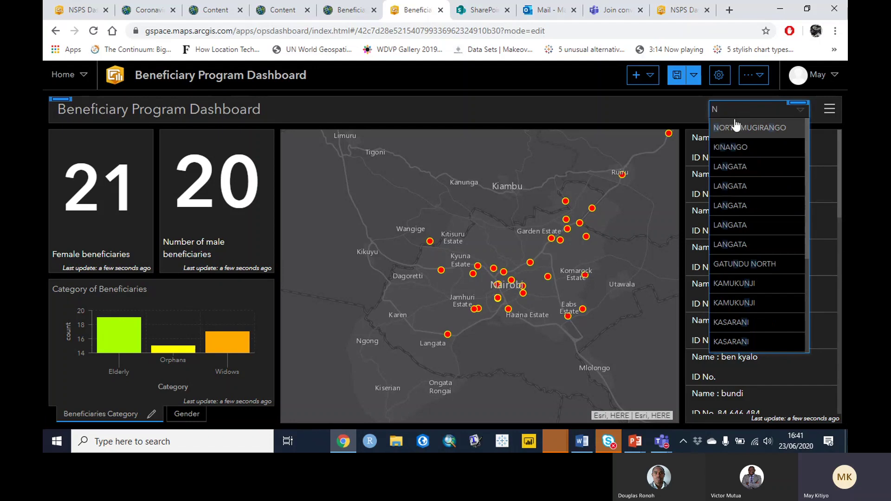
left_click(747, 266)
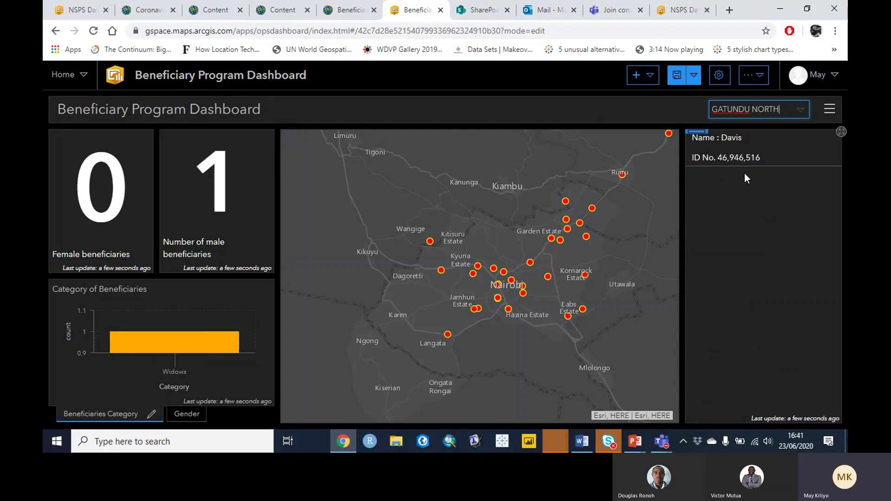
left_click_drag(529, 192, 486, 185)
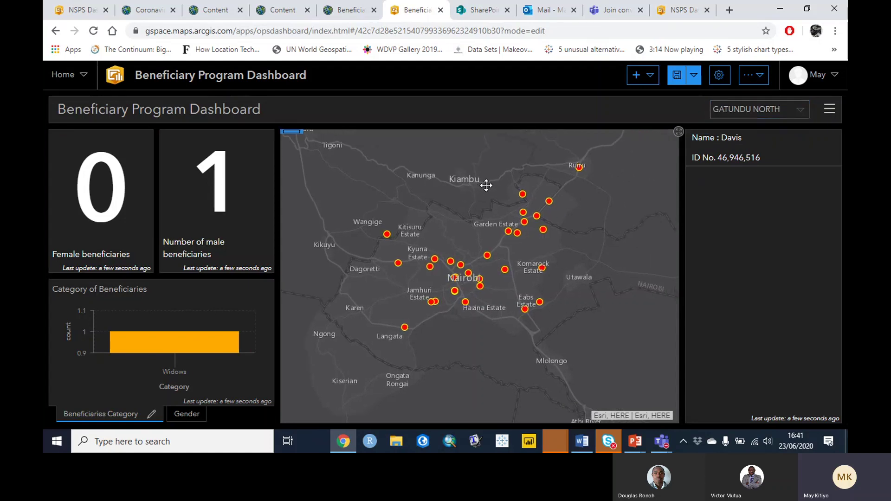
- Filter the dashboard by JUJA and examine how the indicators, category chart, map and beneficiary list respond
left_click(747, 114)
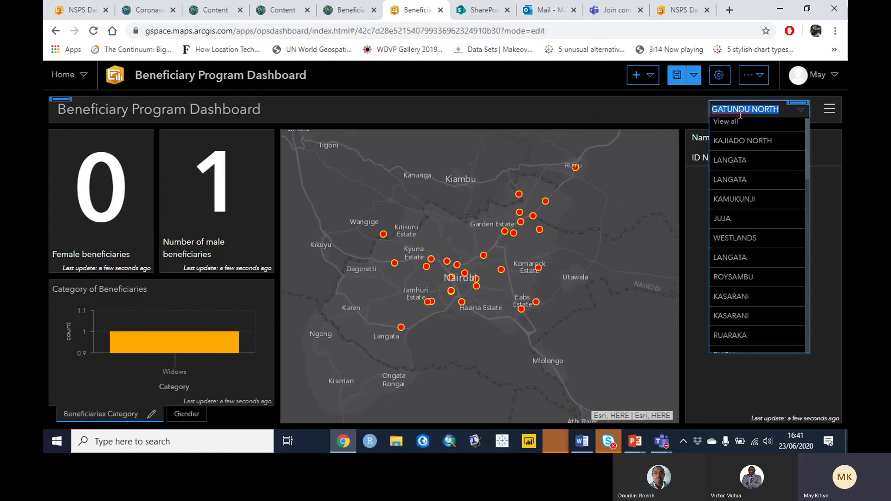
scroll(758, 171, "down", 1)
left_click(741, 188)
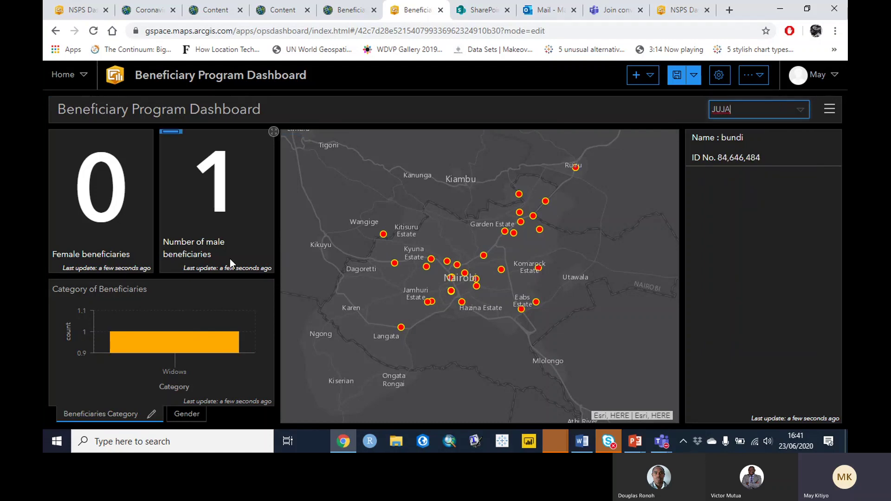
left_click(805, 115)
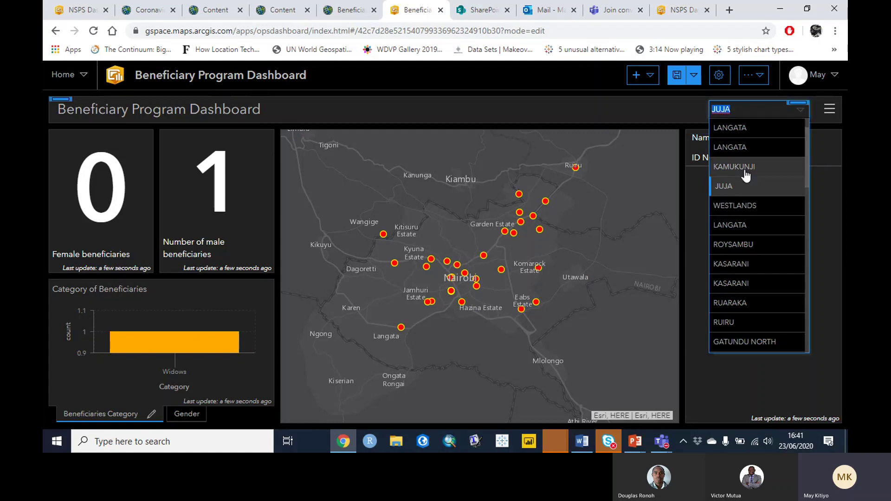
left_click(723, 183)
left_click_drag(621, 185, 622, 187)
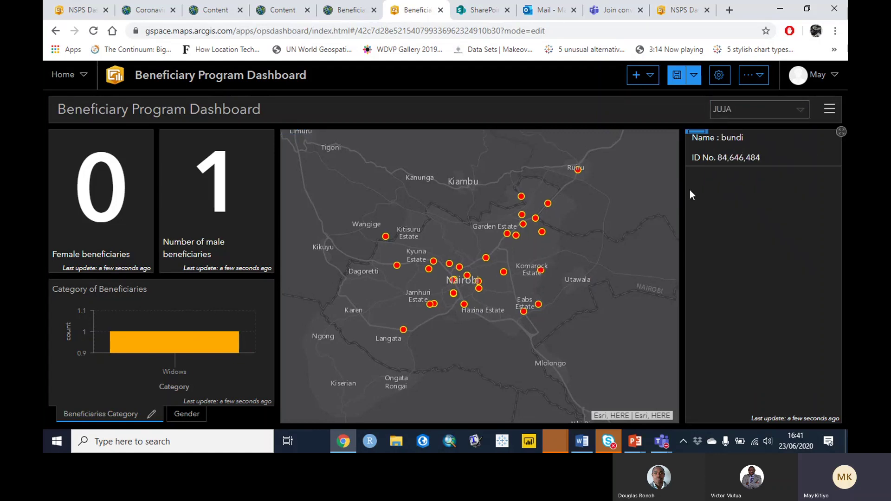
- Reset the constituency selector to View all and save the dashboard
left_click(728, 110)
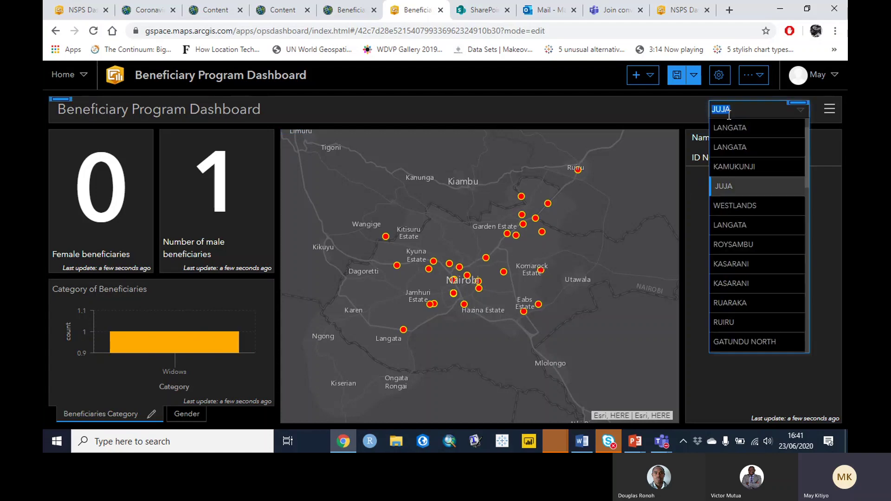
type("al")
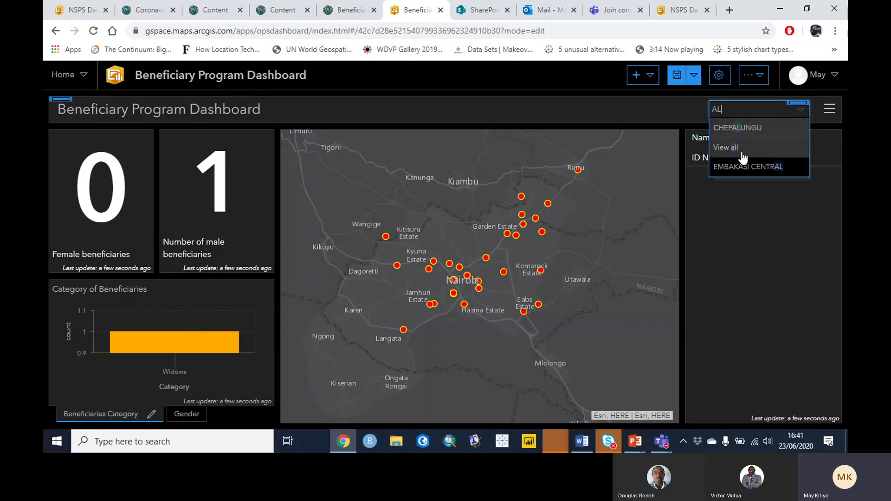
left_click(741, 147)
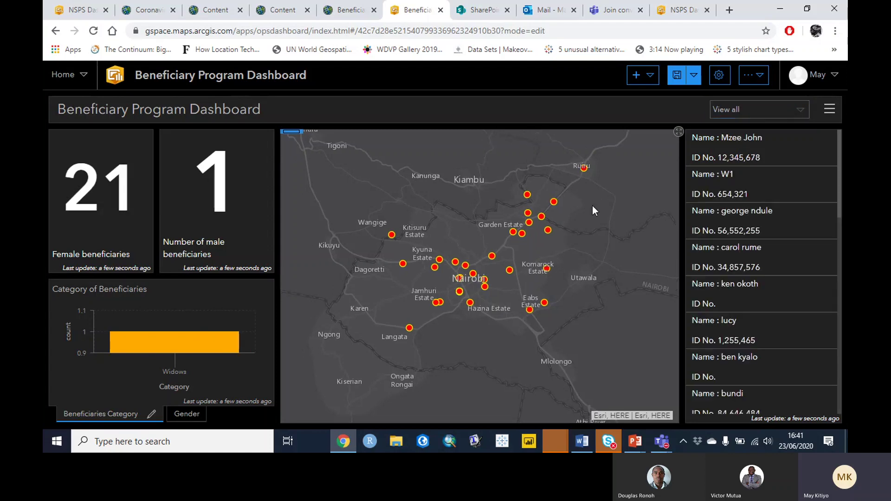
left_click(678, 78)
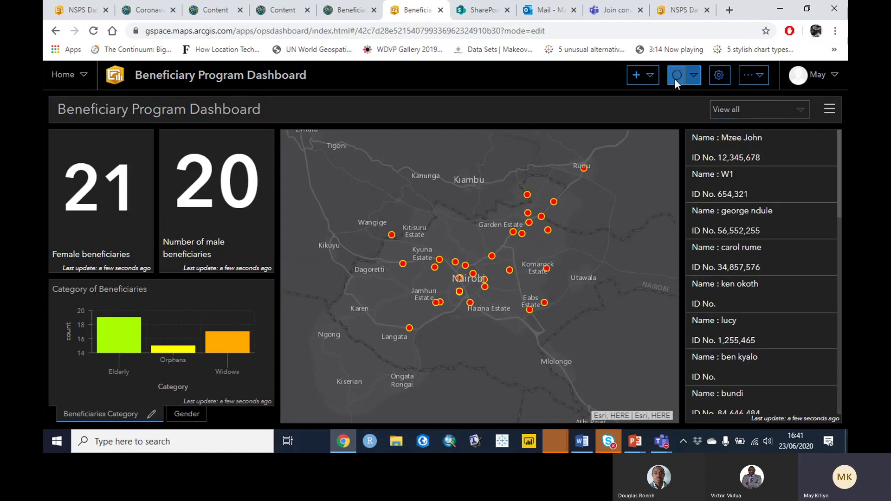
left_click_drag(463, 179, 455, 179)
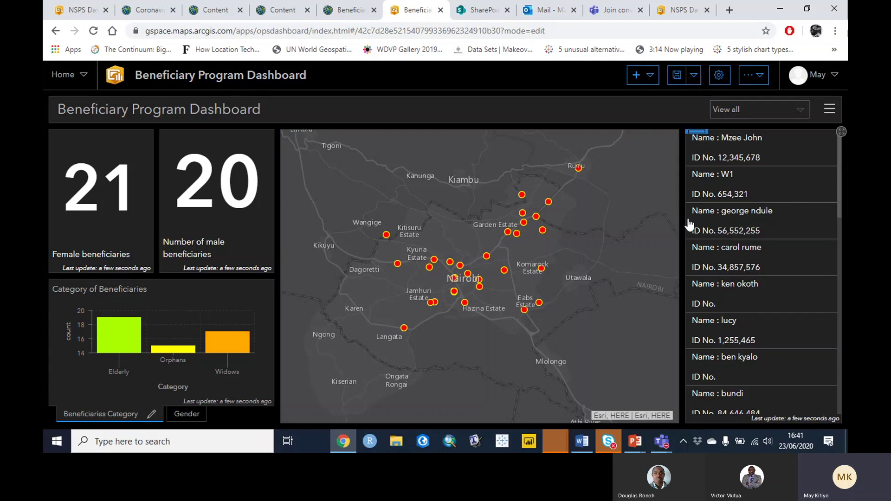
- Preview the dashboard in the Light theme and restore the Dark theme
left_click(760, 78)
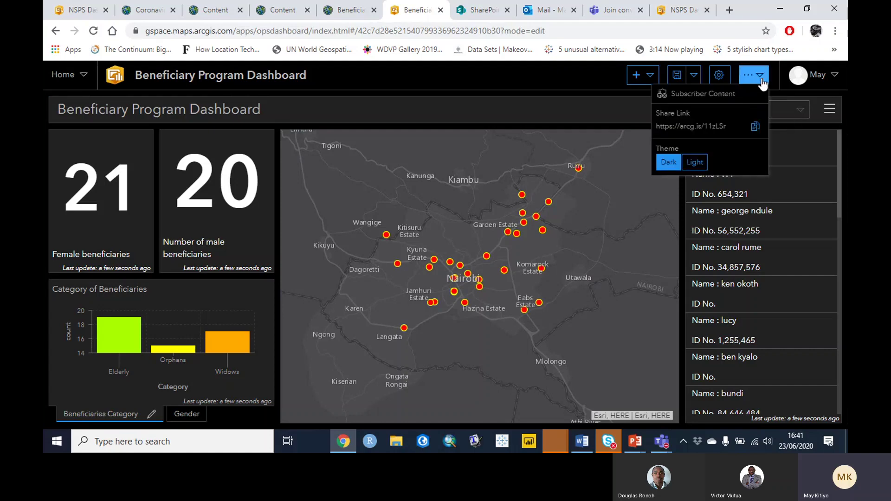
left_click(695, 163)
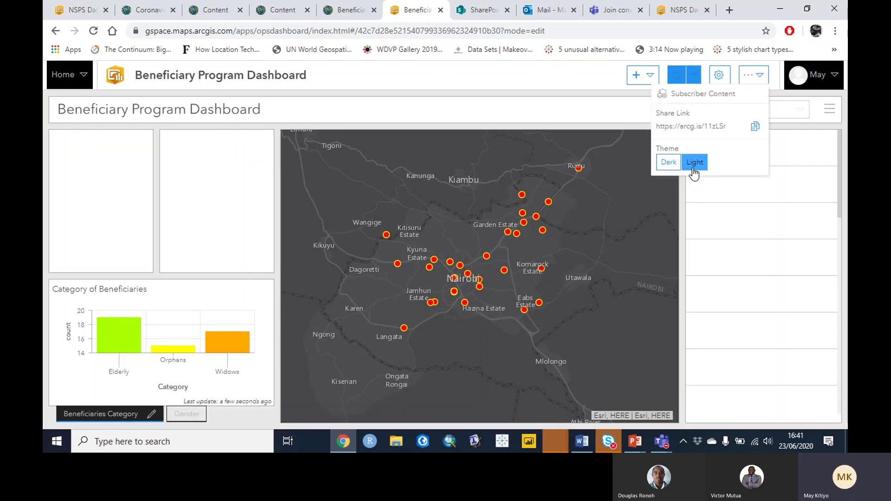
left_click(659, 169)
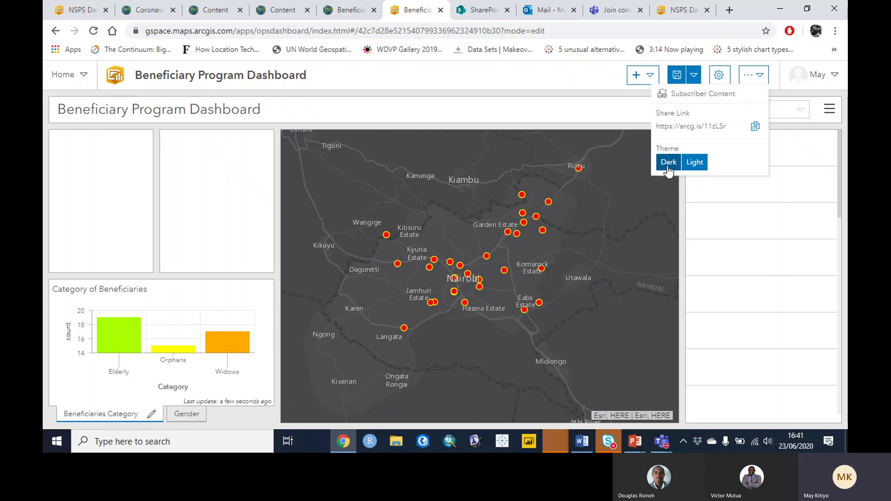
left_click(512, 168)
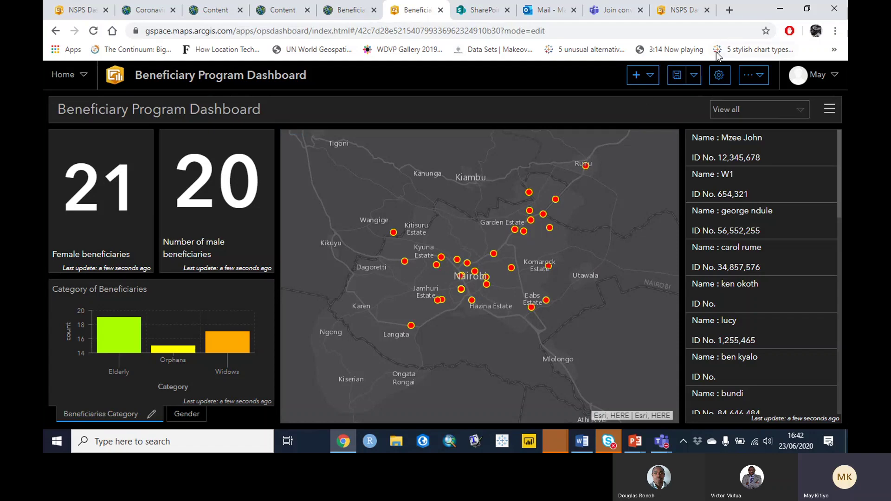
left_click(695, 79)
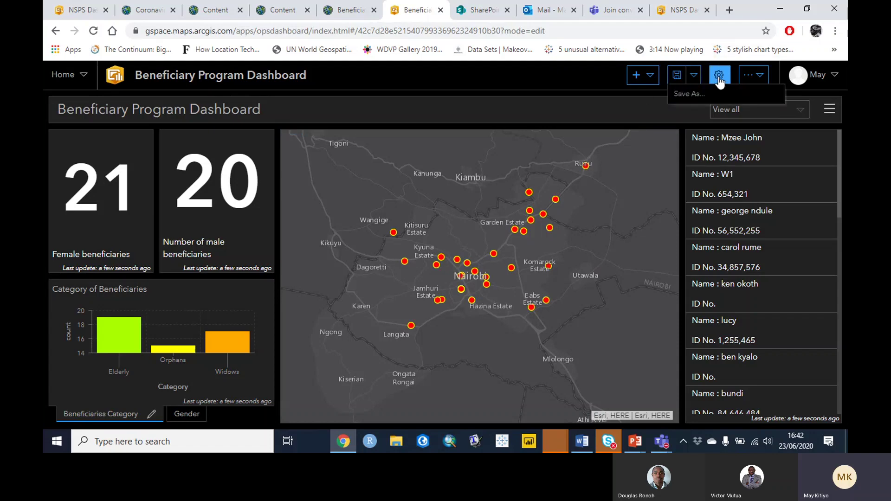
left_click(720, 76)
left_click(831, 80)
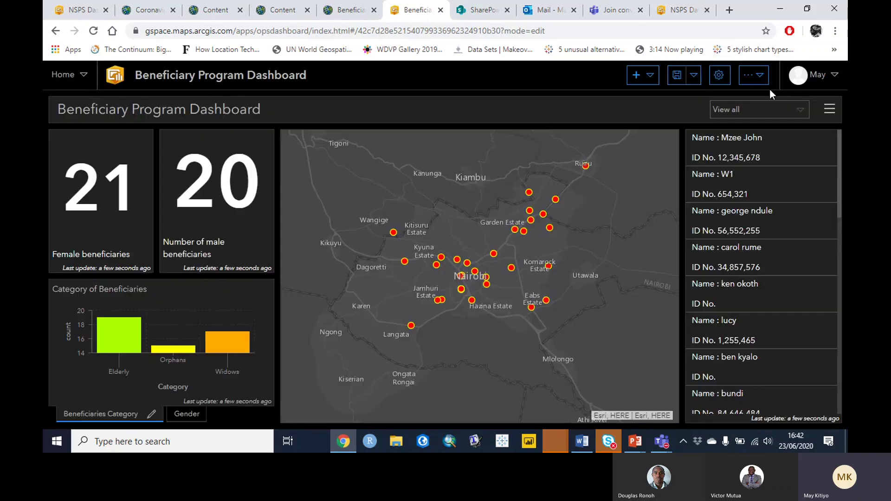
- Copy the dashboard's share link
left_click(754, 75)
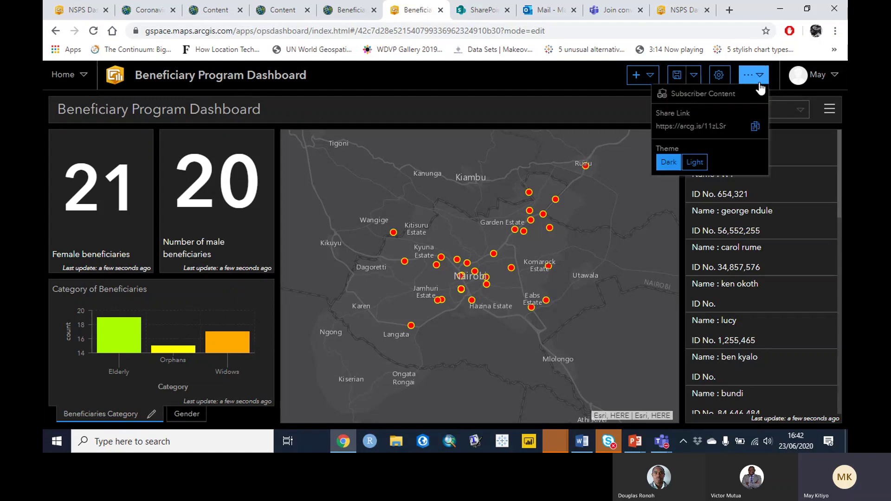
left_click(756, 126)
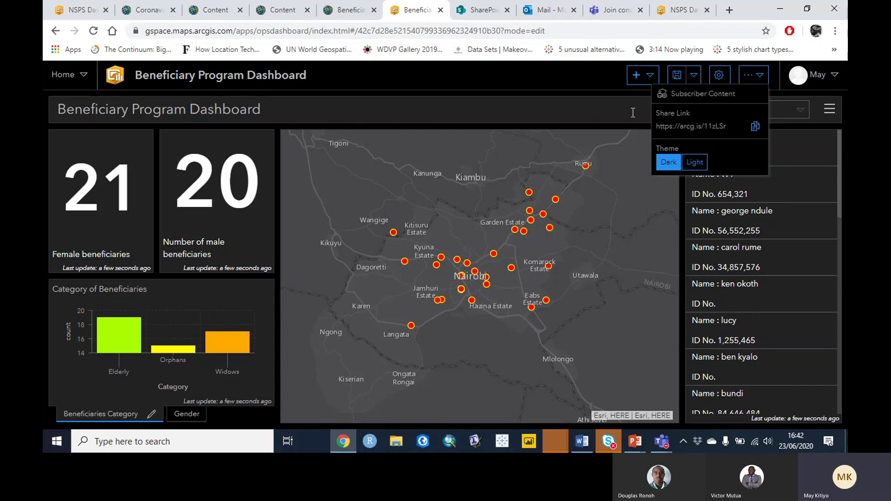
left_click(510, 93)
- Switch to Microsoft Teams and send the copied dashboard link in the ArcGIS Dashboards meeting chat
mouse_move(659, 446)
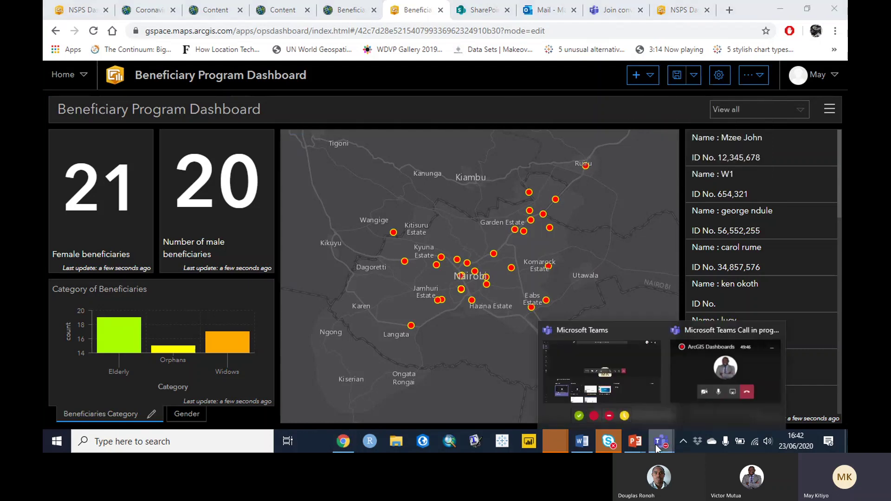
left_click(636, 396)
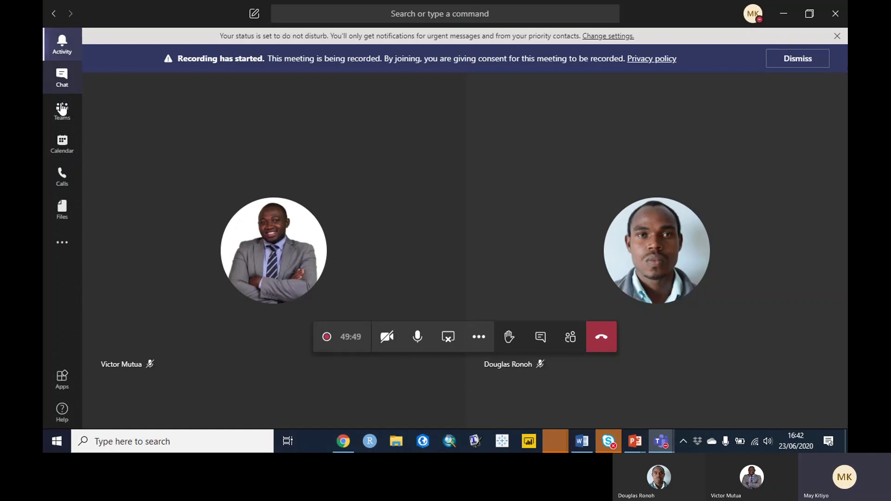
left_click(62, 75)
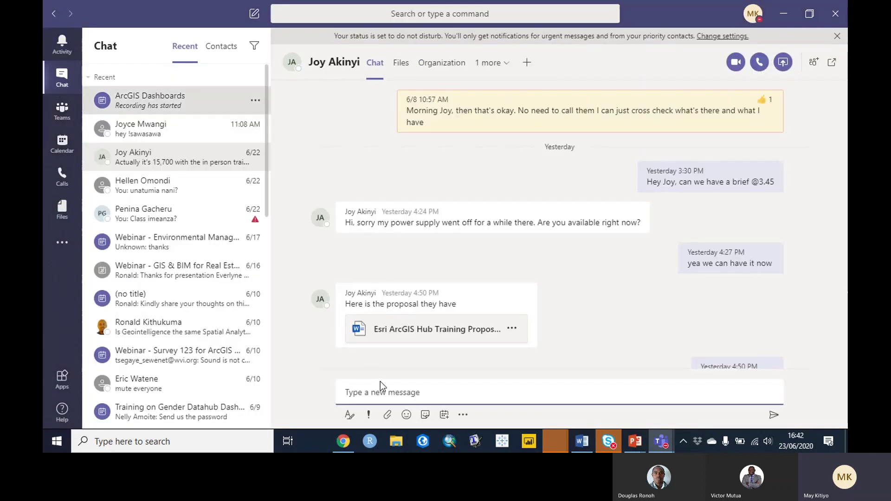
left_click(358, 392)
key("ctrl+v")
key("Return")
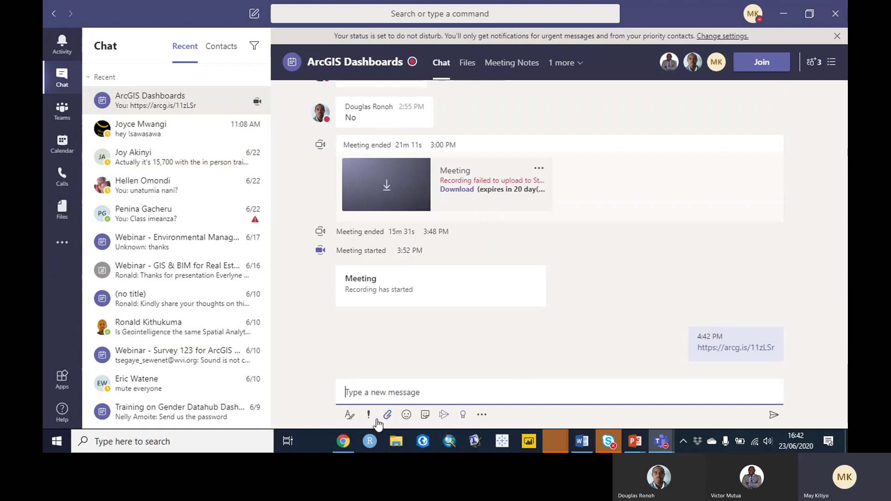
- Return to Chrome, refresh the ArcGIS content page, and select the Beneficiary Program Dashboard and the Beneficiary Program web map
left_click(343, 441)
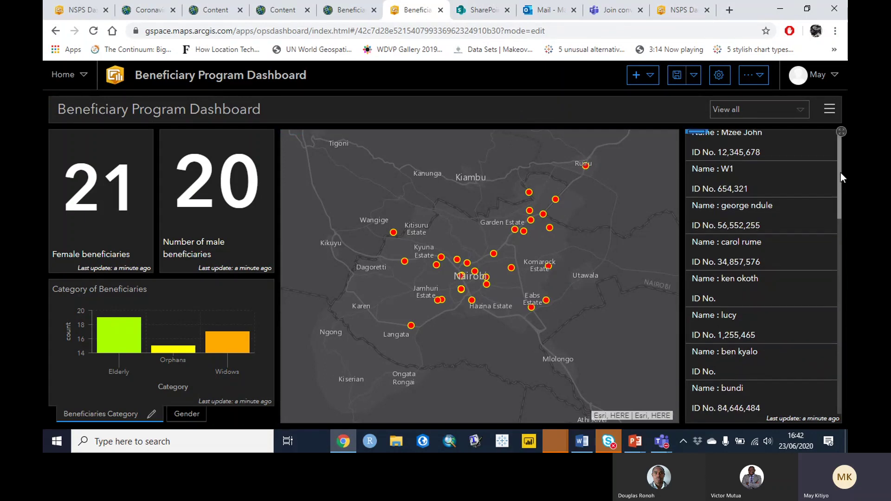
left_click(277, 15)
key("F5")
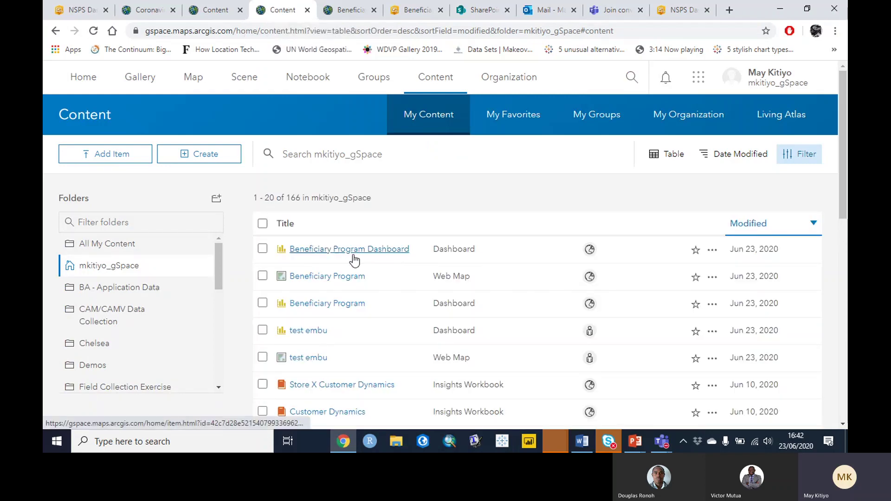
left_click(263, 250)
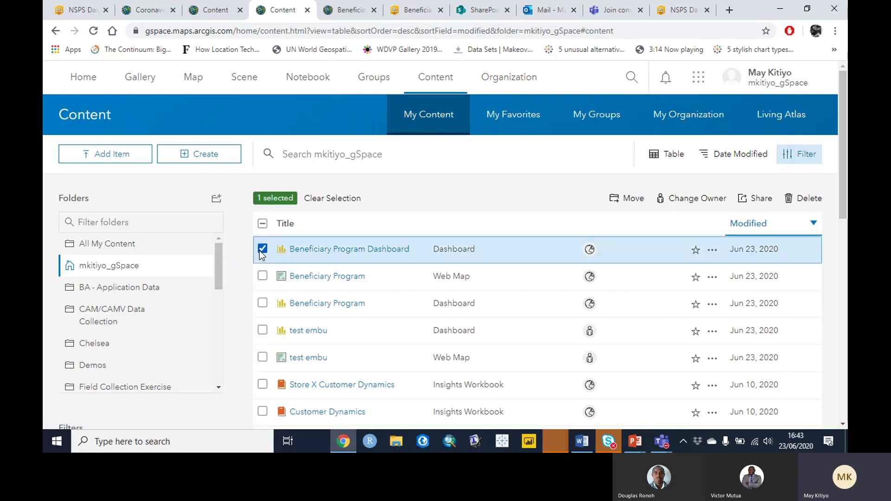
left_click(263, 277)
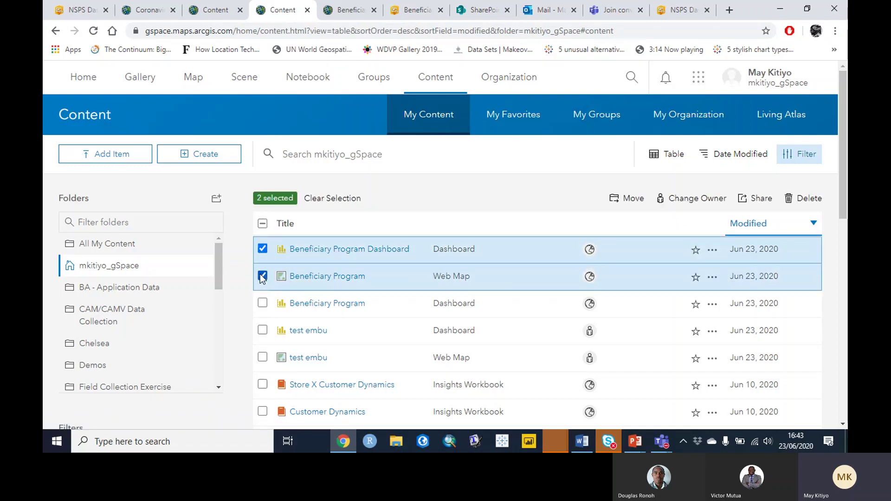
- Review the Owner and Organization sharing levels, and save the selected items' sharing as Everyone (public)
left_click(753, 199)
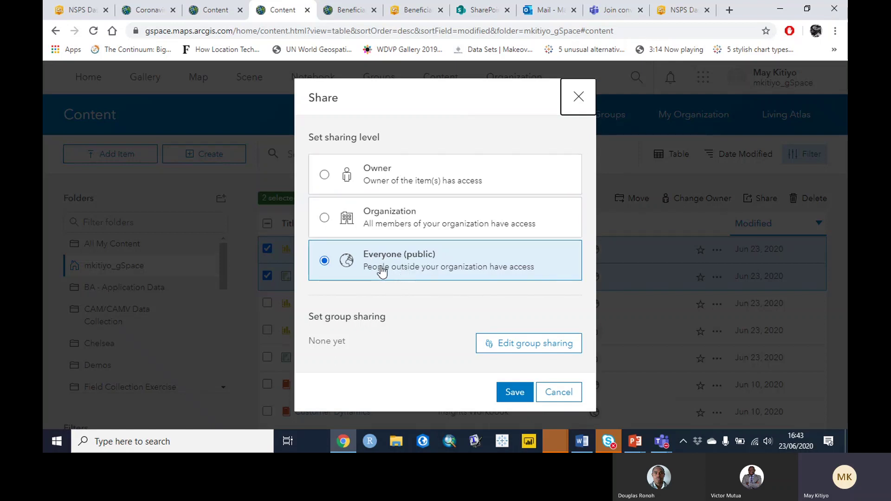
left_click(324, 176)
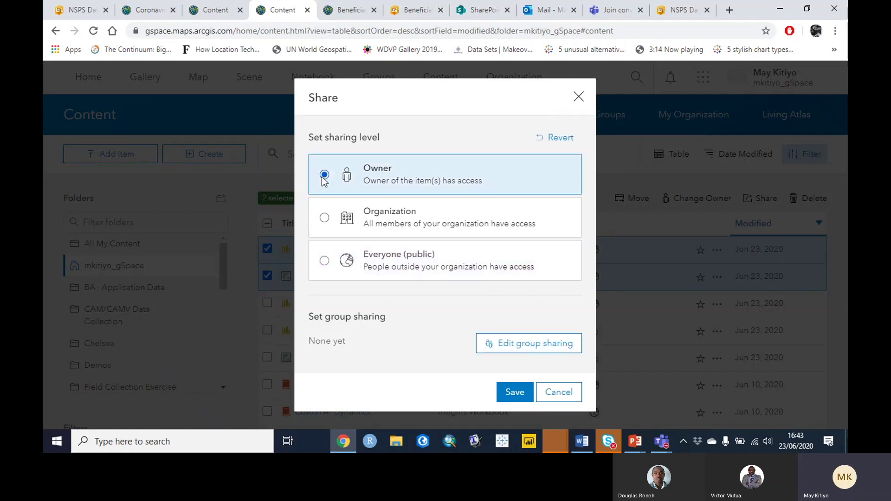
left_click(325, 218)
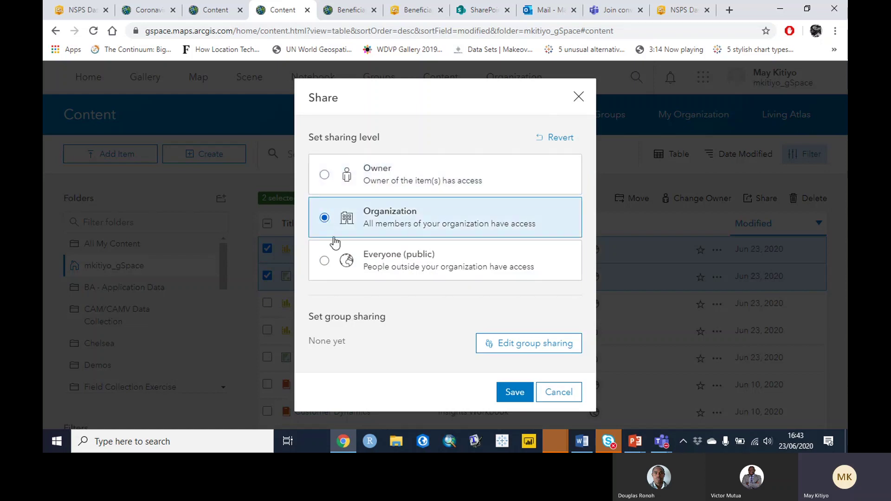
left_click(324, 260)
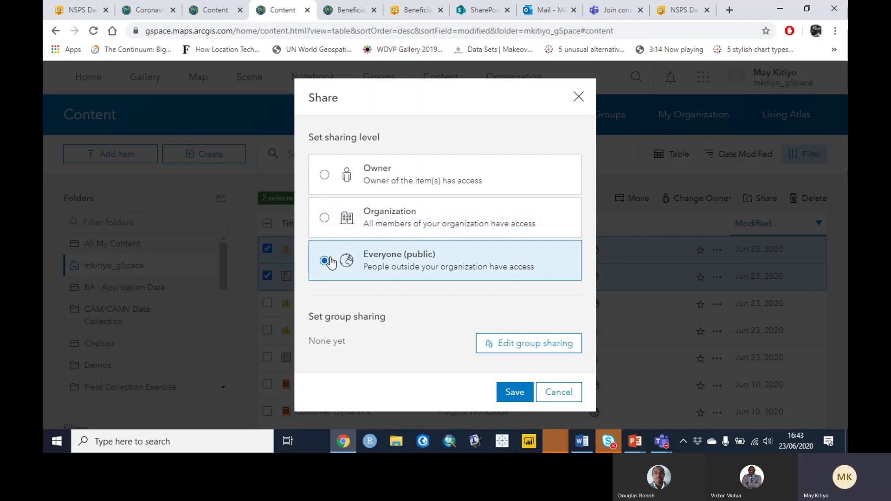
left_click(515, 392)
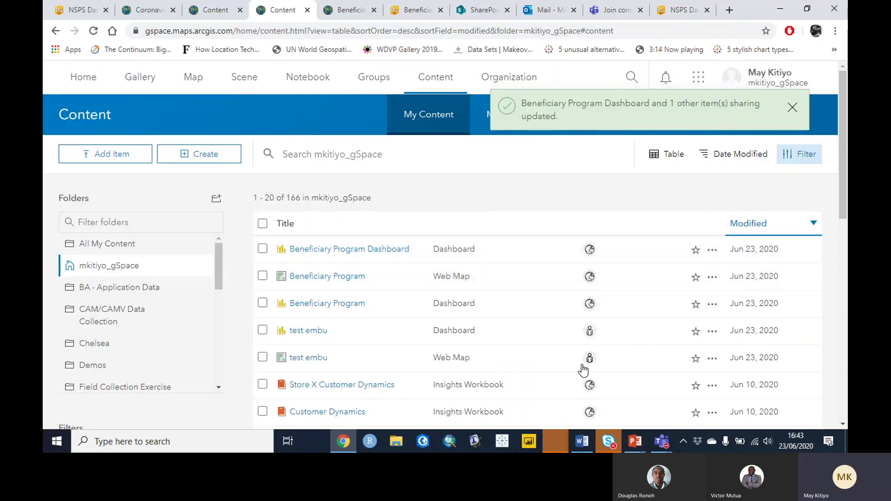
- Open an incognito browser window and load the dashboard from the copied share link
left_click(730, 11)
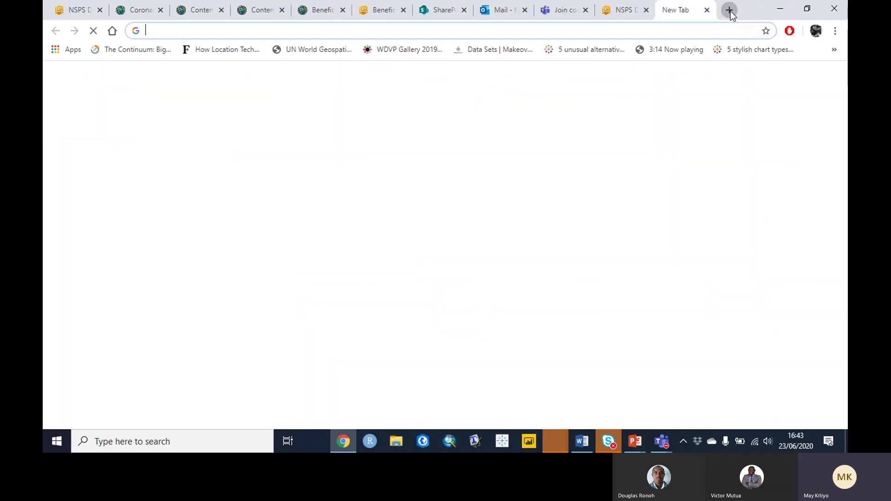
left_click(835, 31)
left_click(747, 74)
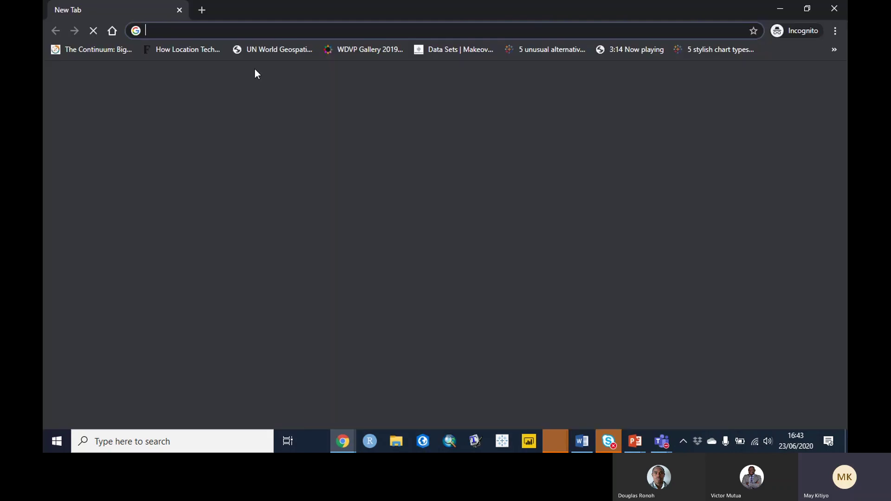
key("ctrl+v")
key("Return")
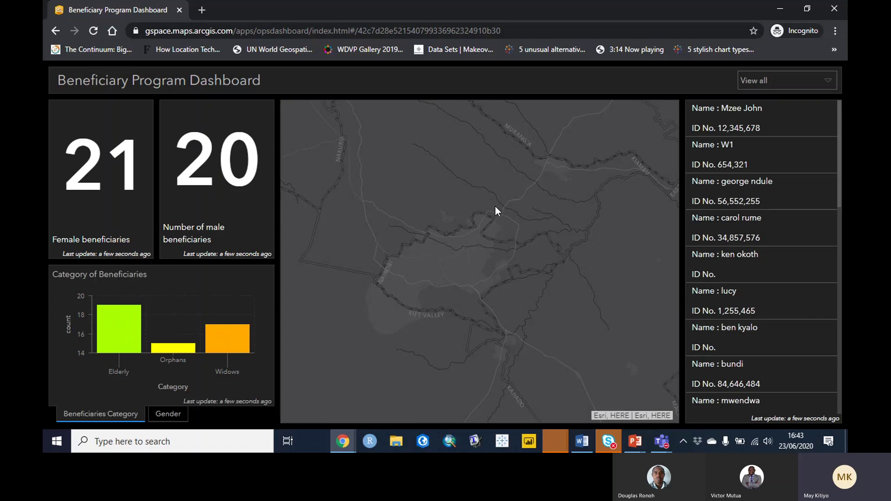
- Filter the publicly shared dashboard by KAMUKUNJI and check the indicators, category chart, map and beneficiary list
left_click(758, 82)
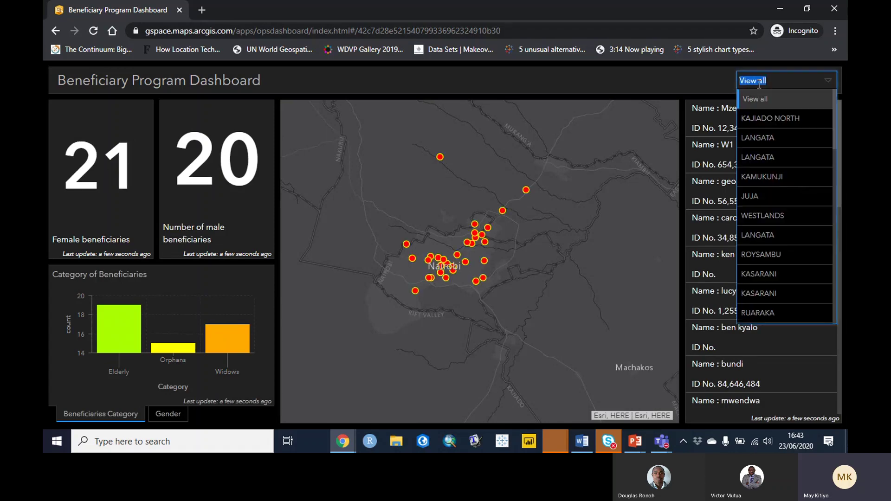
left_click(783, 177)
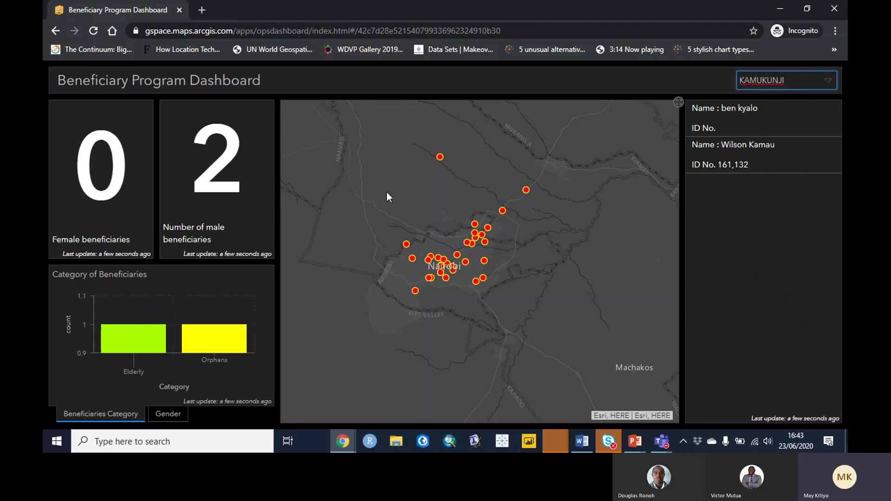
- Return to the main Chrome window and close the Beneficiary Details attribute table in the Beneficiary Program web map
left_click_drag(558, 245, 556, 252)
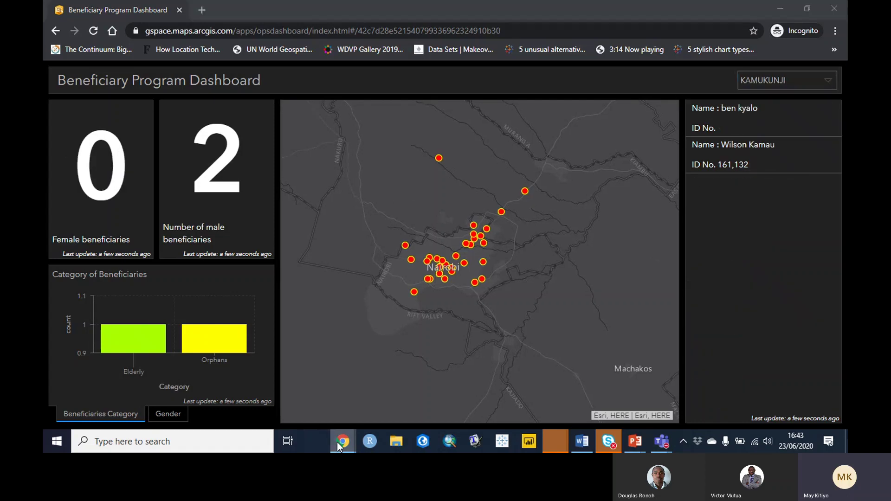
mouse_move(328, 436)
left_click(289, 405)
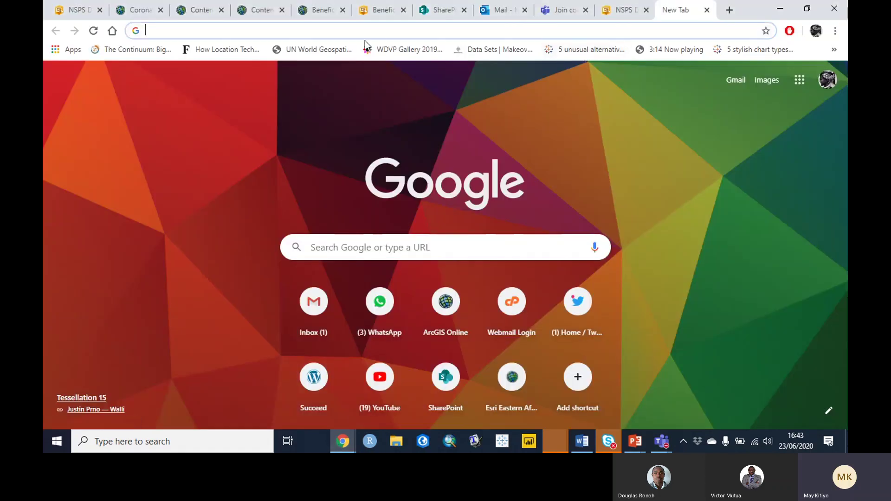
left_click(319, 13)
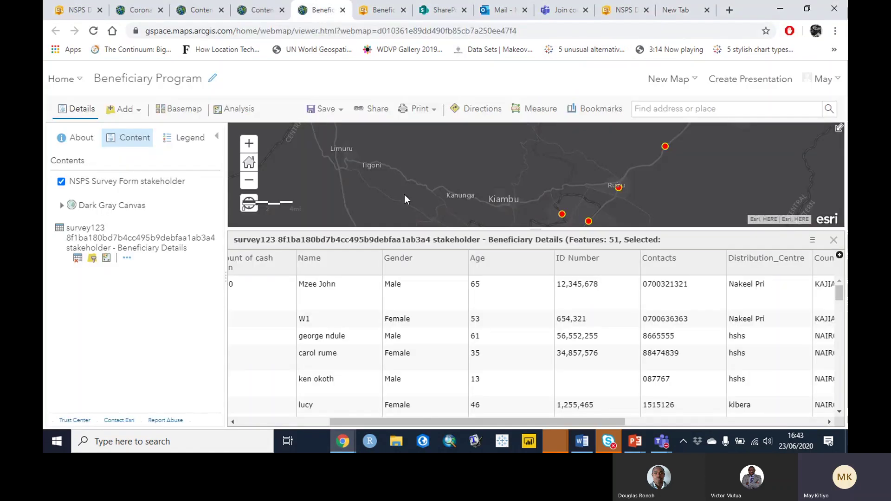
left_click(834, 240)
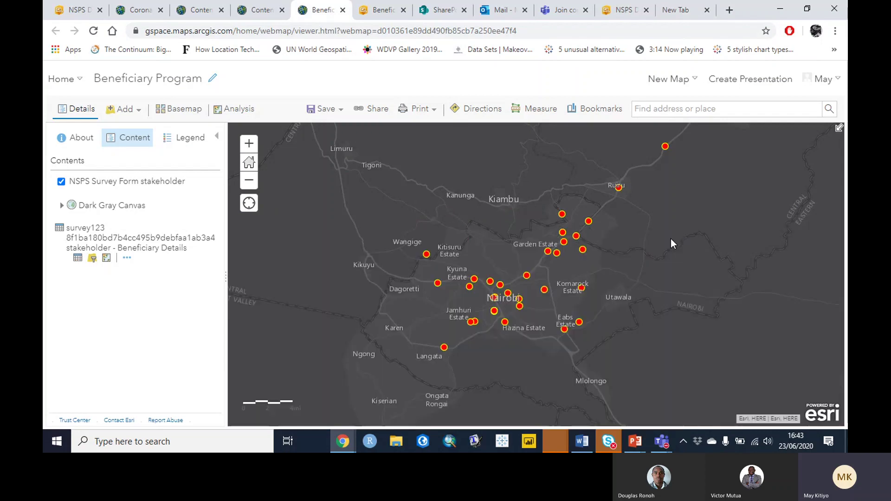
left_click_drag(642, 256, 550, 244)
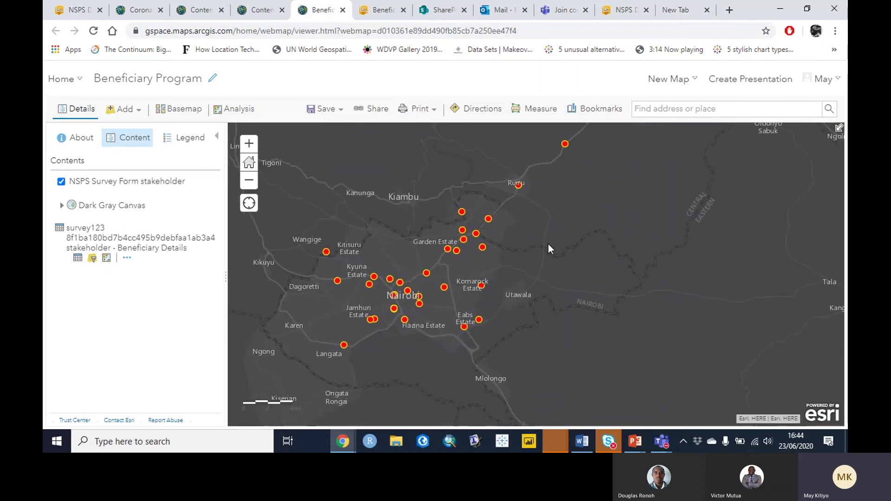
- Switch from the web map to the Beneficiary Program Dashboard open in edit mode
left_click(379, 12)
left_click(325, 13)
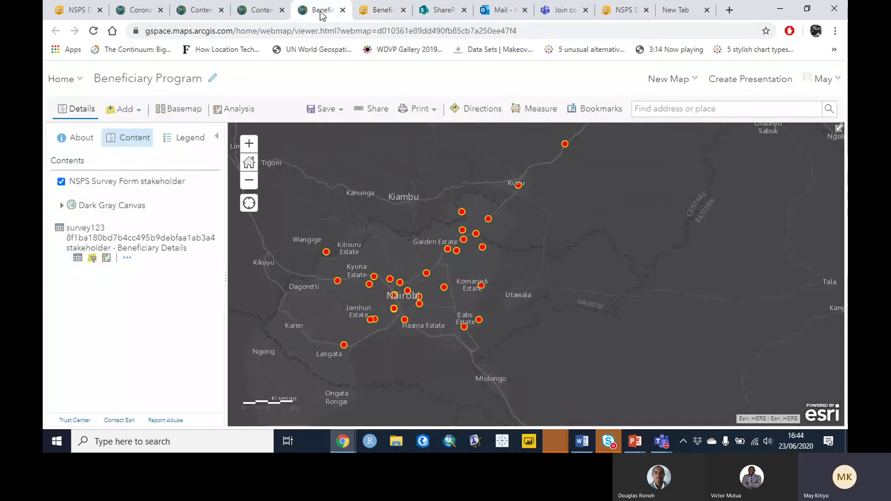
left_click(369, 14)
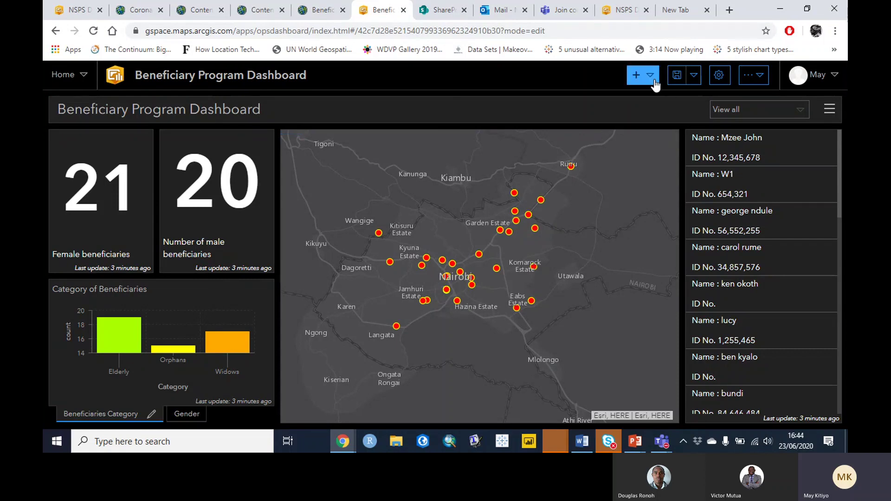
left_click(640, 75)
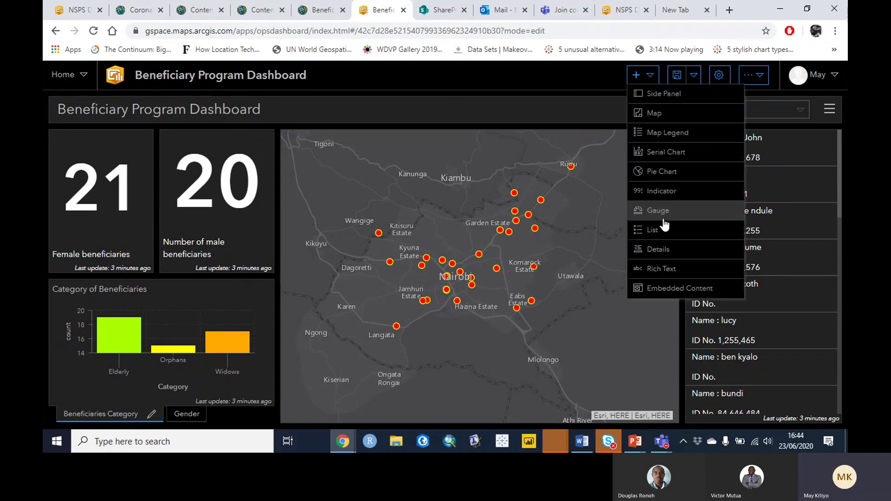
left_click(668, 176)
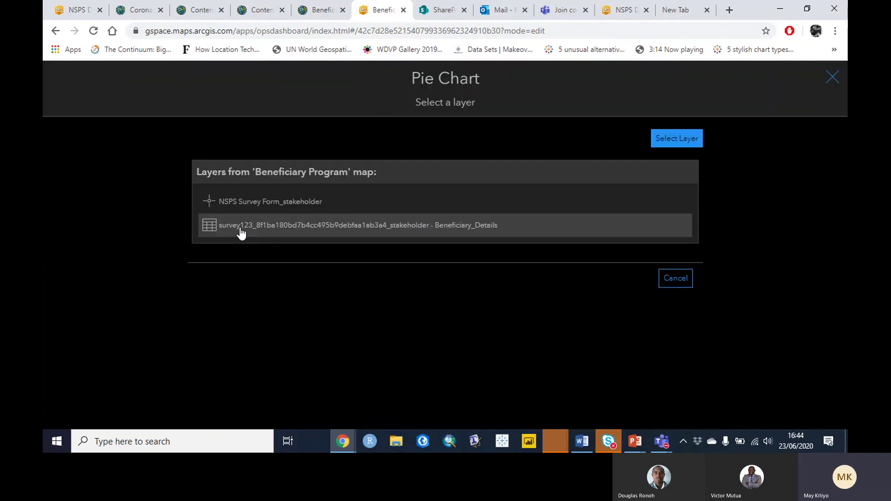
left_click(833, 77)
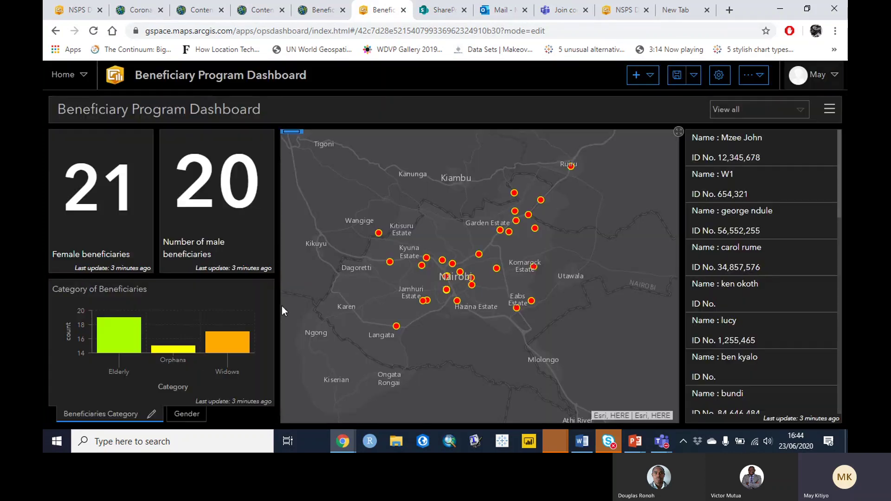
- Show the Gender pie chart in the dashboard and inspect its Female and Male slices
left_click(183, 418)
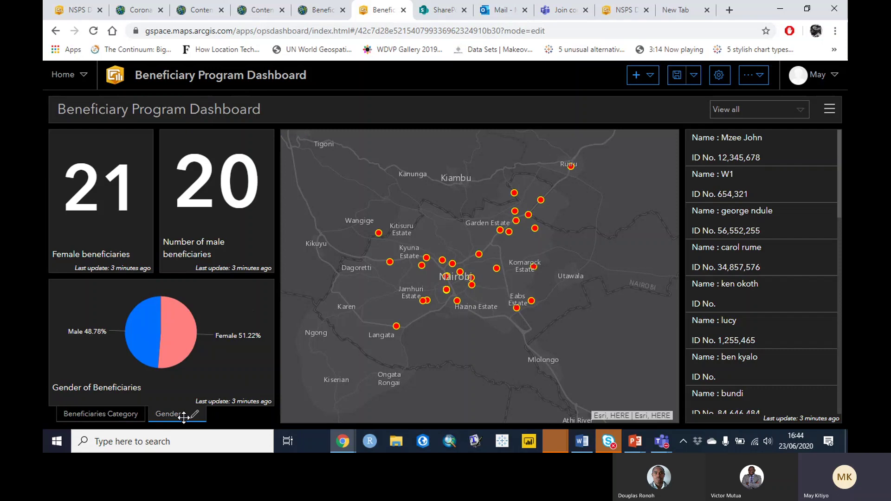
mouse_move(191, 338)
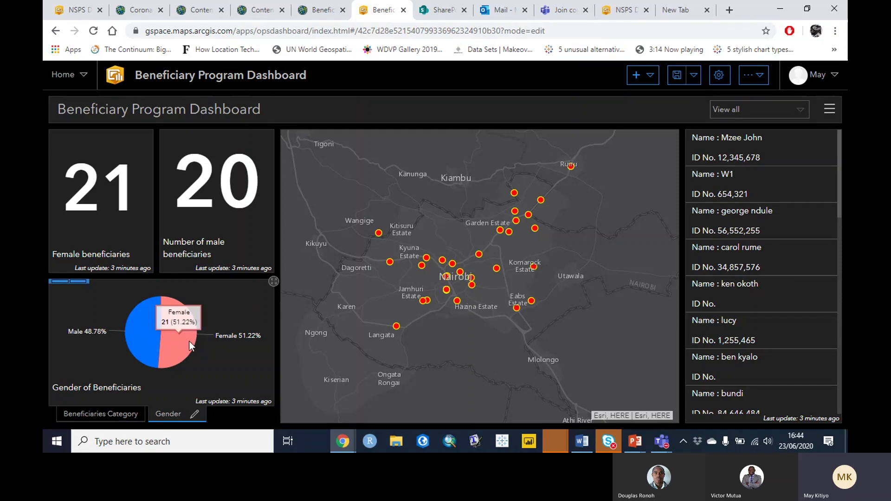
mouse_move(138, 340)
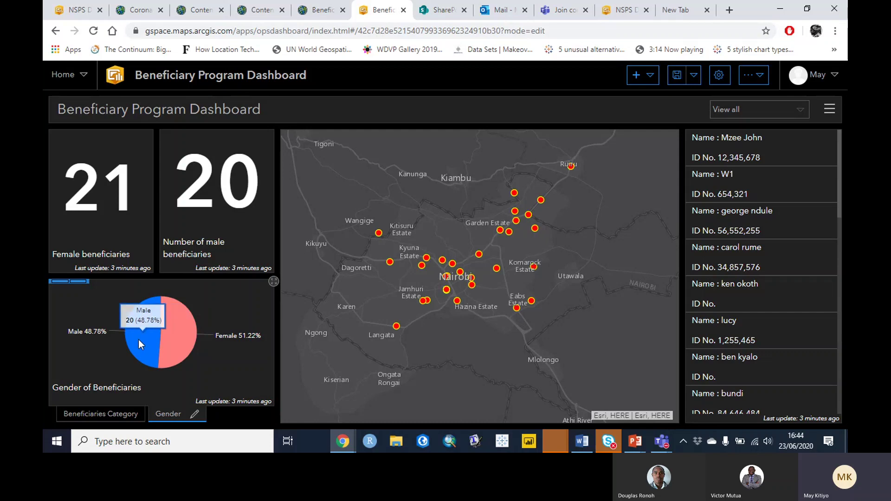